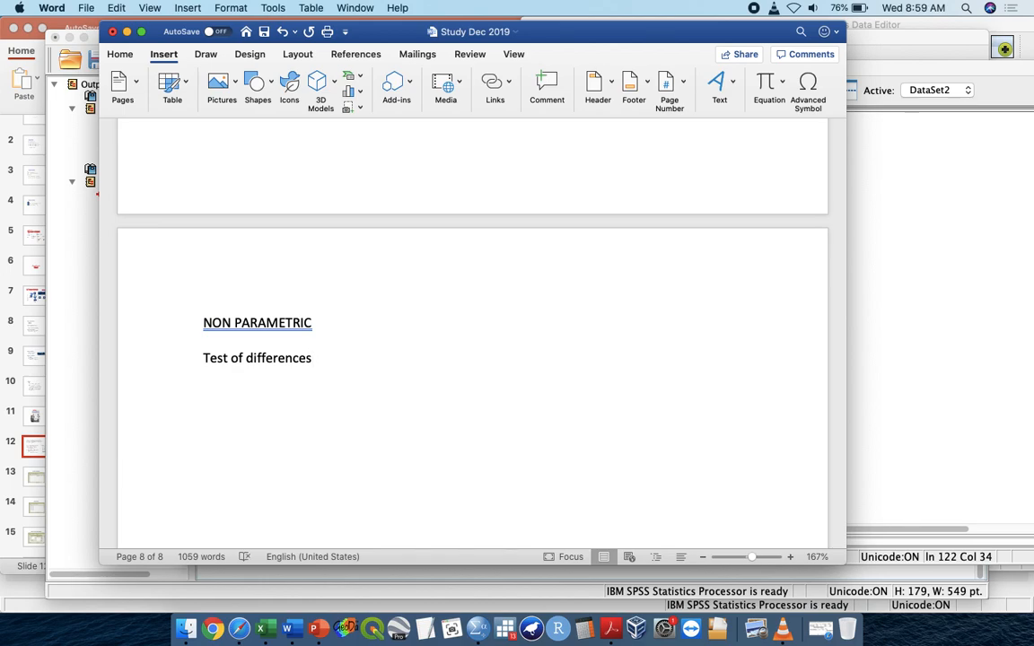
- Complete the "Test of differences" line with "for the numerical data that is not NORMALLY TABULATED."
type("for the numeri")
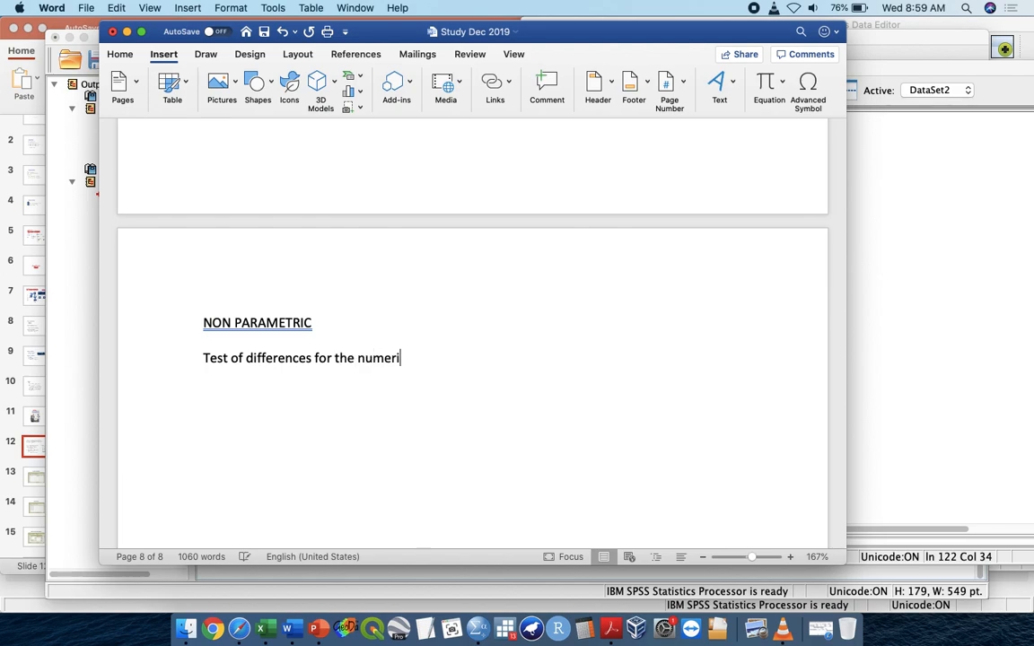
type("cal data that ")
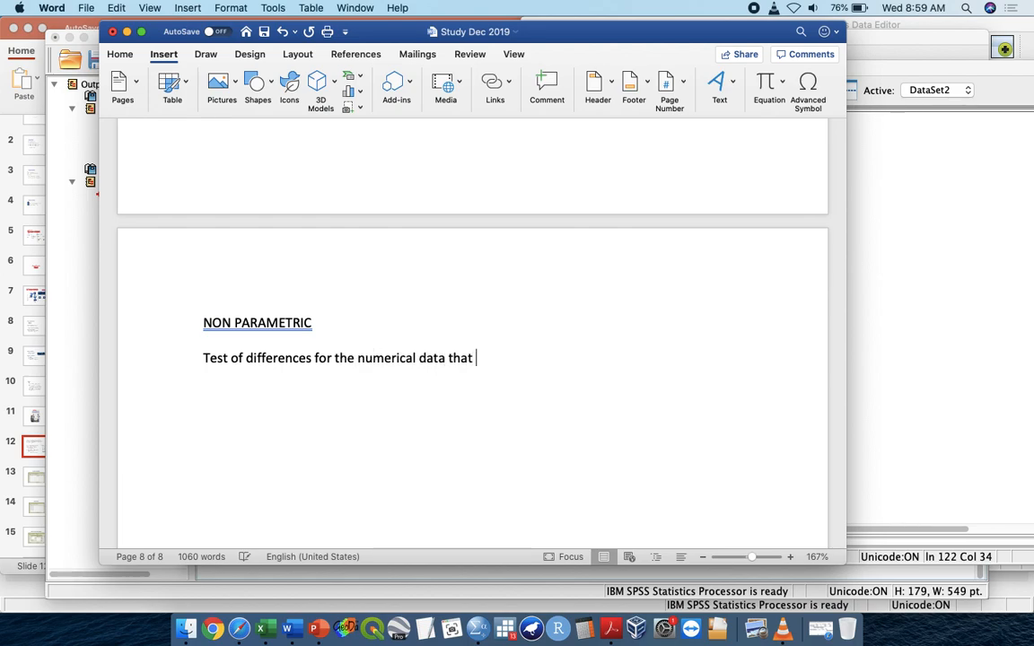
type("is not NORMA")
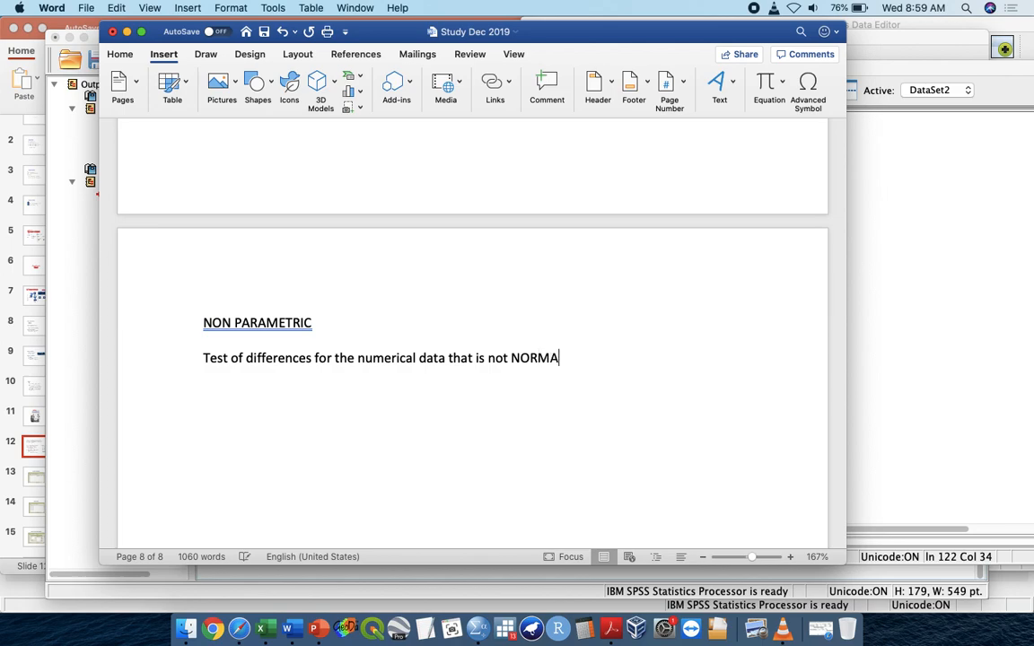
type("LLY TABULATED.")
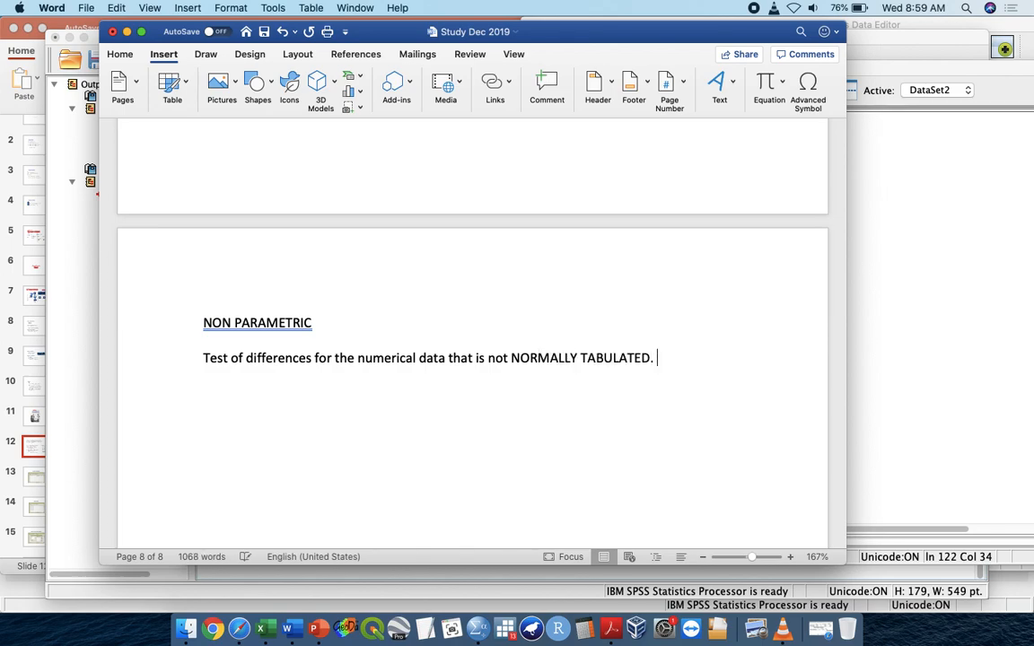
- Append "(DV = Knowledge it not normal)," to the NON PARAMETRIC heading
left_click(204, 340)
type("(")
type("DV)")
key("Left")
type("V")
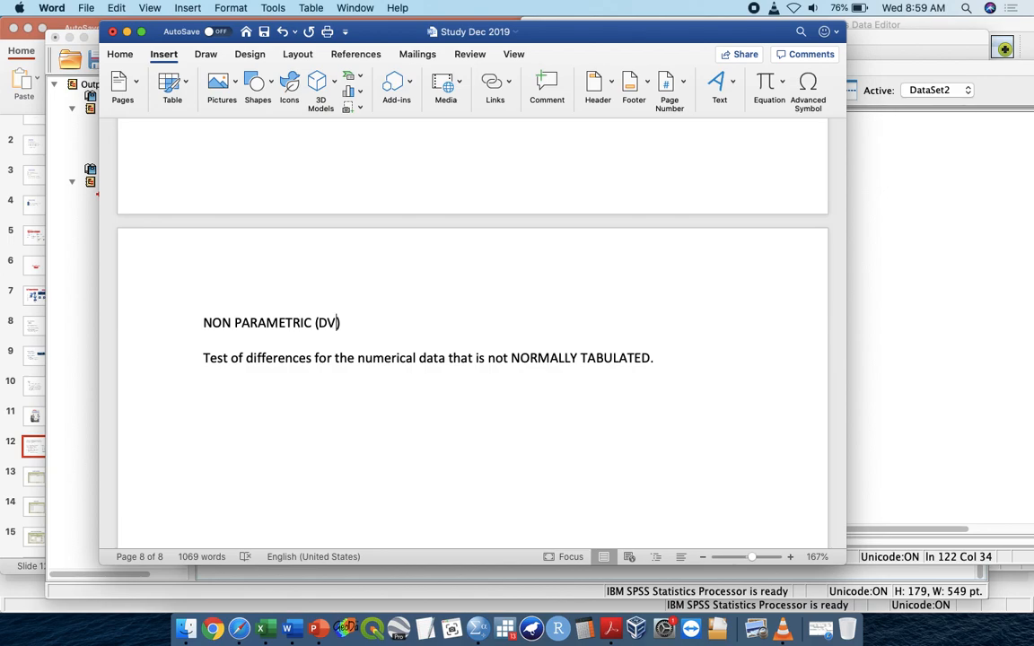
type("= Knowl")
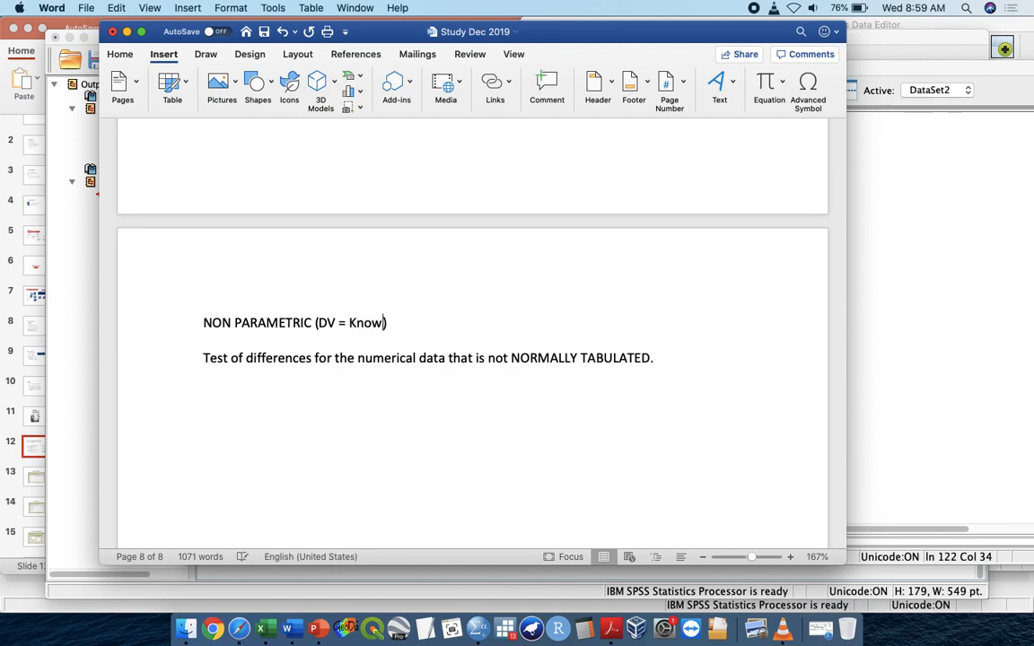
type("edge it not normal")
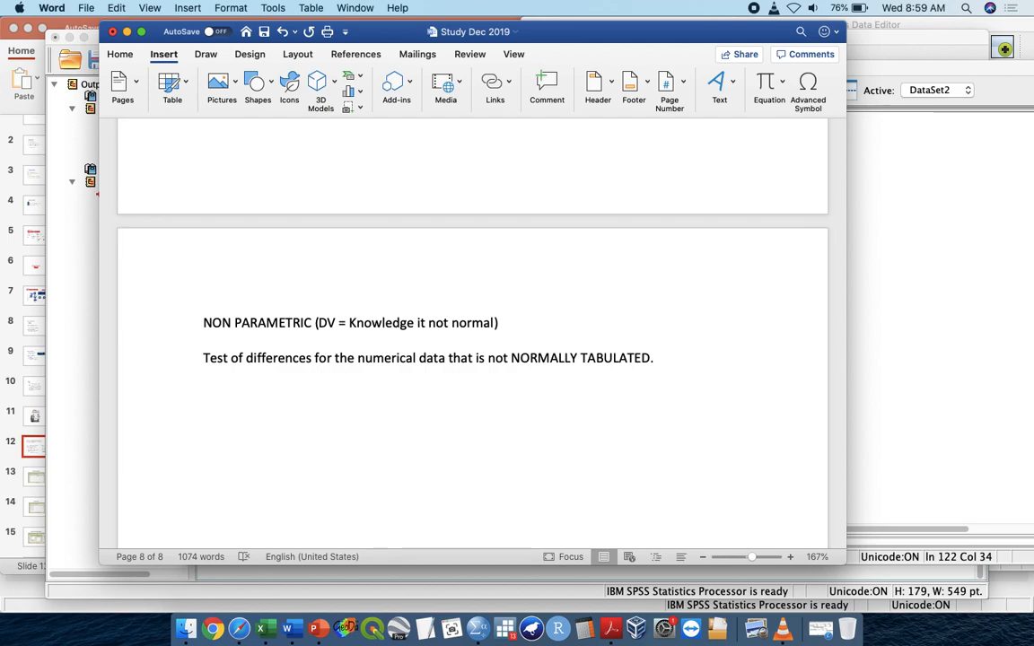
key("Right")
type(",")
- Below the test of differences sentence, list "1 k,", "2 k,", ">2" and "T1>T2" on separate lines
left_click(691, 354)
key("Return")
type("1 k,")
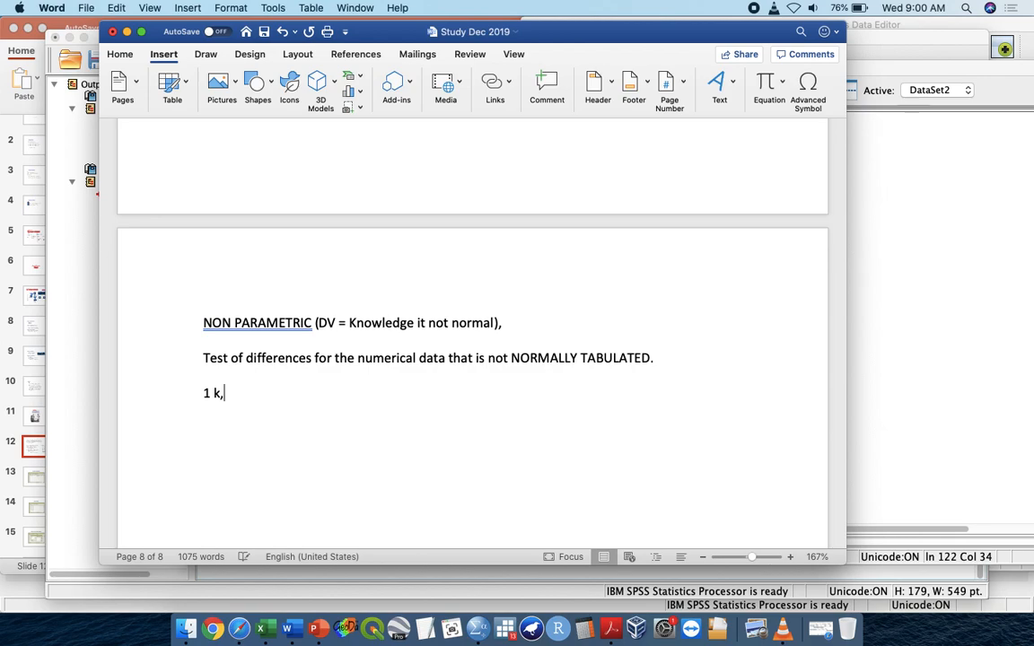
key("Return")
type("2 k,")
key("Return")
type(">2")
key("Return")
type("T1")
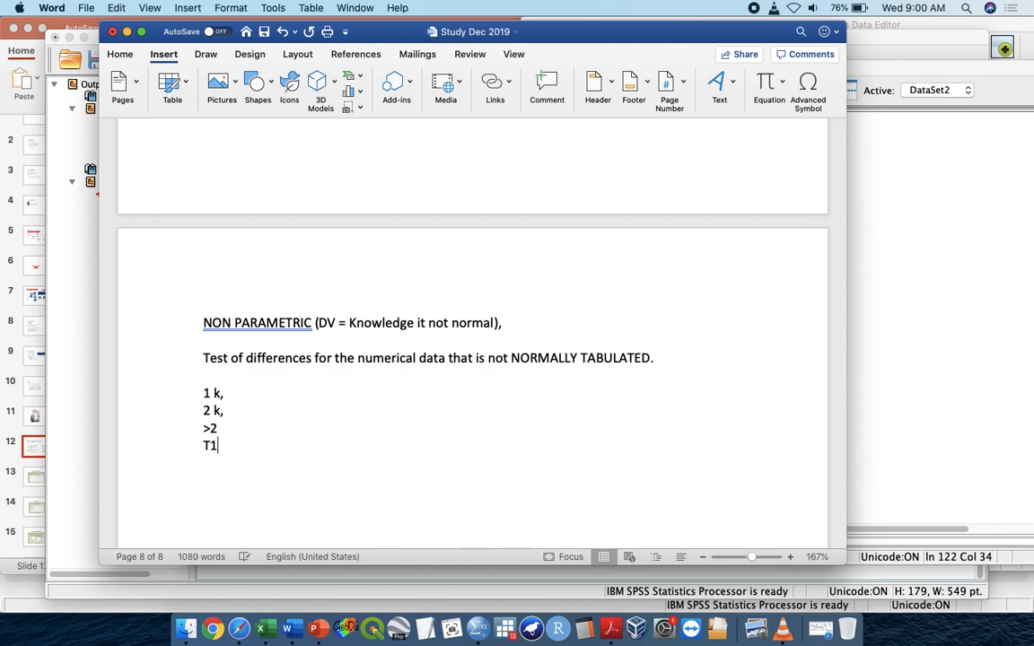
type(">T2")
- Below the list, write the line "Statistical Value, and the MCT and MD (Median and IQR)"
key("Return")
key("Return")
type("Statistical Val")
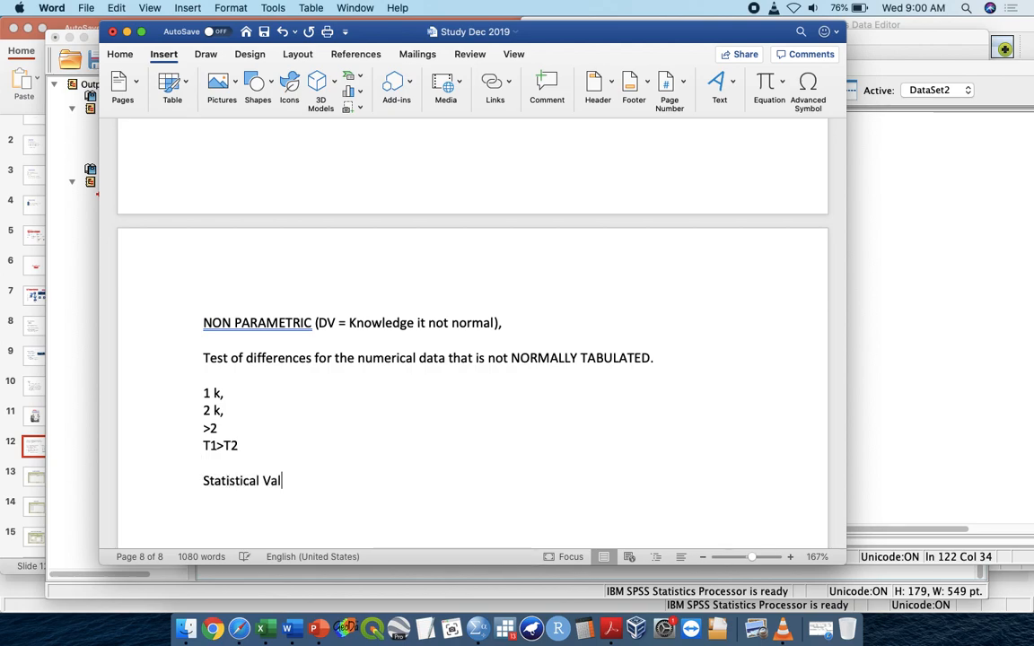
type("ue, and the ")
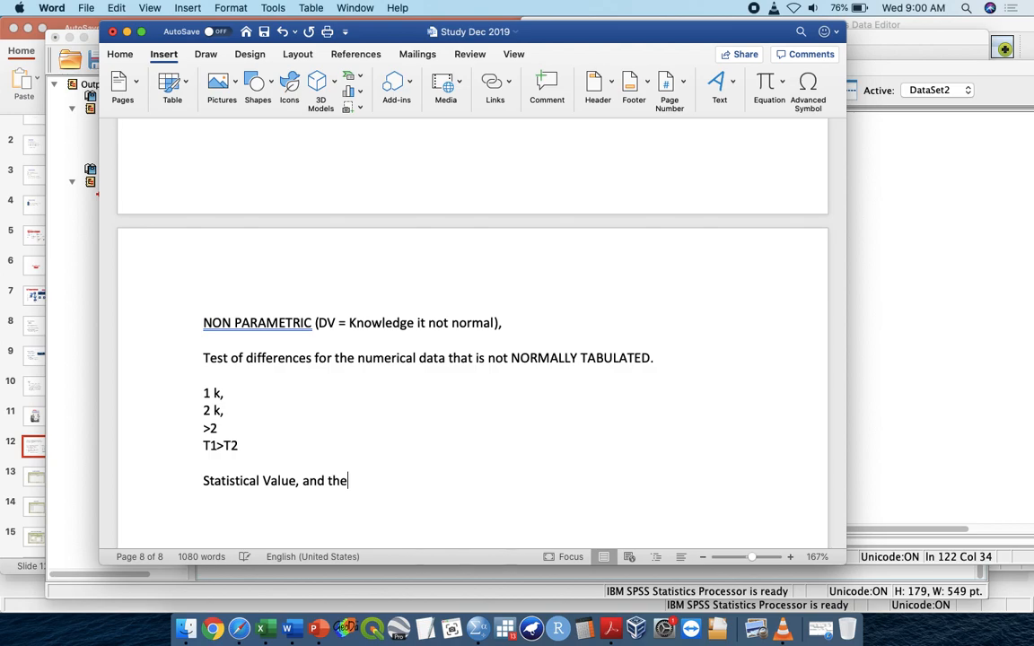
type("MCT an")
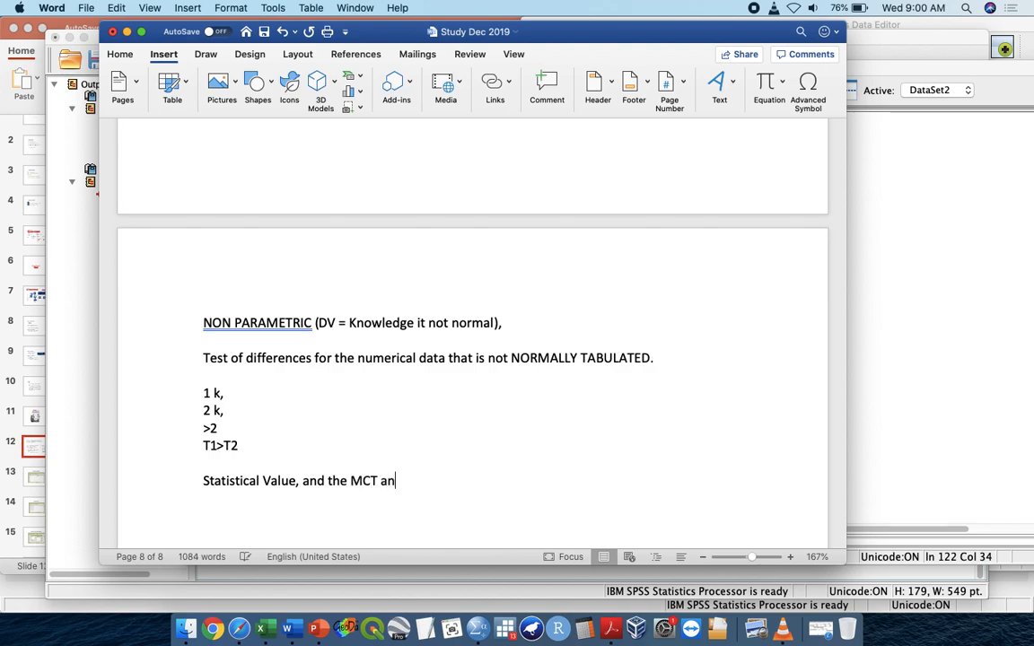
type("d MD")
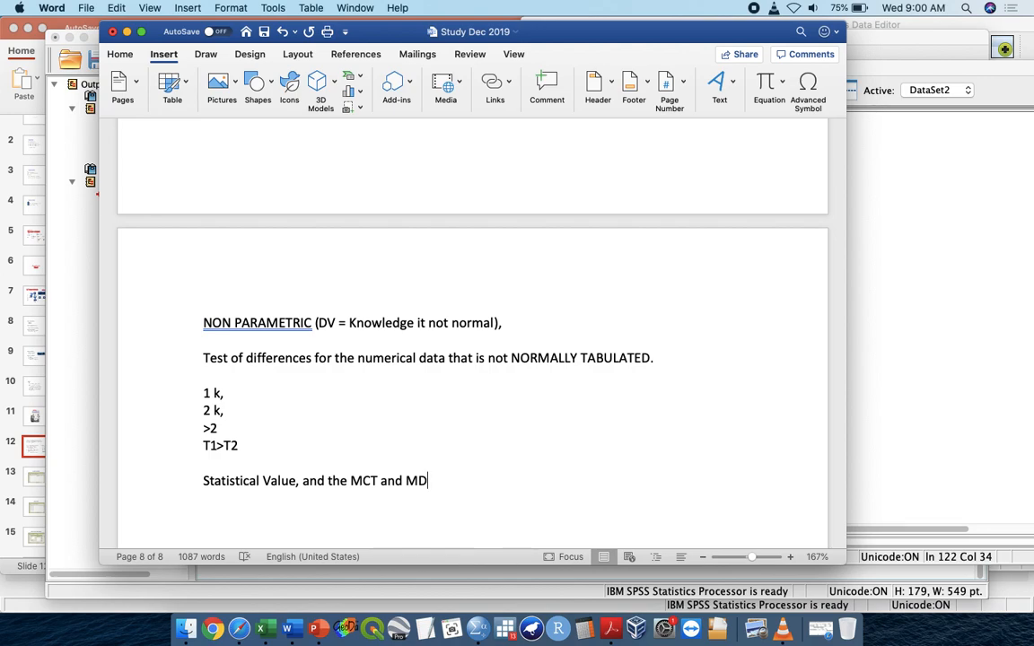
key("Return")
key("Return")
key("BackSpace")
key("BackSpace")
type("(Median and IAQ")
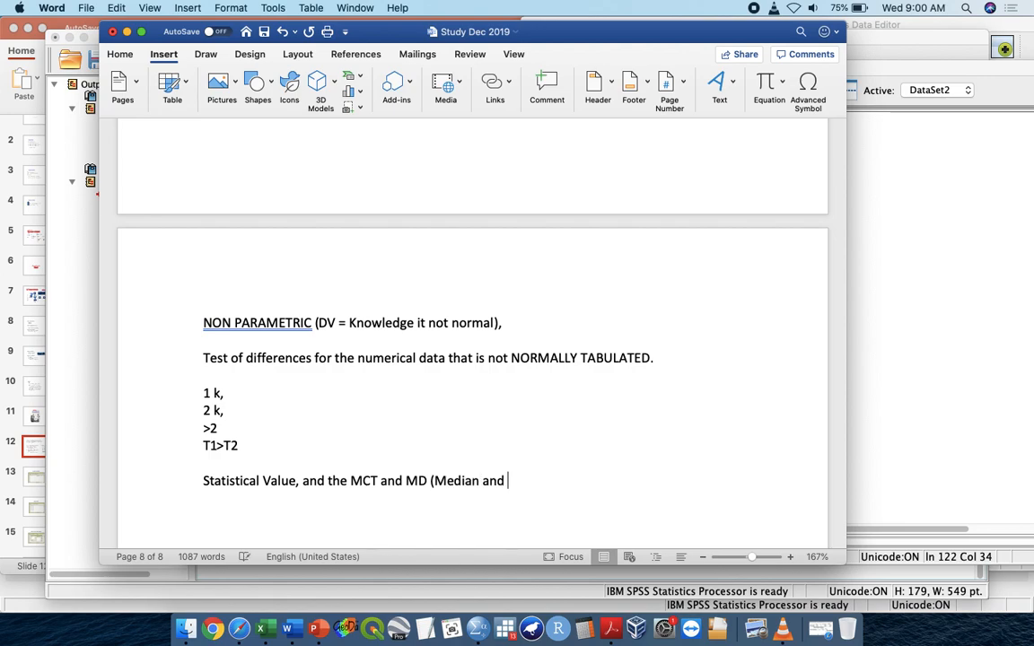
key("BackSpace")
key("BackSpace")
type("QR)")
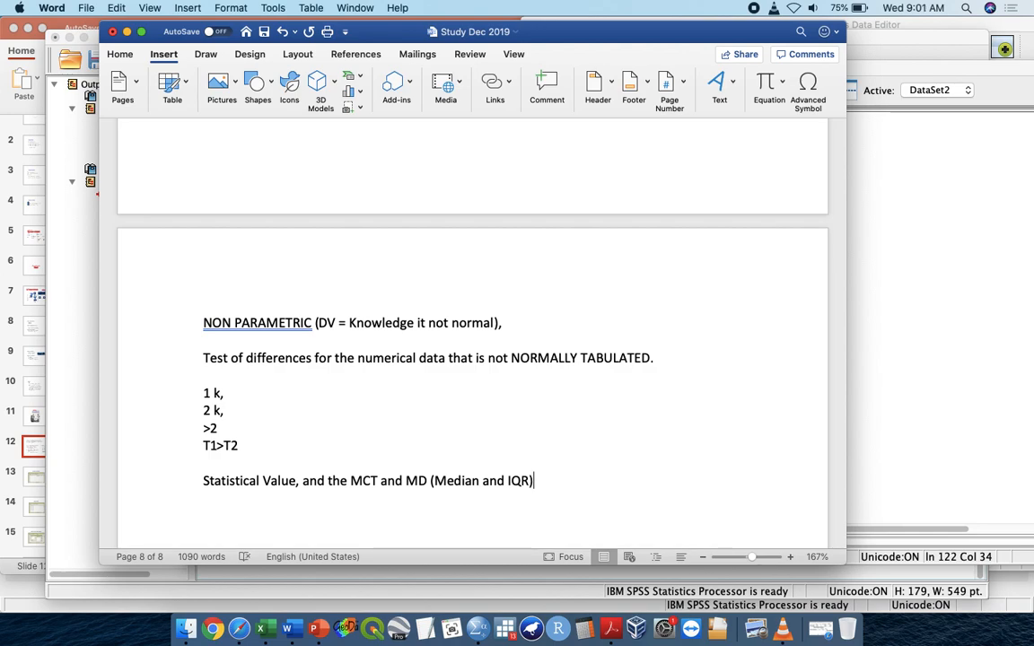
- Add the one-group note "1K, normality test. Kolmogrov -" below the statistical value line
key("Return")
type("1K, ")
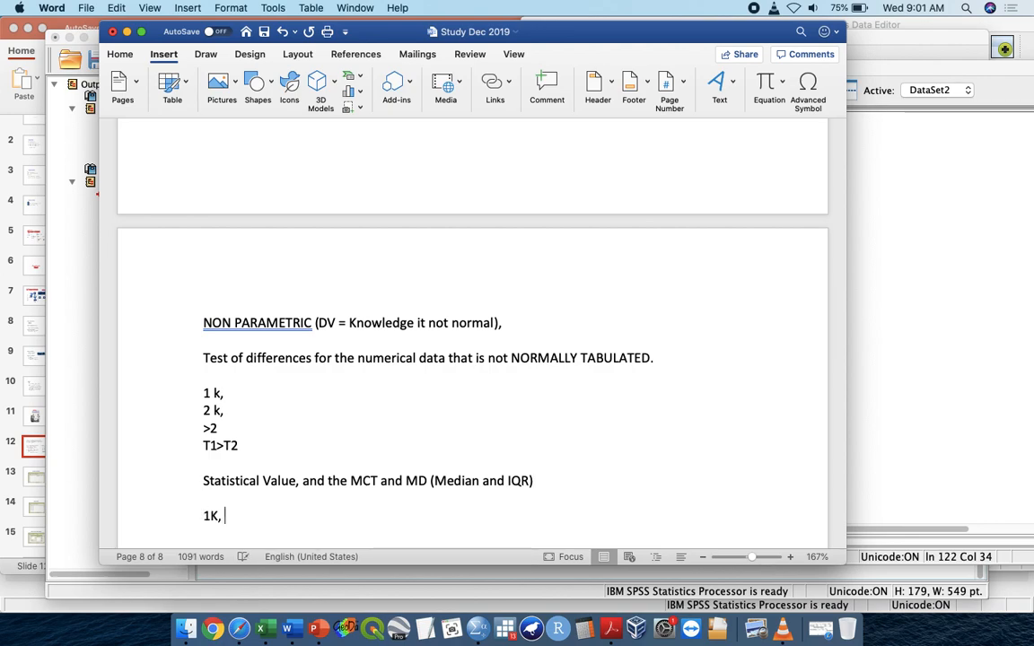
type("normally")
key("BackSpace")
type("ity te")
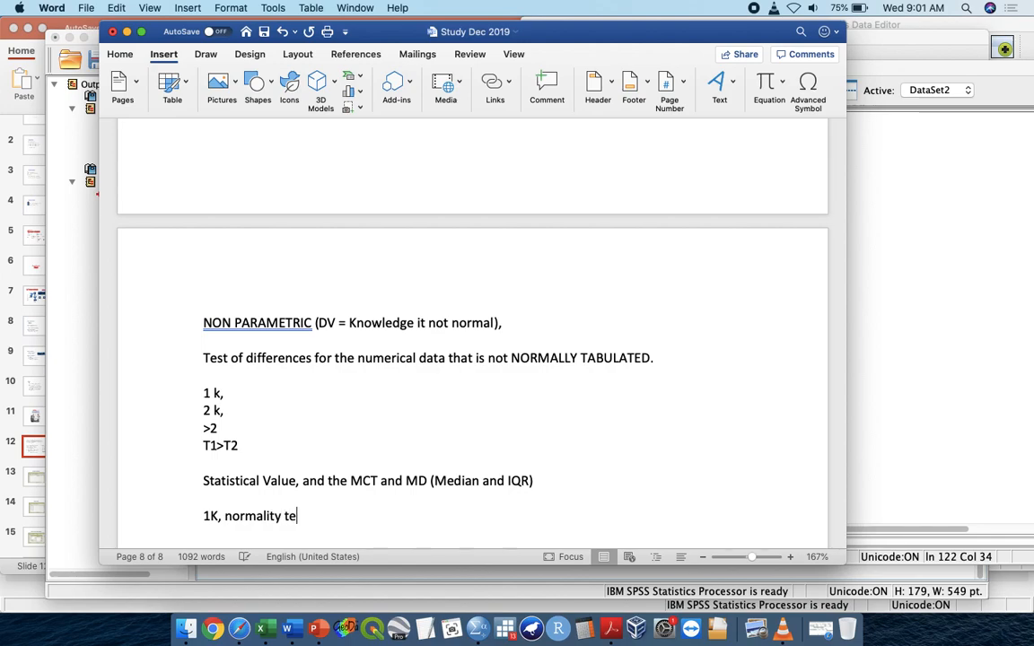
type("st.")
type("Kolmogrov -")
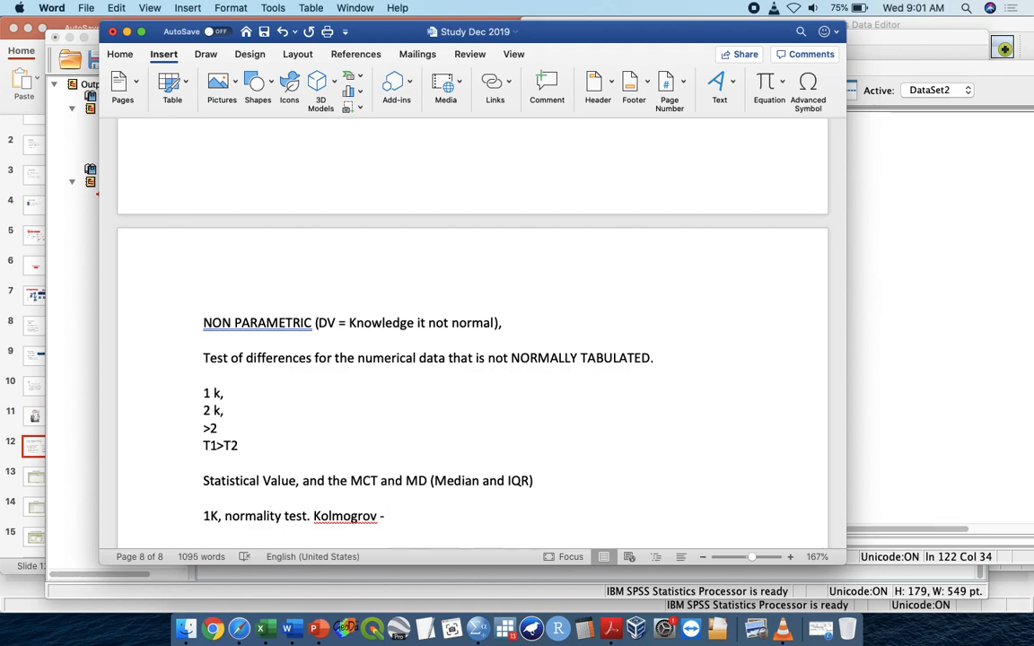
- Add the note "2K, mann whitney test – Testing the different between 2 independent group, where your DV (knowledge) is not NORMAL.."
key("Return")
key("Return")
type("2K, mann whitney ")
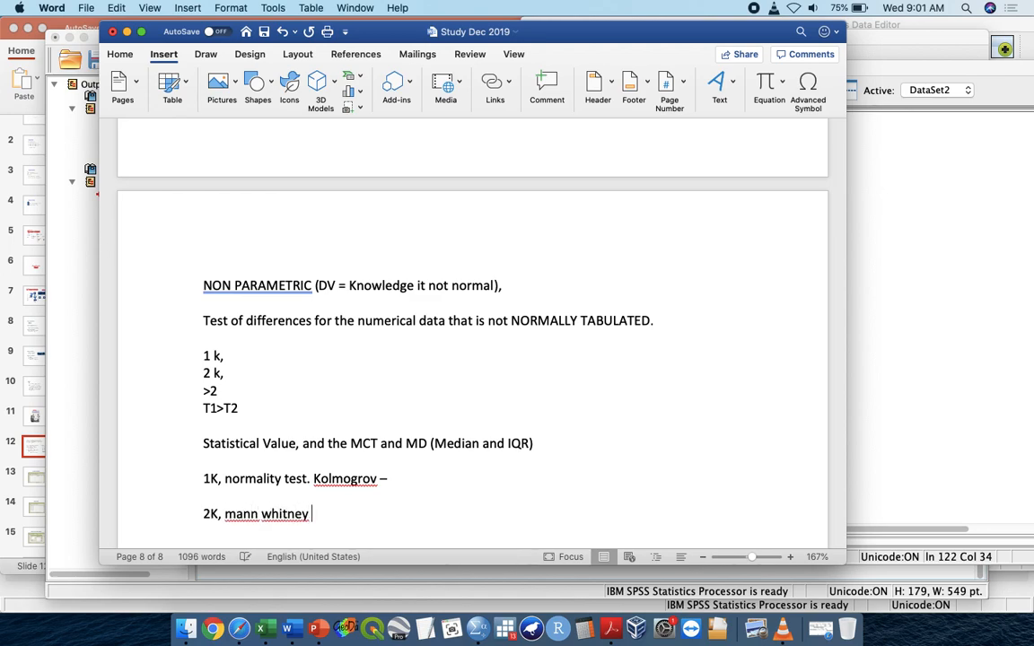
type("test - Testing")
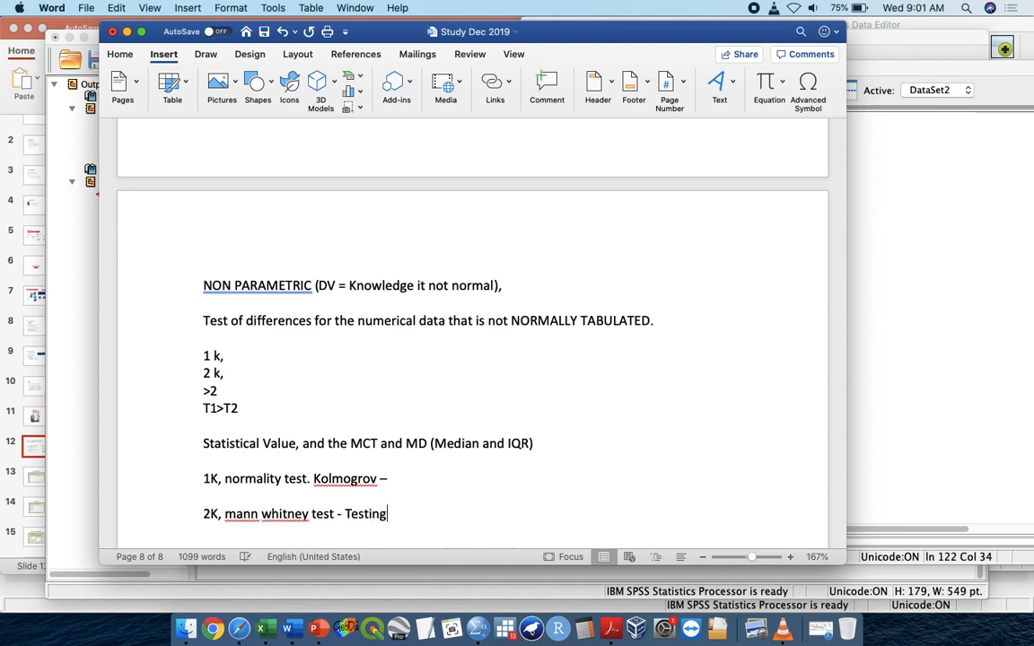
type(" the different")
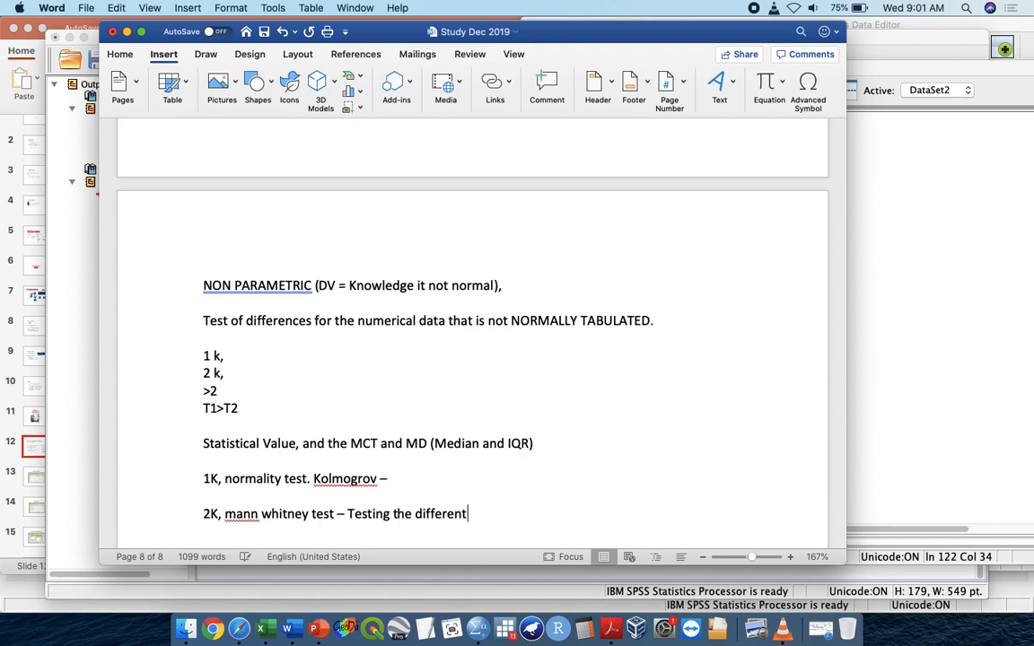
type(" between 2 ")
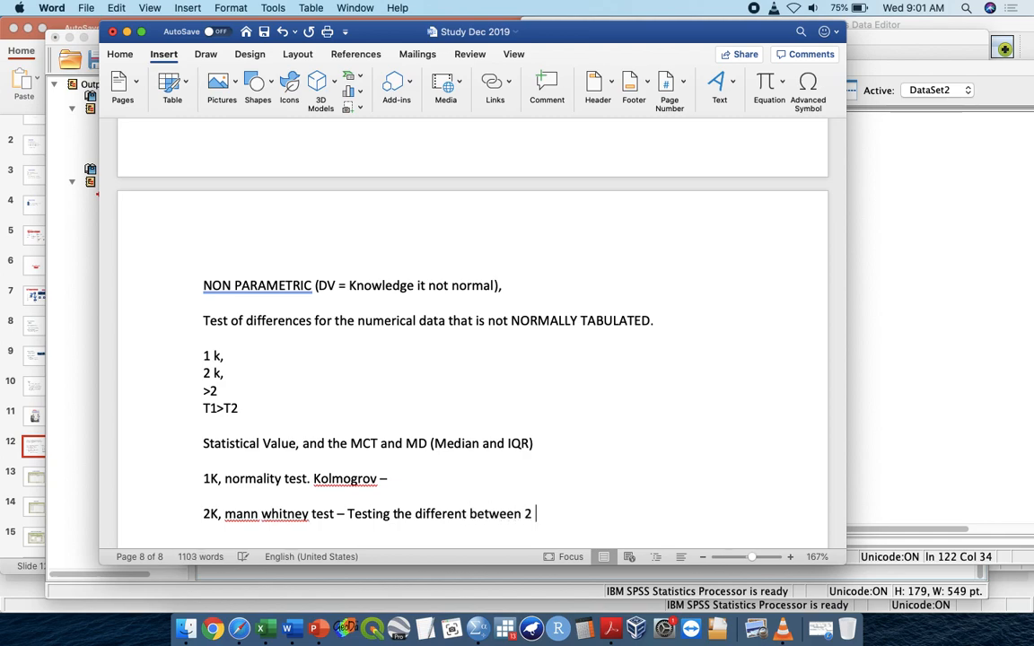
type("independent gro")
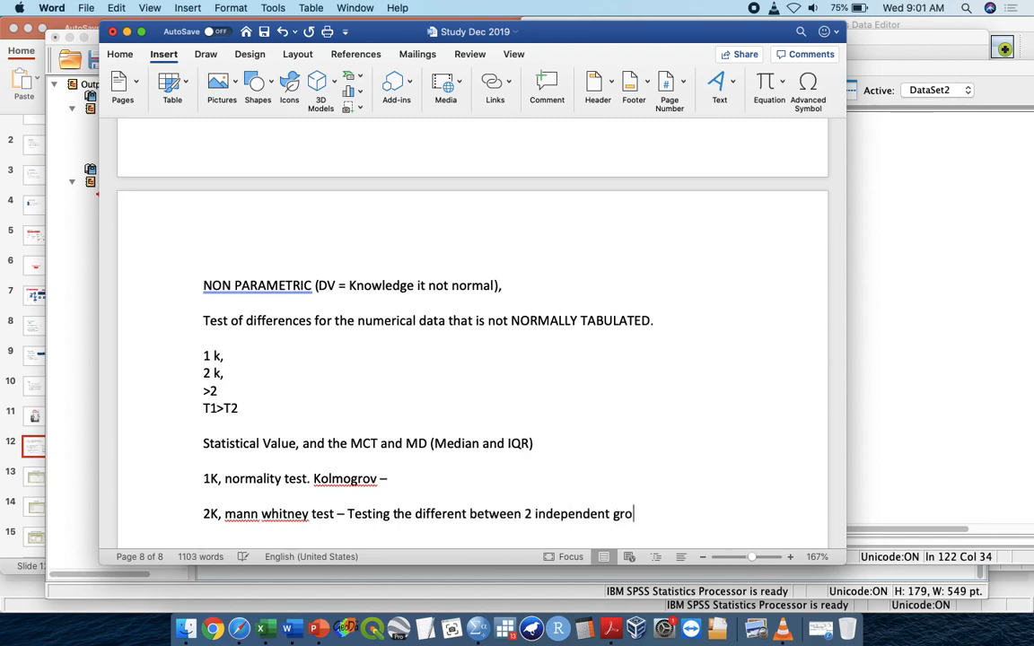
type("up, where yo")
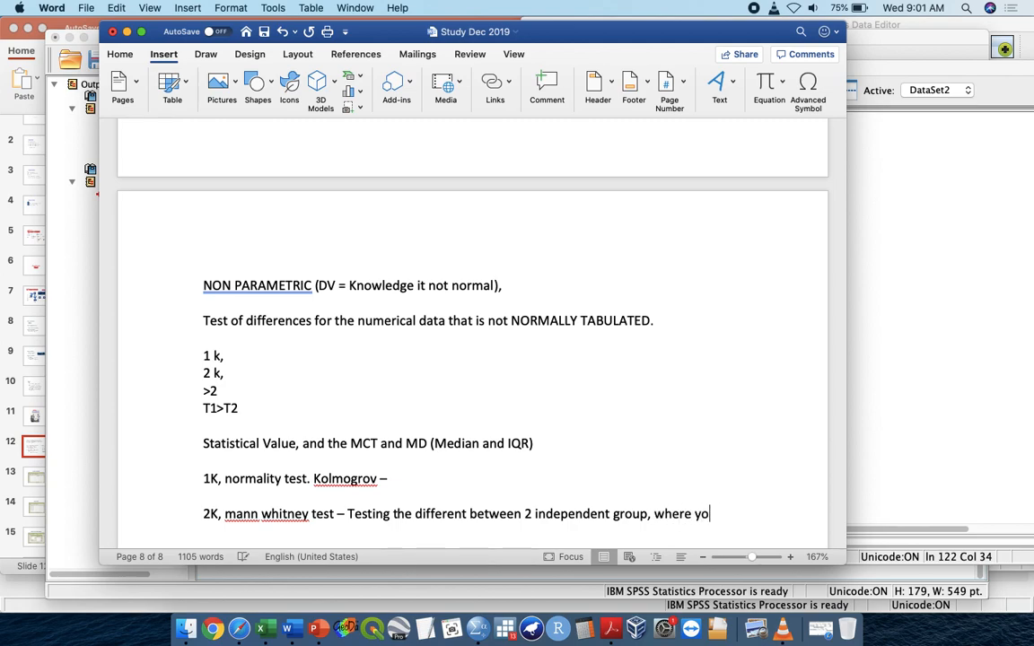
type("ur DV (")
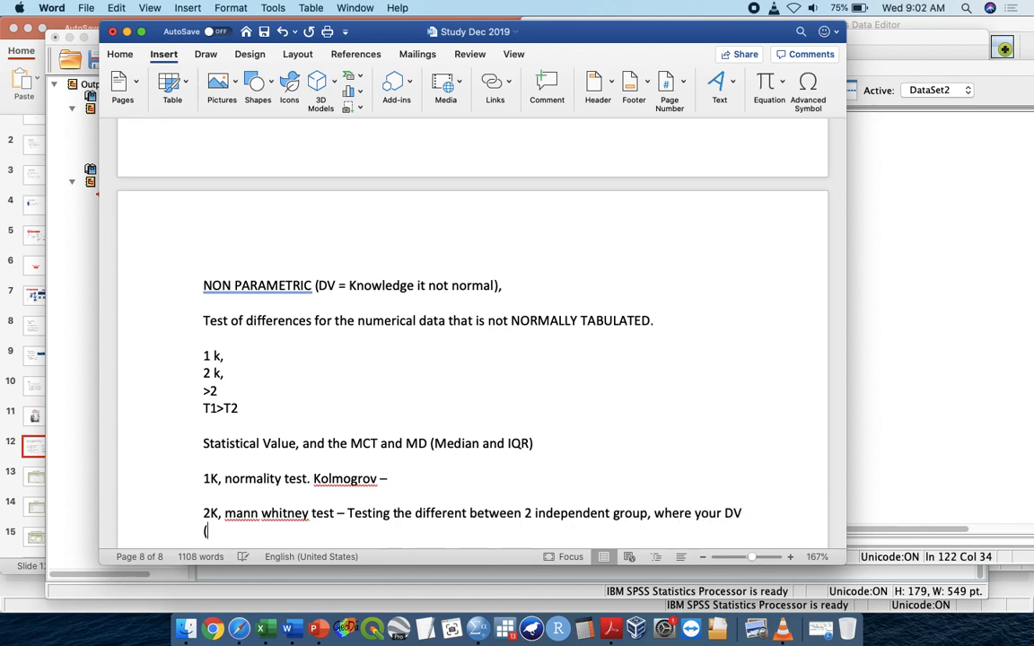
type("knowledge) is")
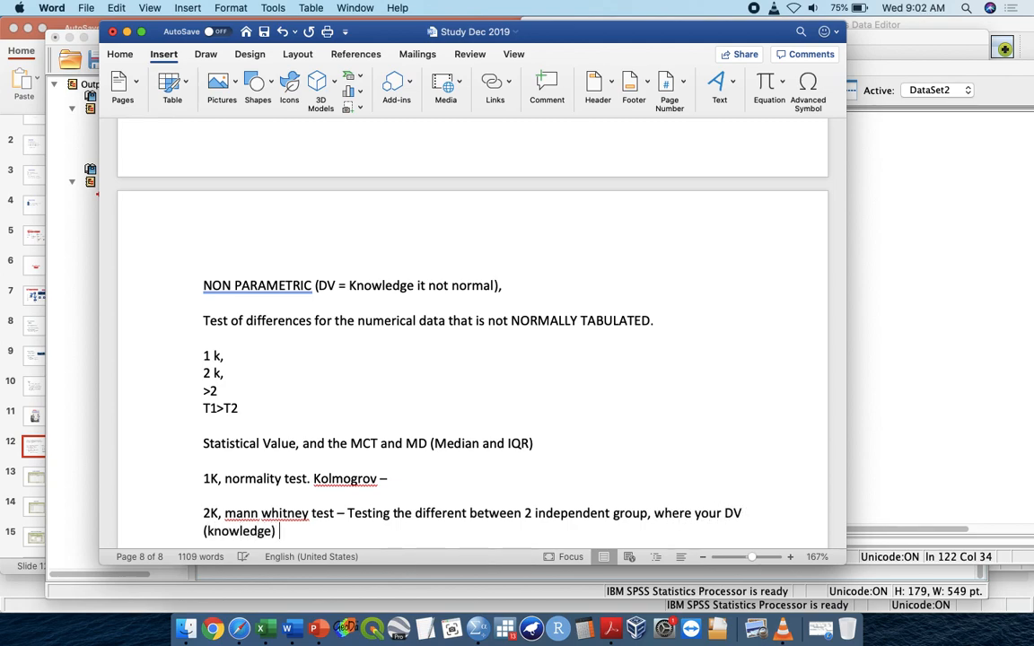
type(" not NORMAL")
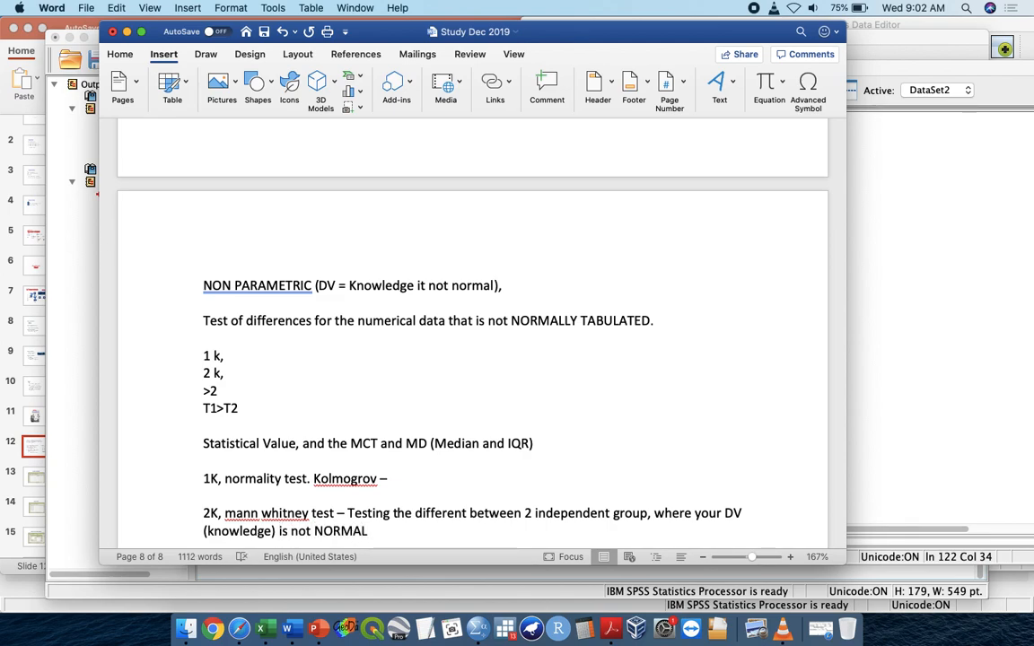
type("..")
scroll(352, 428, "down", 2)
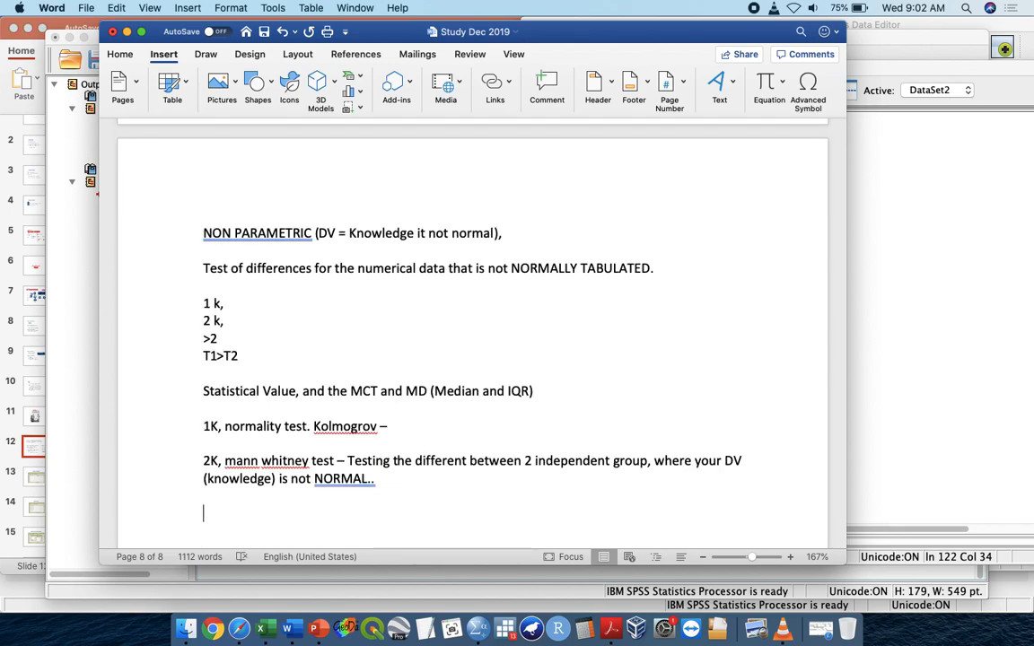
scroll(699, 462, "up", 15)
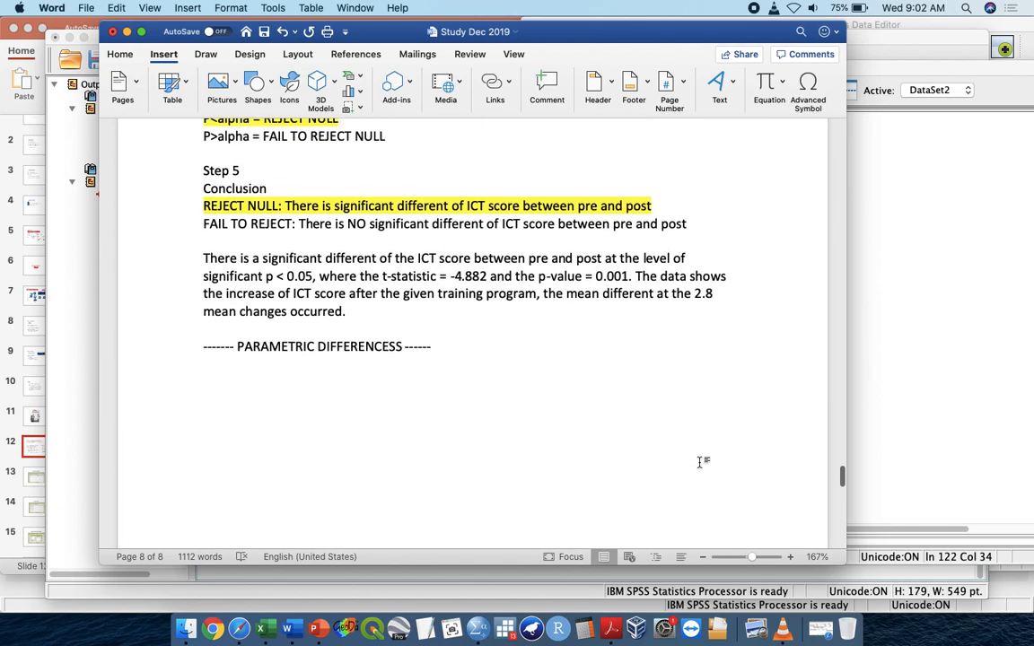
left_click_drag(437, 328, 263, 154)
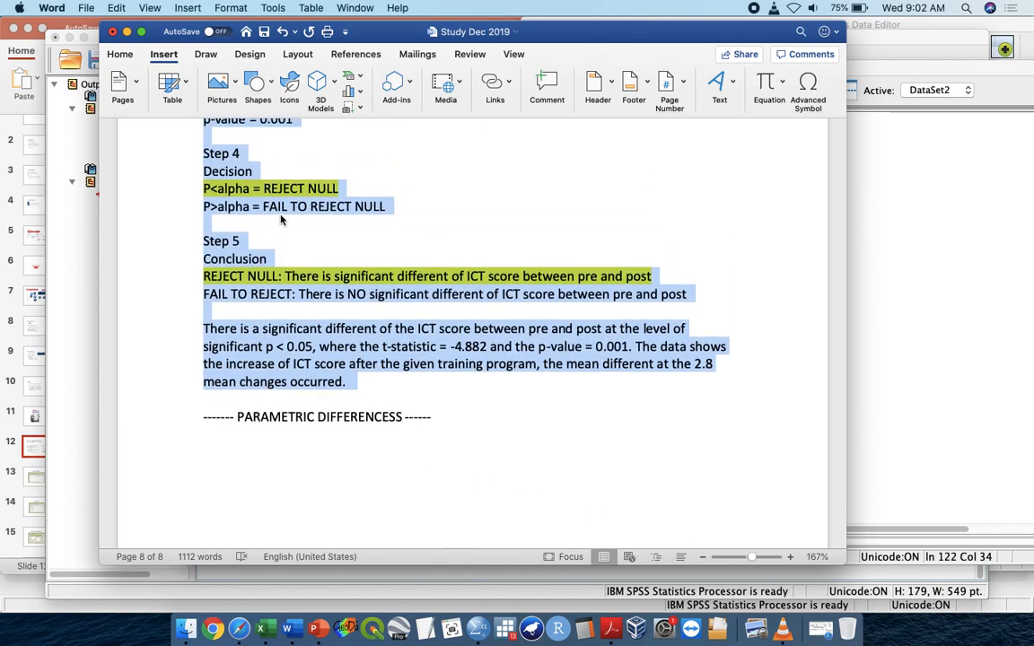
scroll(357, 409, "down", 15)
- Below the Mann-Whitney note, add a "Step 1" heading followed by the lines "Null:" and "Alternative:"
left_click(357, 409)
key("Return")
type("Step 1")
key("Return")
type("Null")
key("Return")
type("Alternative")
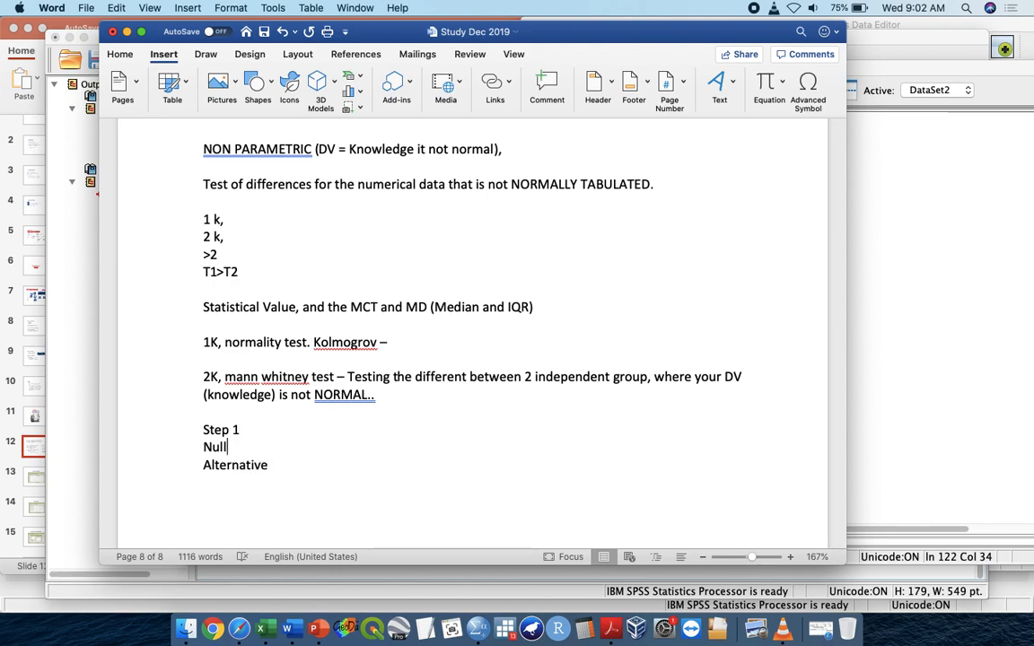
type(":")
left_click(269, 465)
type(":")
- Write the null hypothesis in Step 1 as "Mean rank G1 = Mean rank G2"
left_click(233, 447)
type("MEan rank = Meank ra")
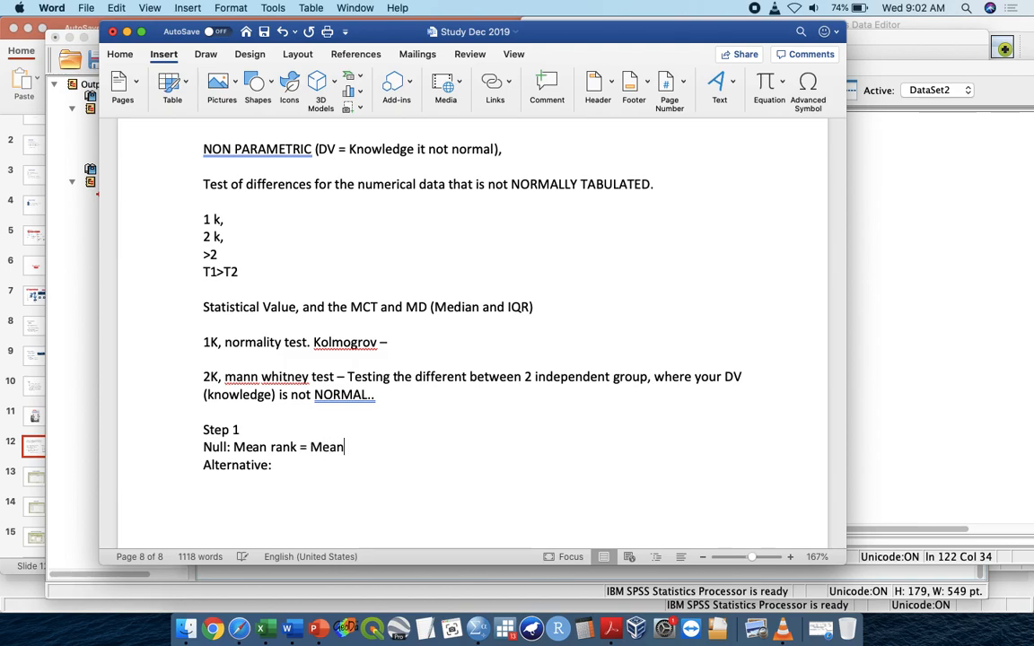
key("BackSpace")
key("BackSpace")
key("BackSpace")
key("BackSpace")
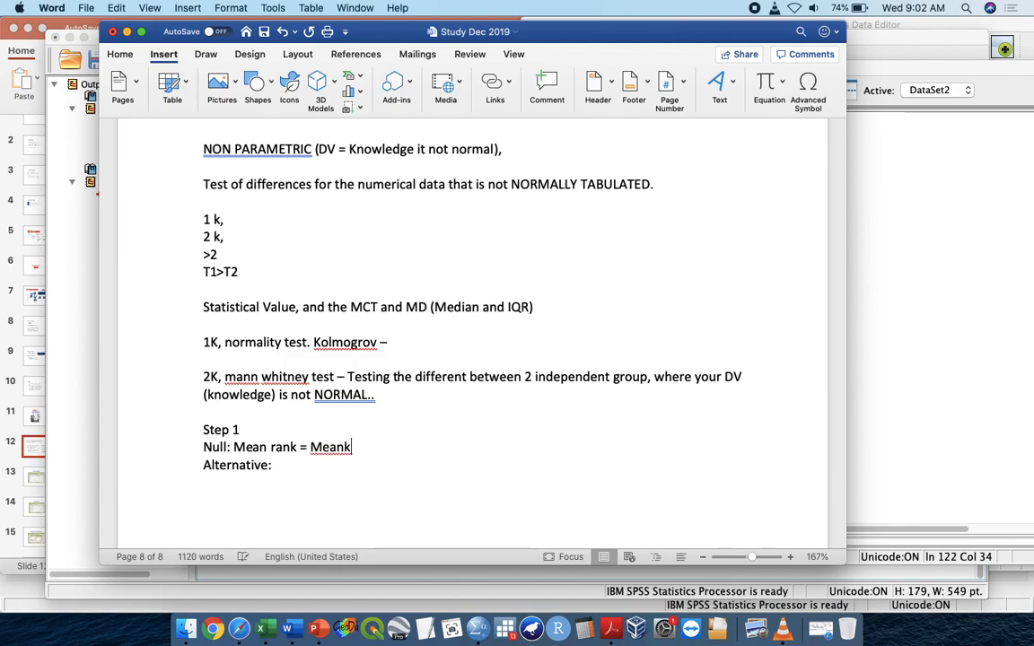
type("rank 2")
key("Left")
key("Left")
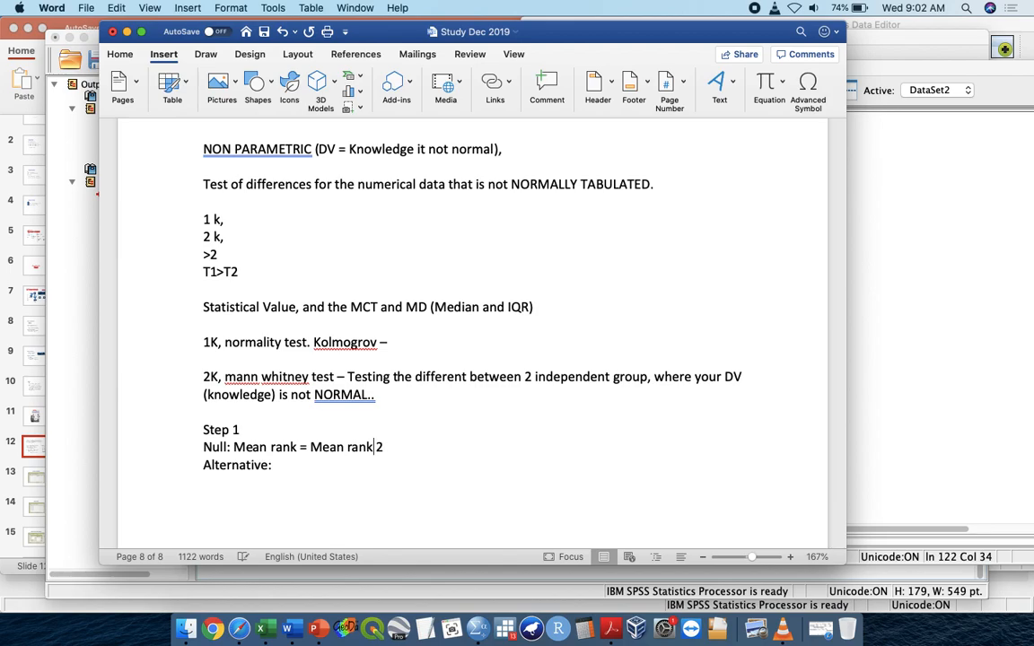
key("BackSpace")
type("G2")
key("Left")
key("Left")
key("Left")
type("G1")
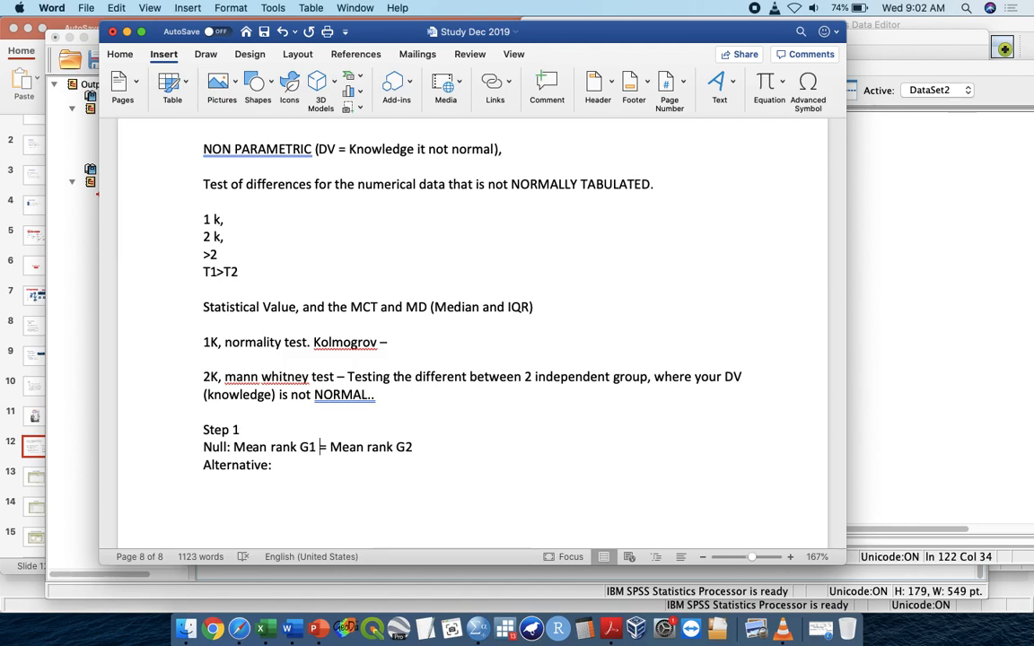
- Copy the null hypothesis expression to the "Alternative:" line and delete the equals sign between the two mean ranks
left_click_drag(412, 447, 235, 446)
key("super+c")
left_click(280, 465)
key("super+v")
left_click(362, 465)
key("BackSpace")
key("BackSpace")
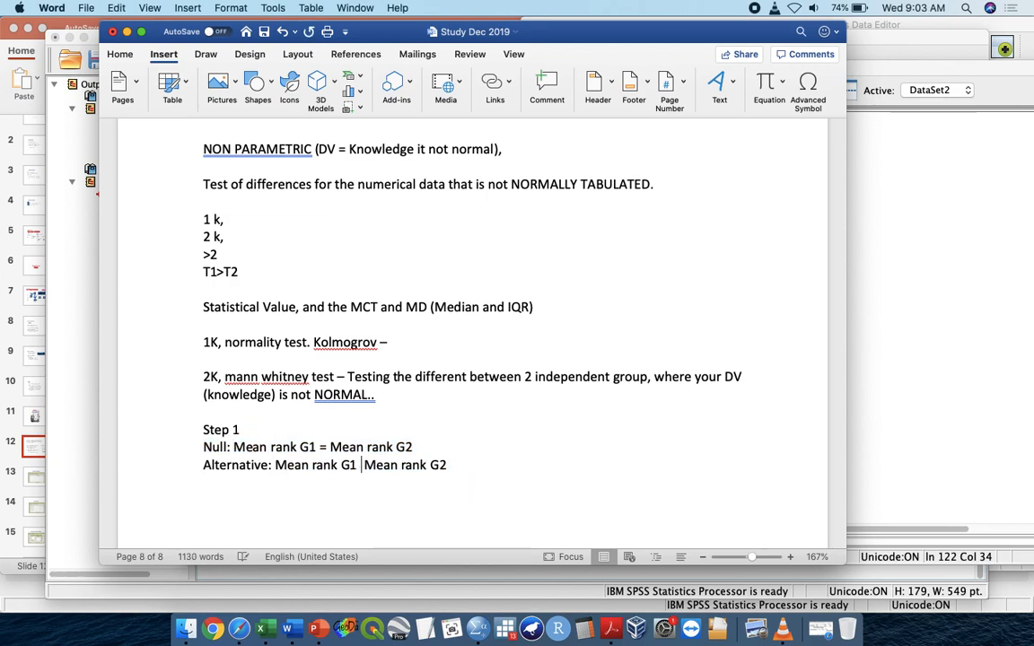
- Insert the ≠ symbol between "Mean rank G1" and "Mean rank G2" in the alternative hypothesis
left_click(807, 90)
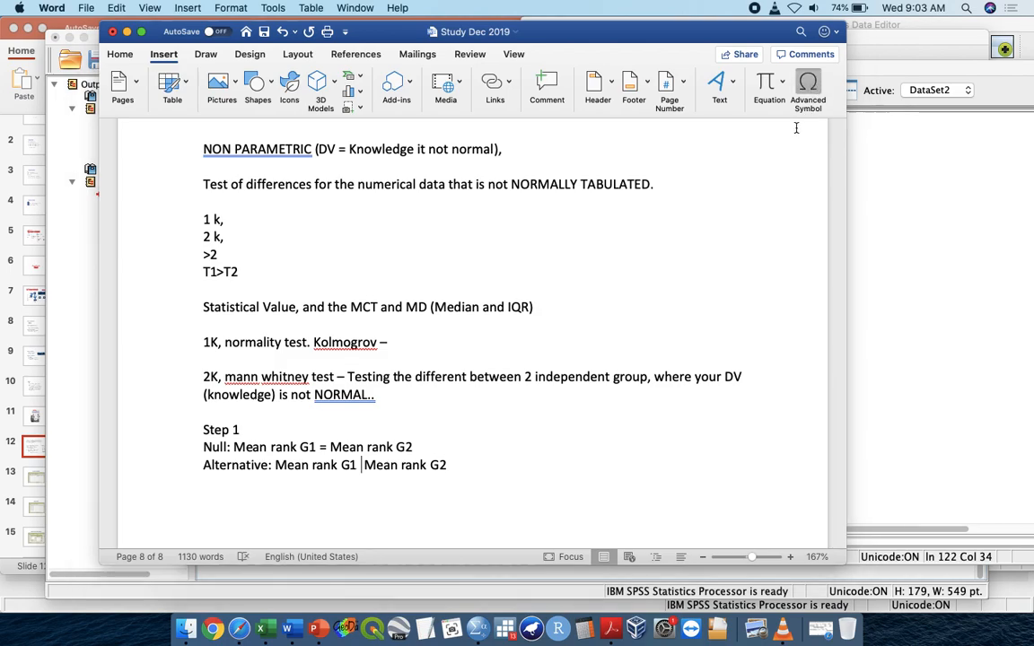
left_click(508, 238)
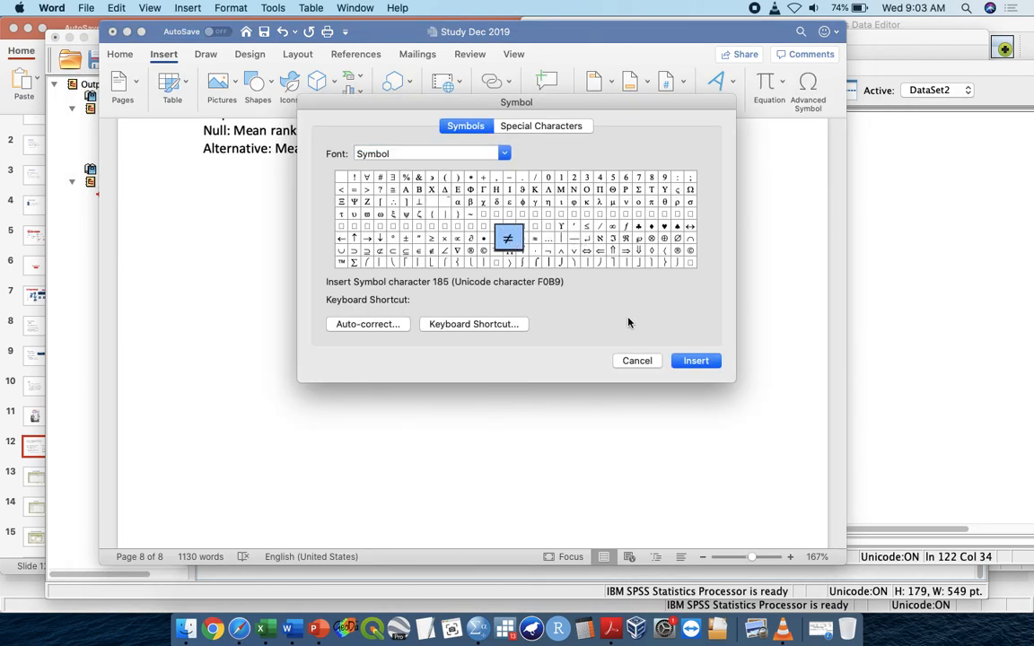
left_click(685, 361)
left_click(639, 361)
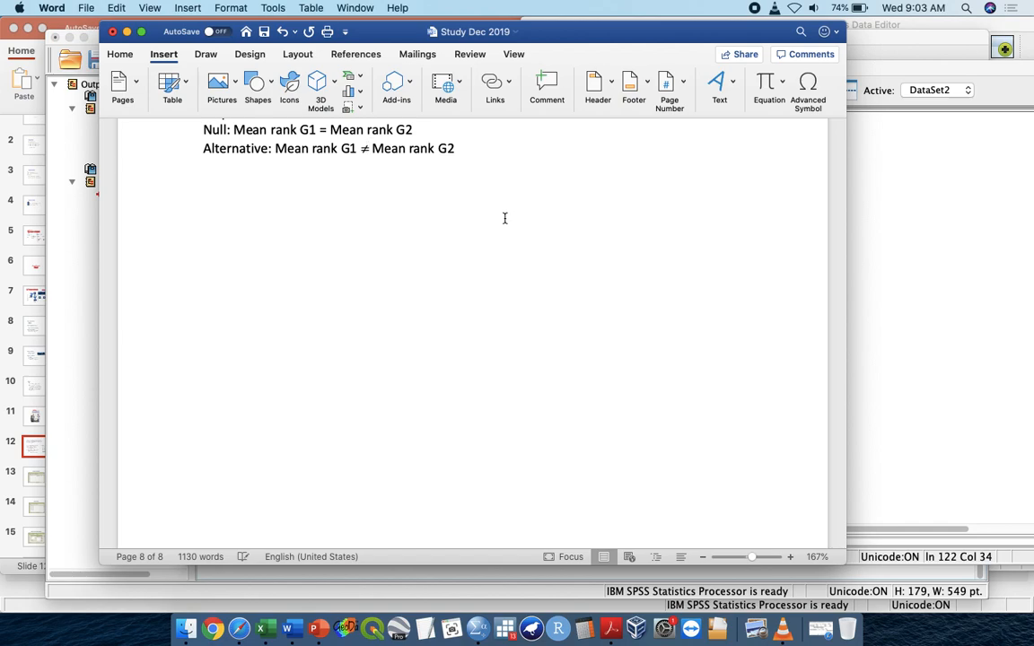
- Below the alternative hypothesis, add a "Step 2" heading followed by the line "Alpha = 0.05"
scroll(504, 218, "up", 4)
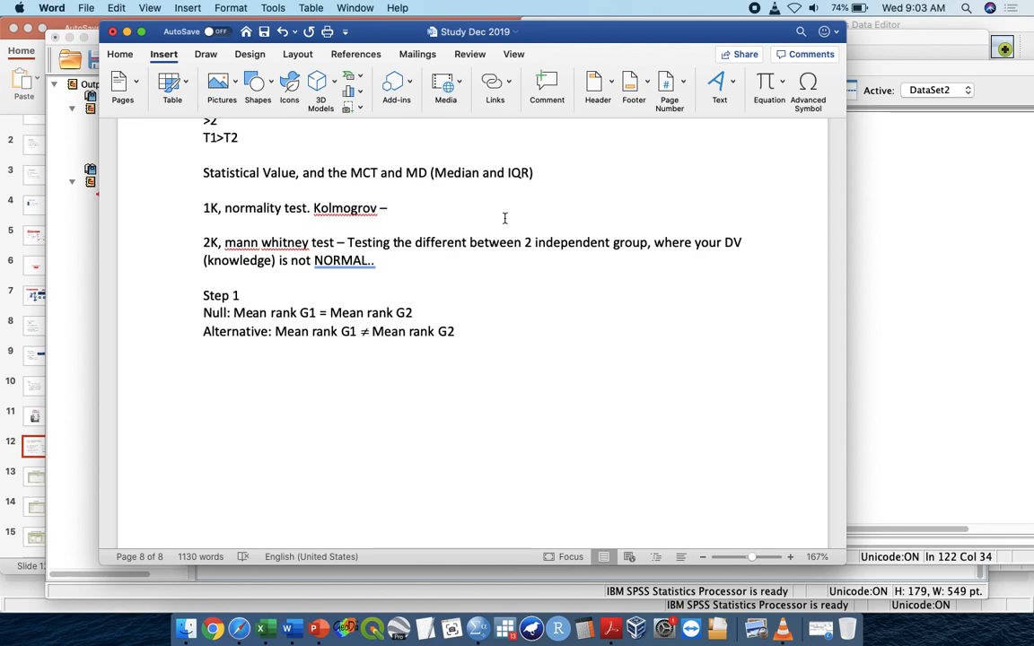
left_click(511, 348)
key("Return")
type("Step 2")
key("Return")
type("Alpha = 0.04")
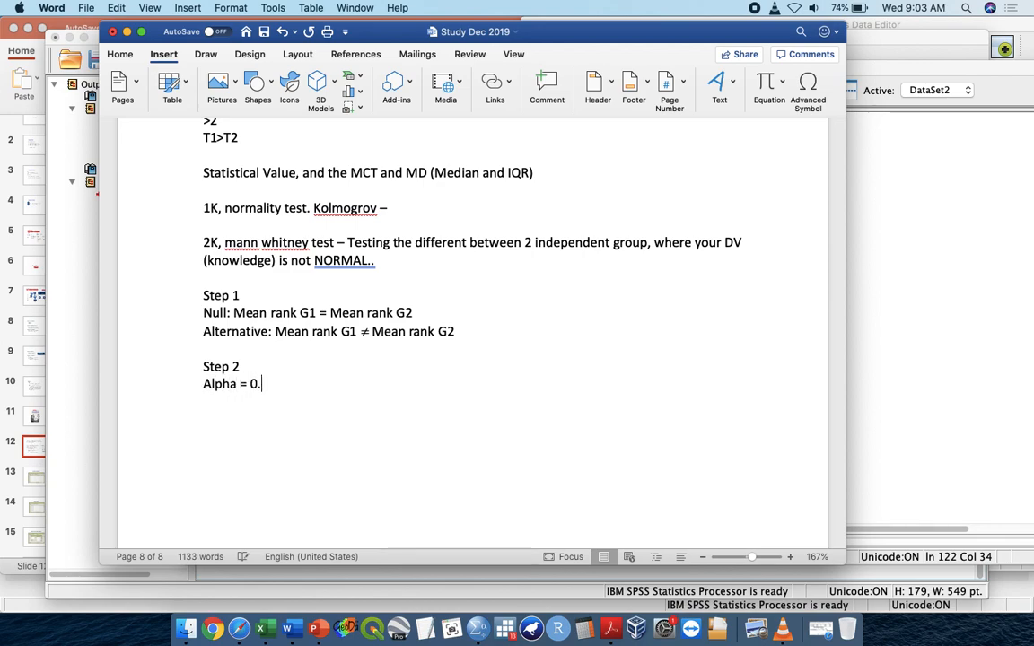
key("BackSpace")
type("5")
- Add a "Step 3" section with the lines "Run & Report", "Z-statistic =" and "Asymp Sig ="
key("Return")
key("Return")
type("Step 3")
key("Return")
type("Run")
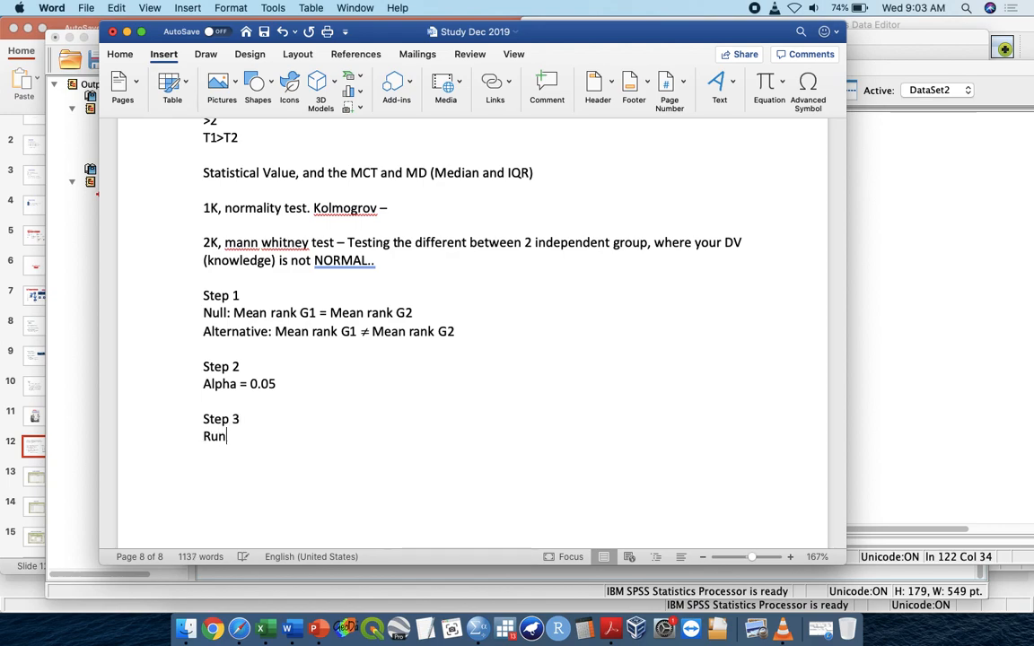
type(" & Report")
key("Return")
type("Z-statistic")
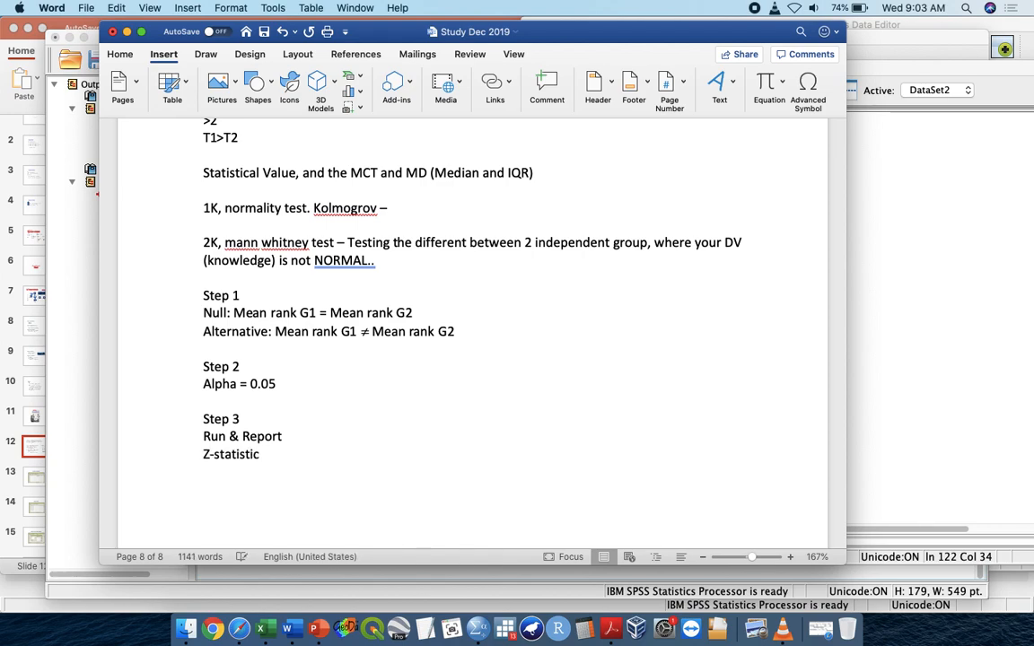
type(" =")
key("Return")
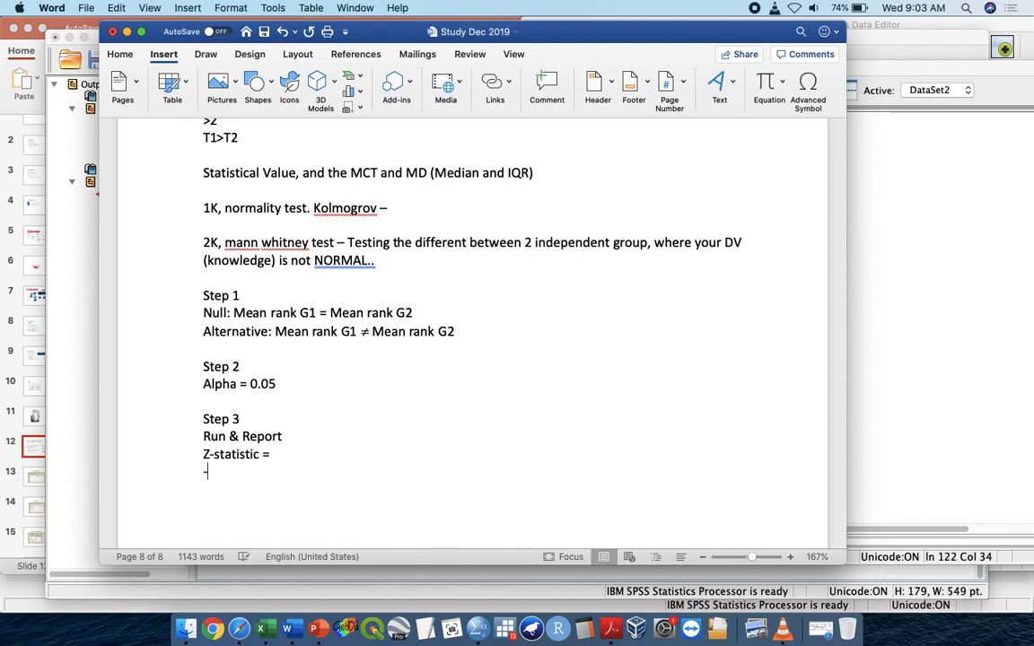
type("Asymp")
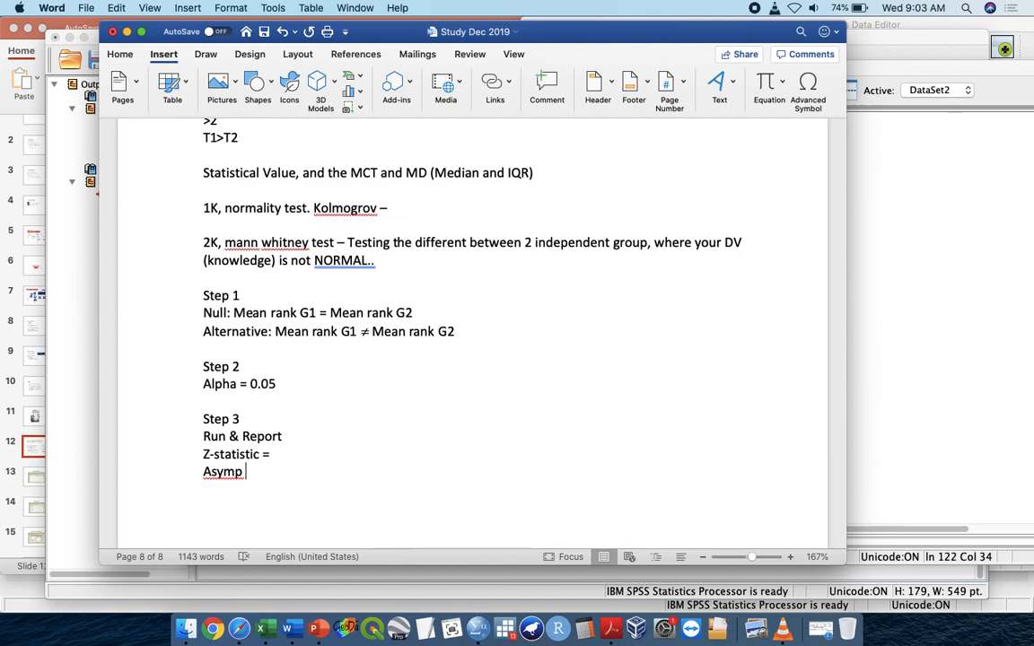
type("Sig =")
- Add a "Step 4" section with the line "Decision" and a "Step 5" section with the line "Conclusion"
key("Return")
key("Return")
type("Step 4")
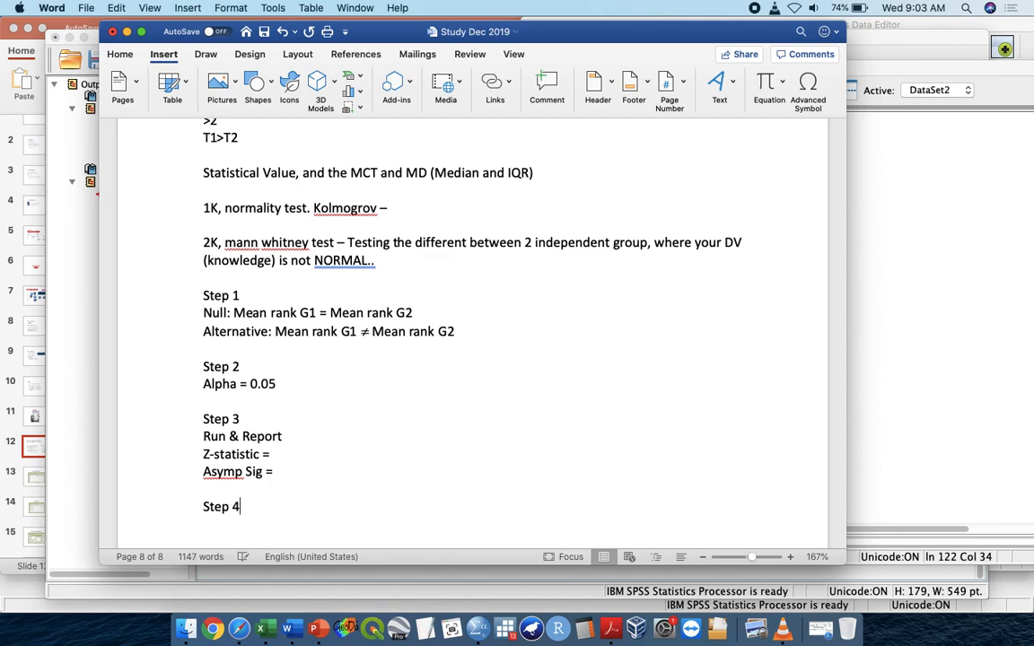
key("Return")
type("Decision")
key("Return")
key("Return")
type("Step 5")
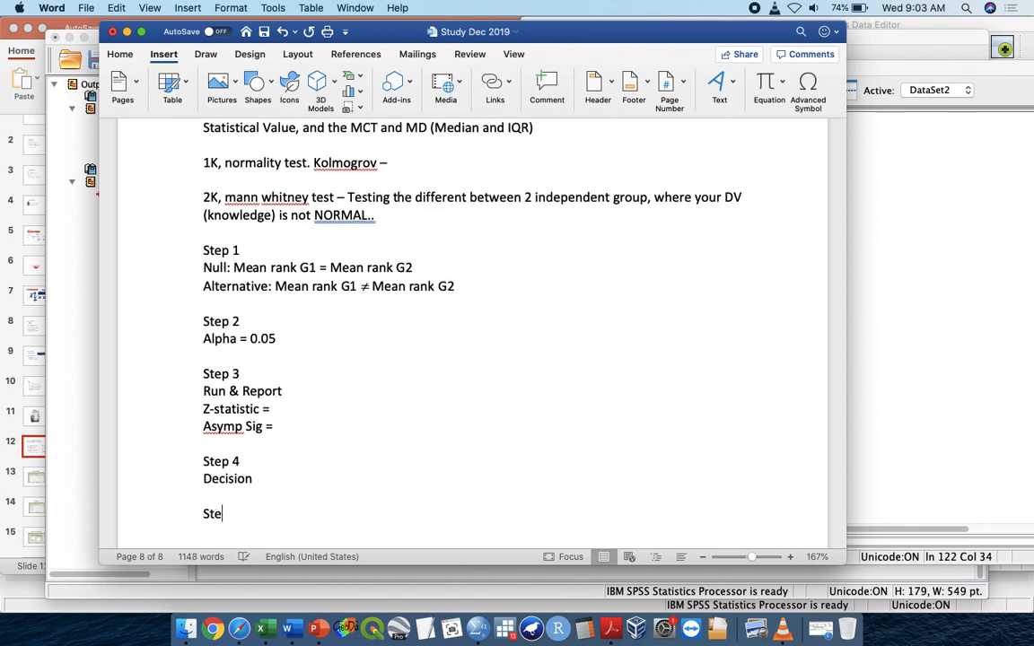
key("Return")
type("Conclusion")
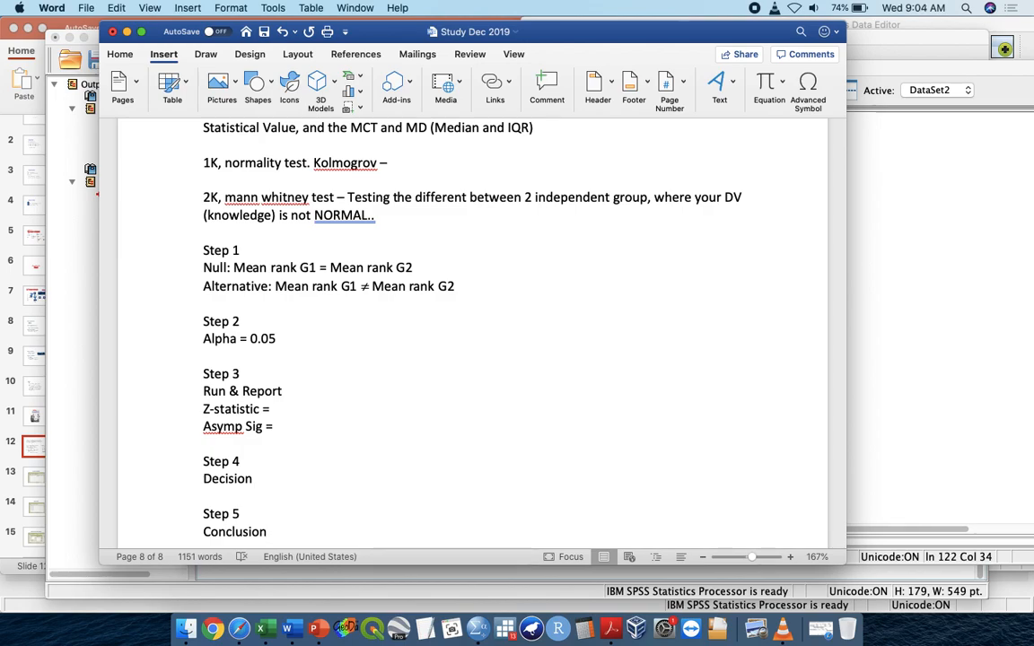
- Switch to SPSS Statistics and bring the Data CPR.sav data editor to the front
left_click(993, 293)
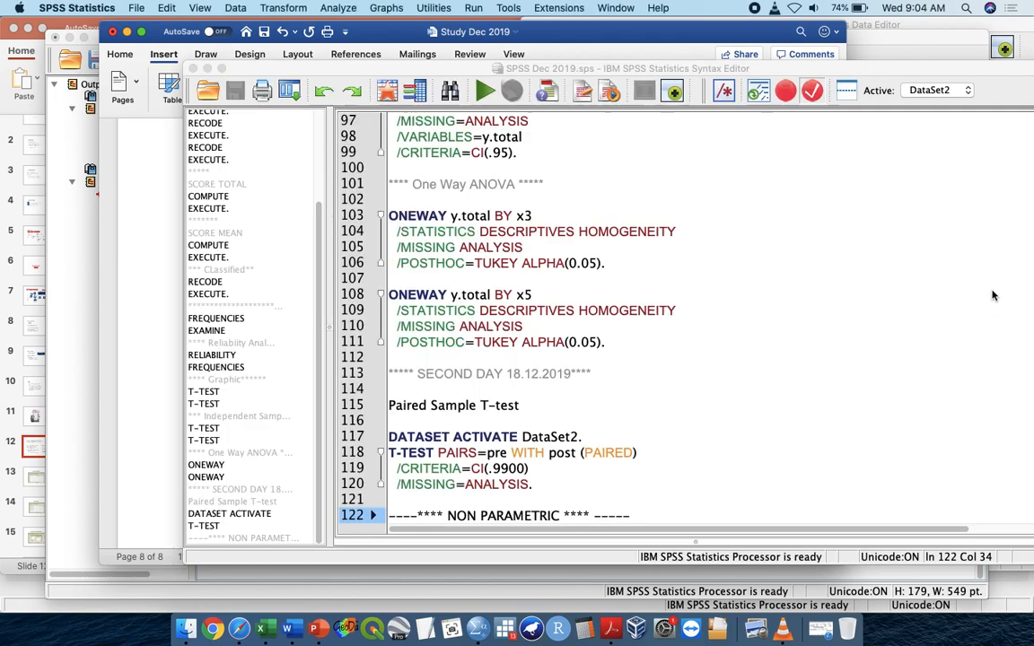
left_click(992, 294)
left_click_drag(717, 70, 606, 35)
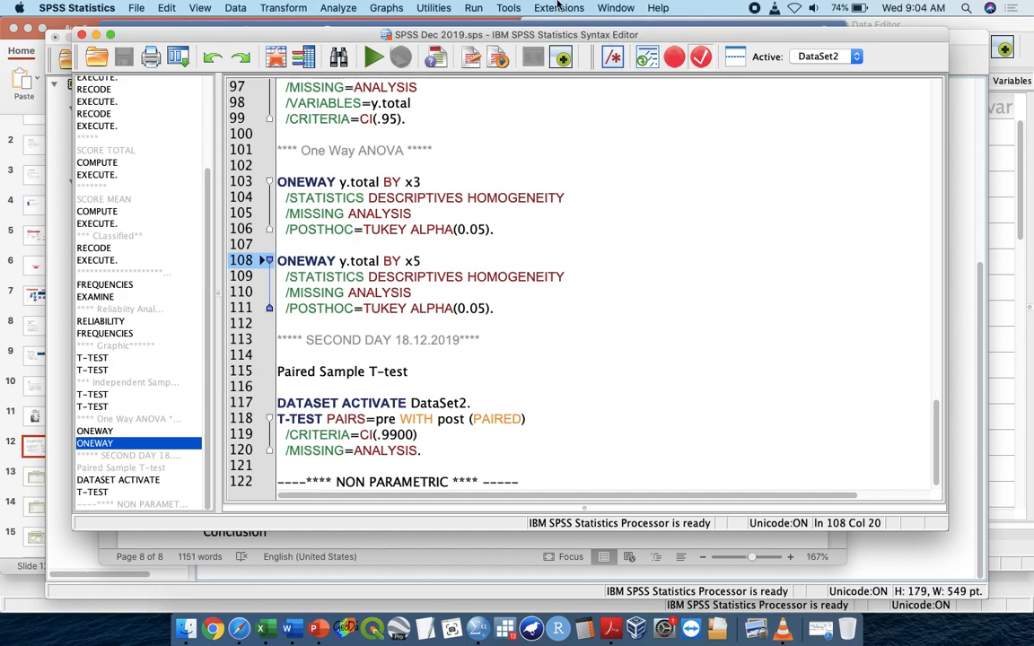
key("ctrl+Up")
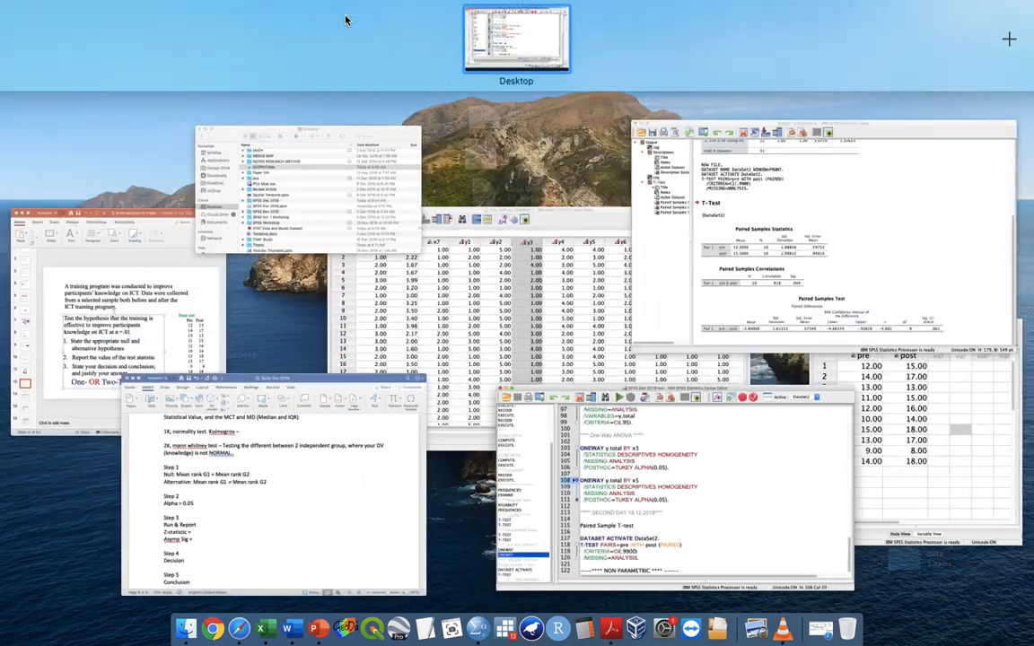
left_click(566, 333)
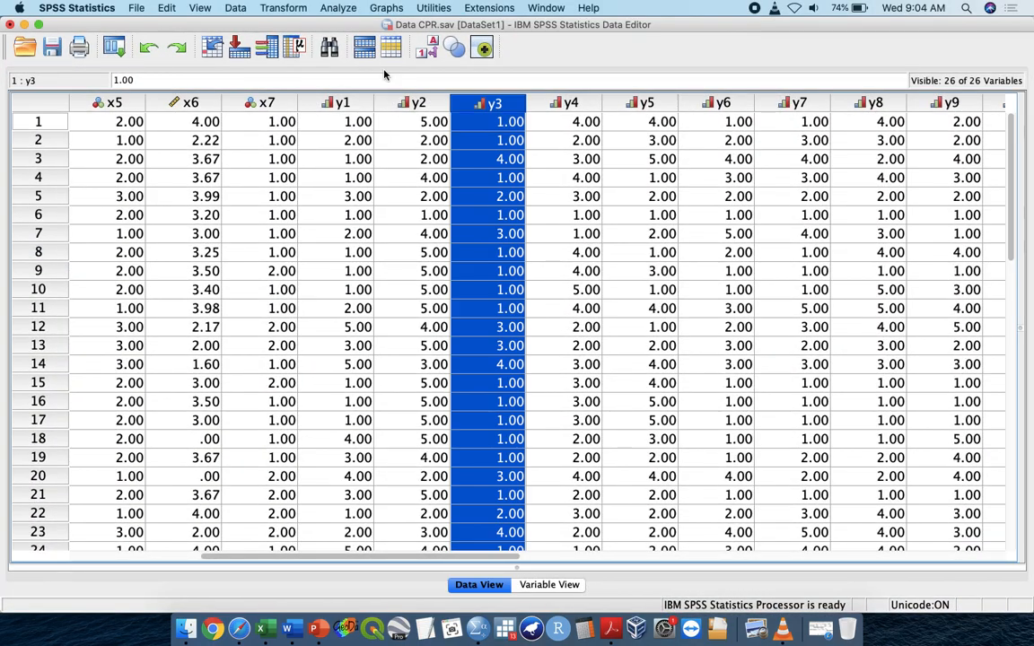
left_click(352, 11)
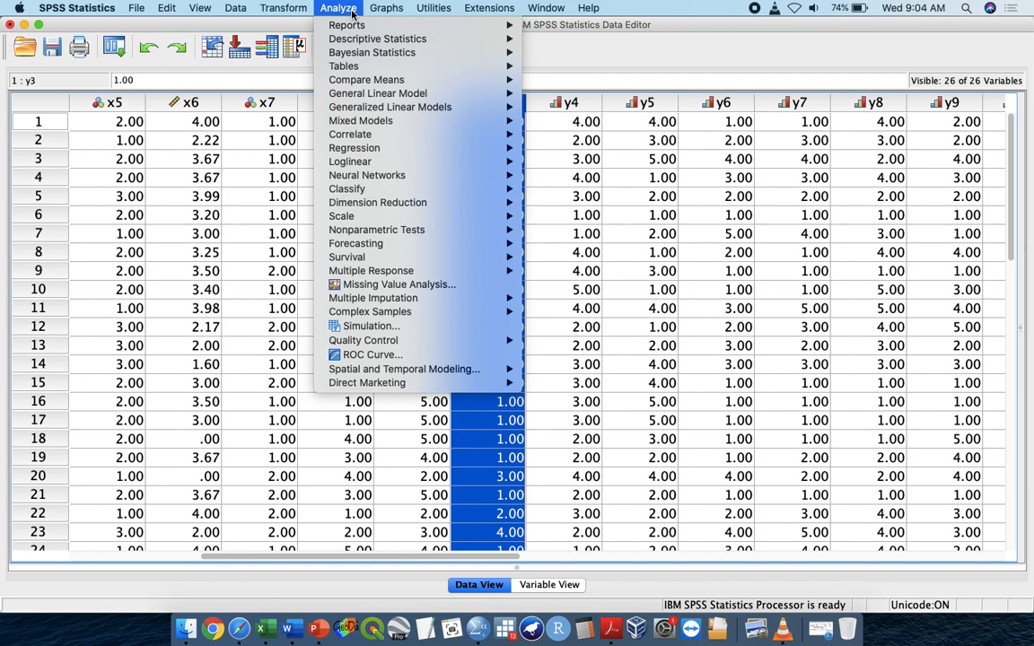
mouse_move(485, 230)
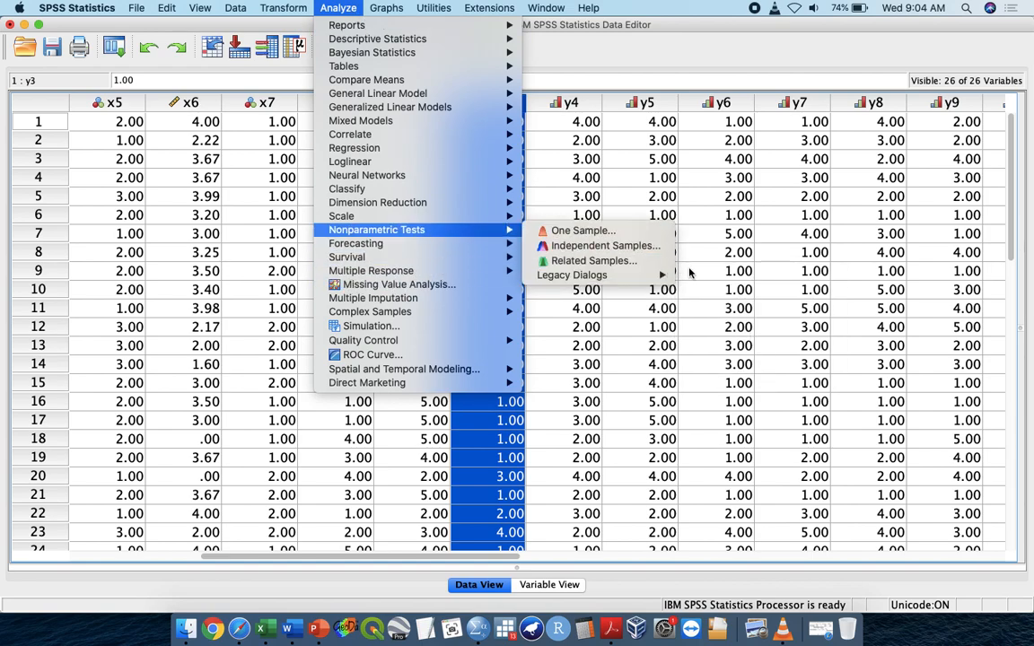
mouse_move(659, 275)
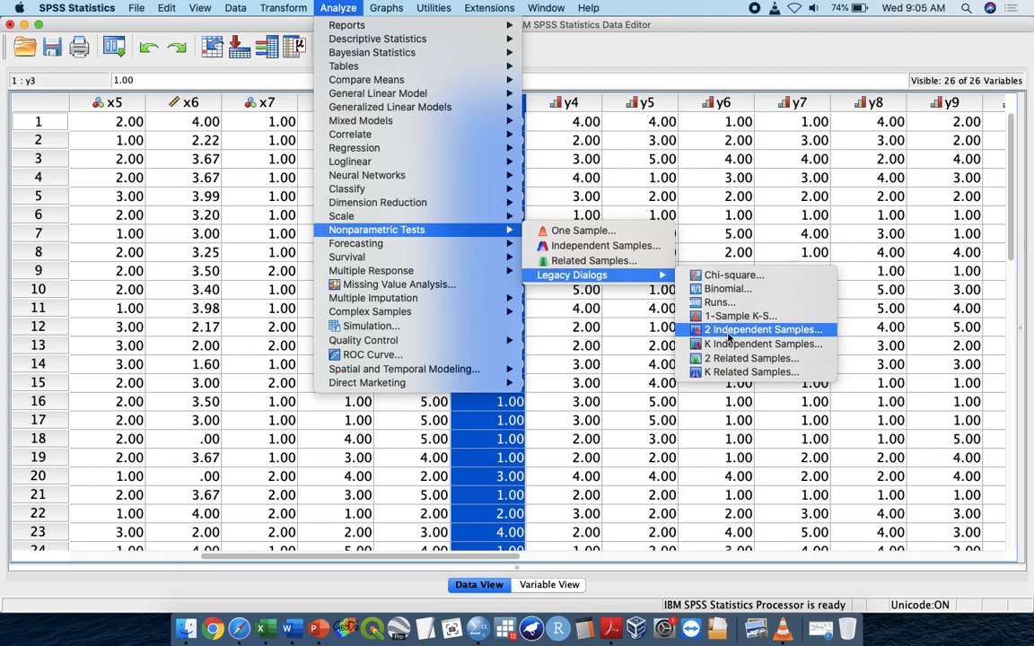
left_click(727, 335)
- Switch back to the Word study document and change the null hypothesis to "Mean rank Male = Mean rank Female"
key("ctrl+Up")
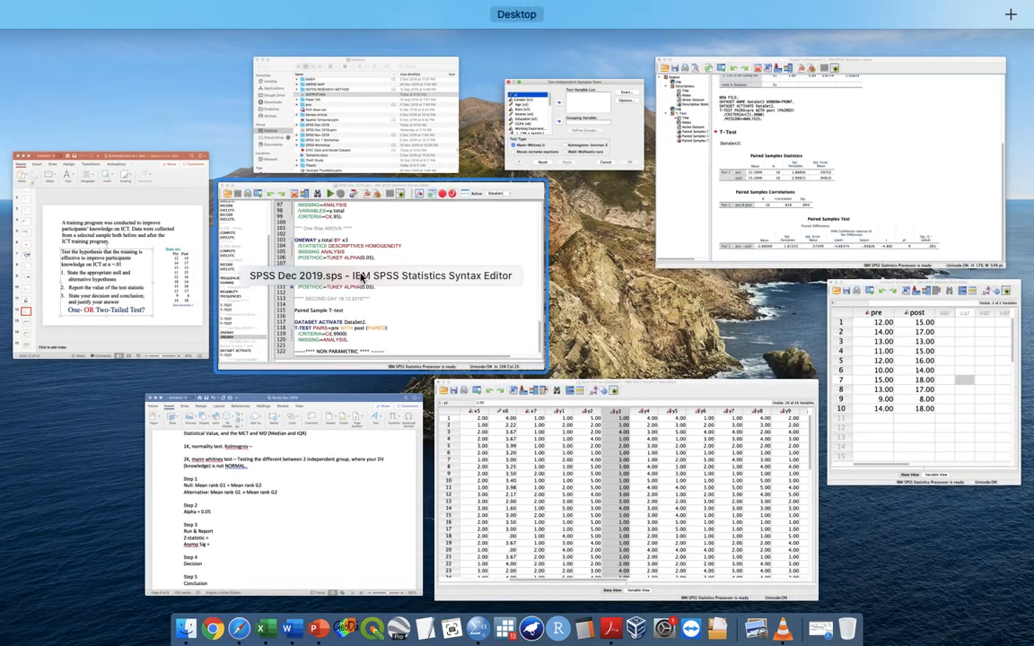
left_click(339, 462)
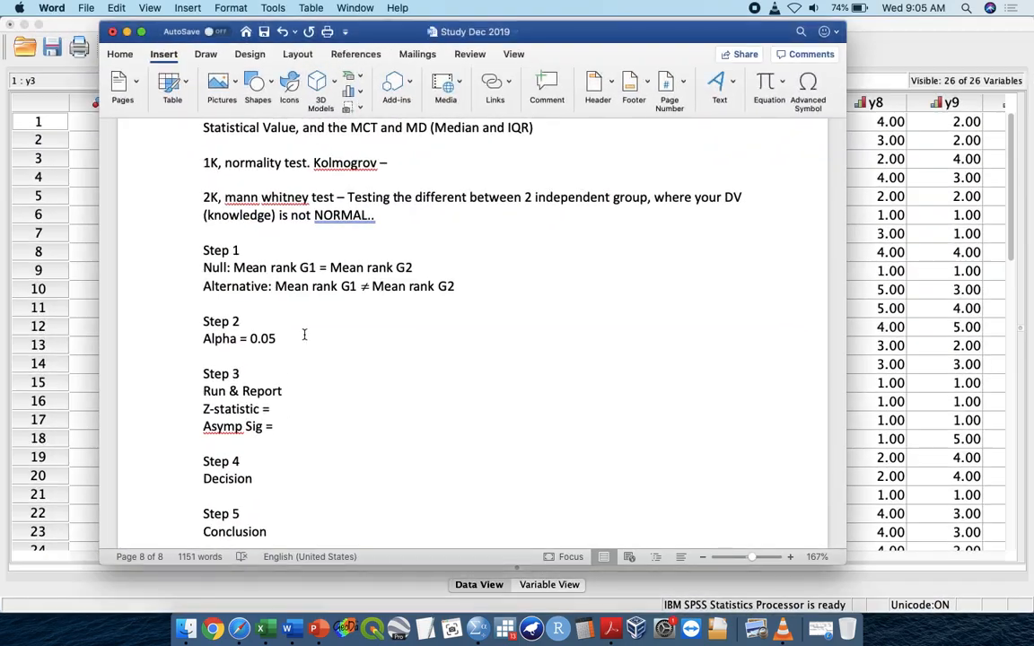
left_click(316, 266)
key("BackSpace")
key("BackSpace")
type("Male")
left_click(451, 269)
key("BackSpace")
key("BackSpace")
type("M")
key("BackSpace")
type("Female")
- Replace the group names in the alternative hypothesis so it reads "Mean rank Male ≠ Mean rank Female"
key("BackSpace")
key("BackSpace")
type("Female")
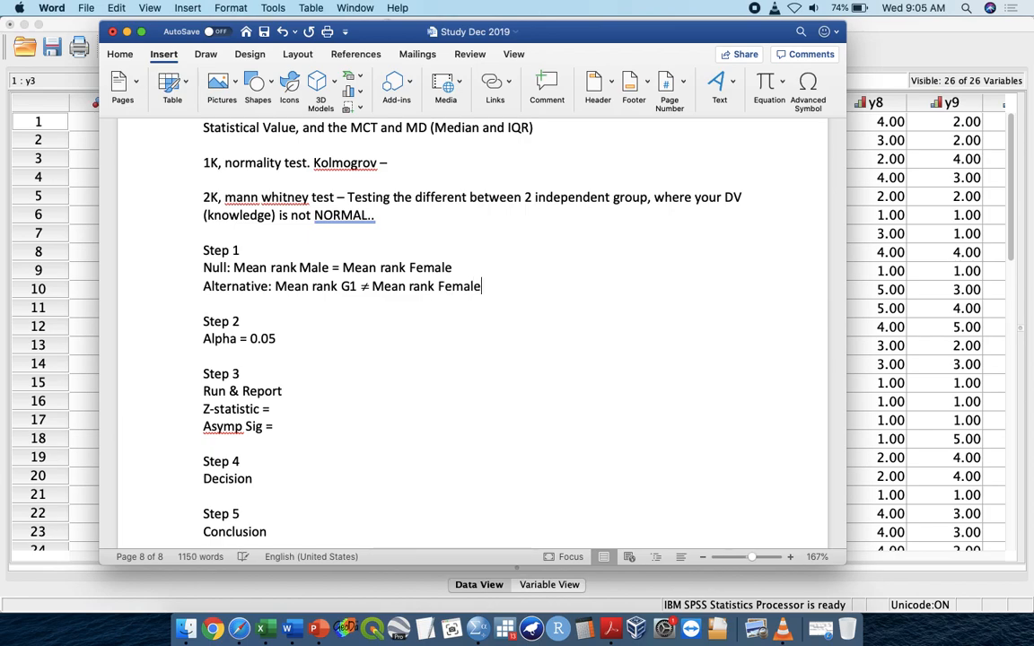
left_click(360, 286)
key("BackSpace")
key("BackSpace")
type("Male")
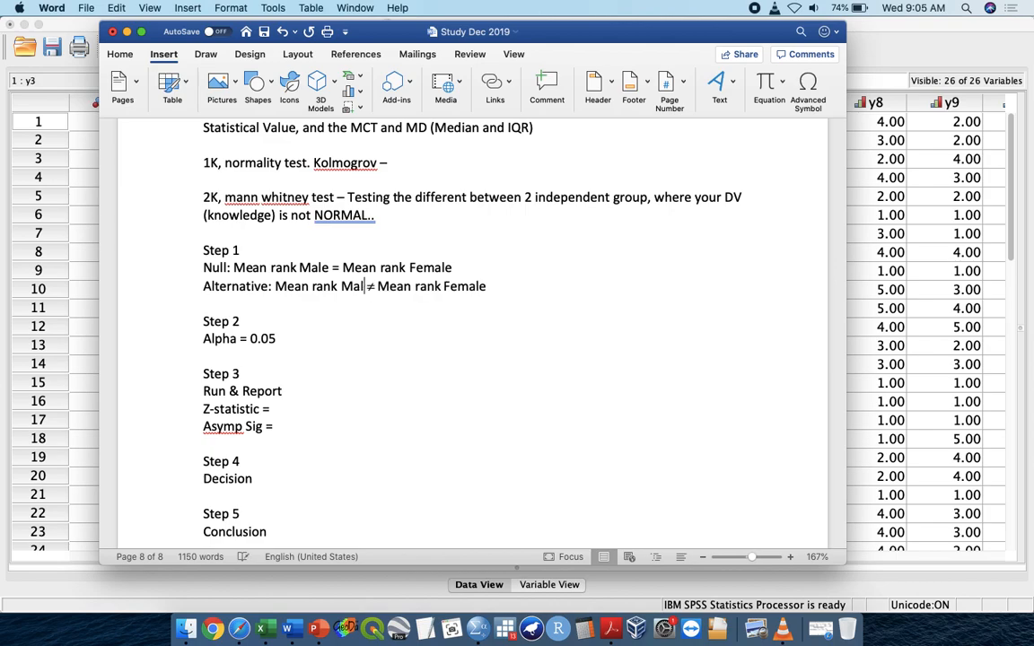
- Above Step 1, add "Objective: what is the differences knowledge CPR between male and female (DV = knowledge not normally tabulated)"
key("Return")
key("Return")
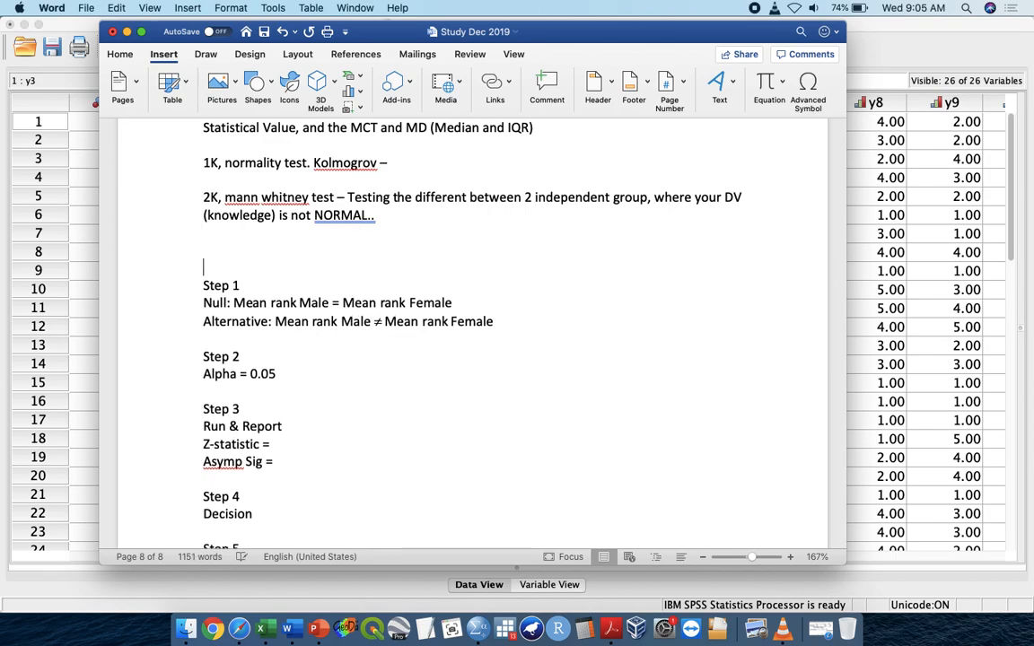
type("Objective")
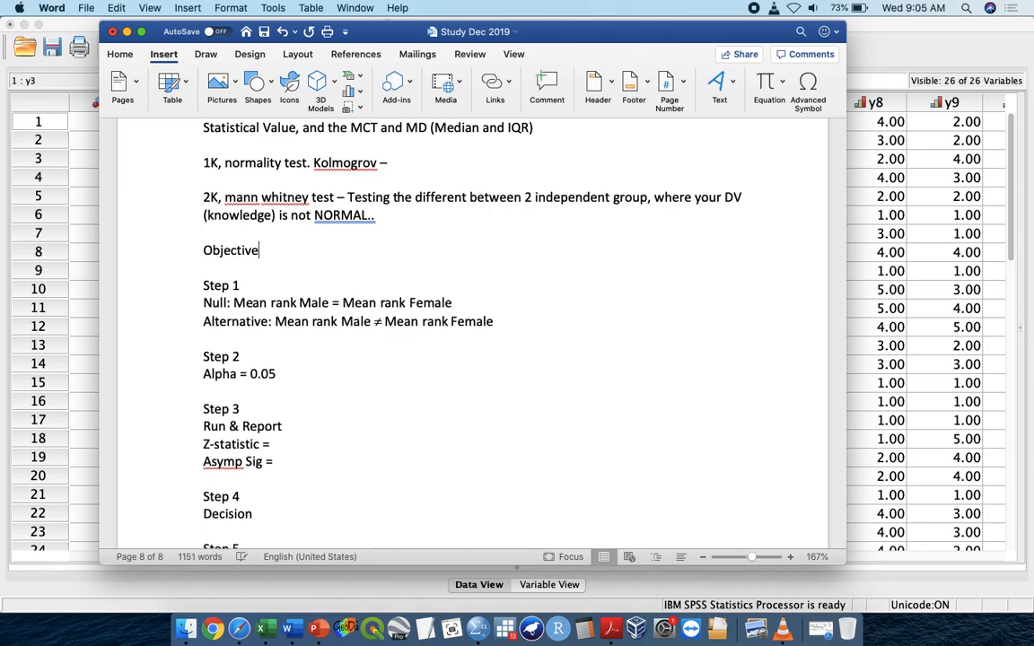
type(": ")
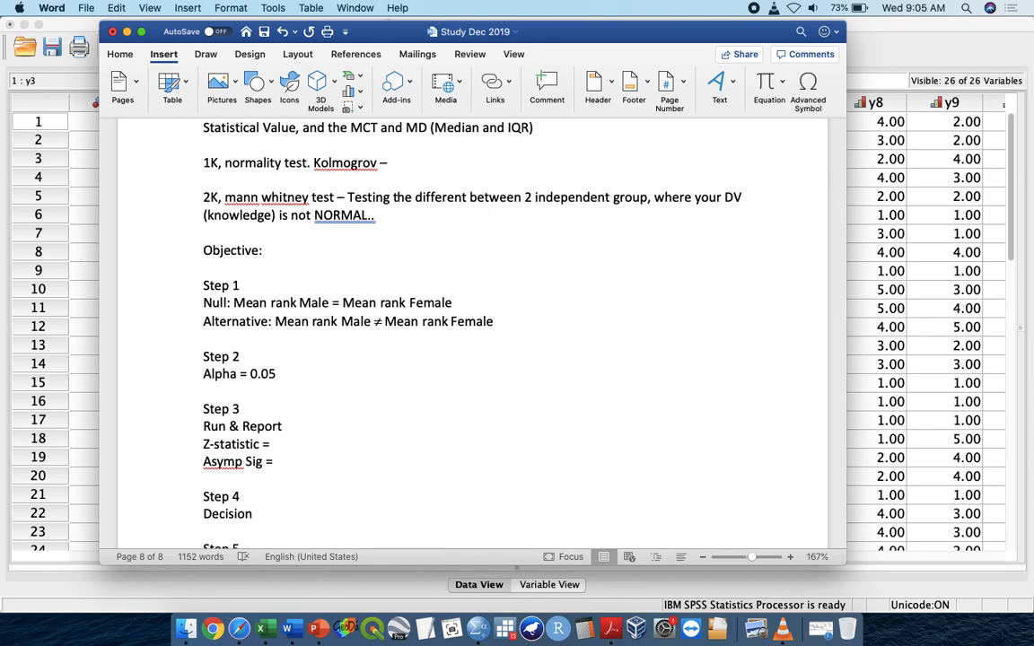
type("what is the differentce")
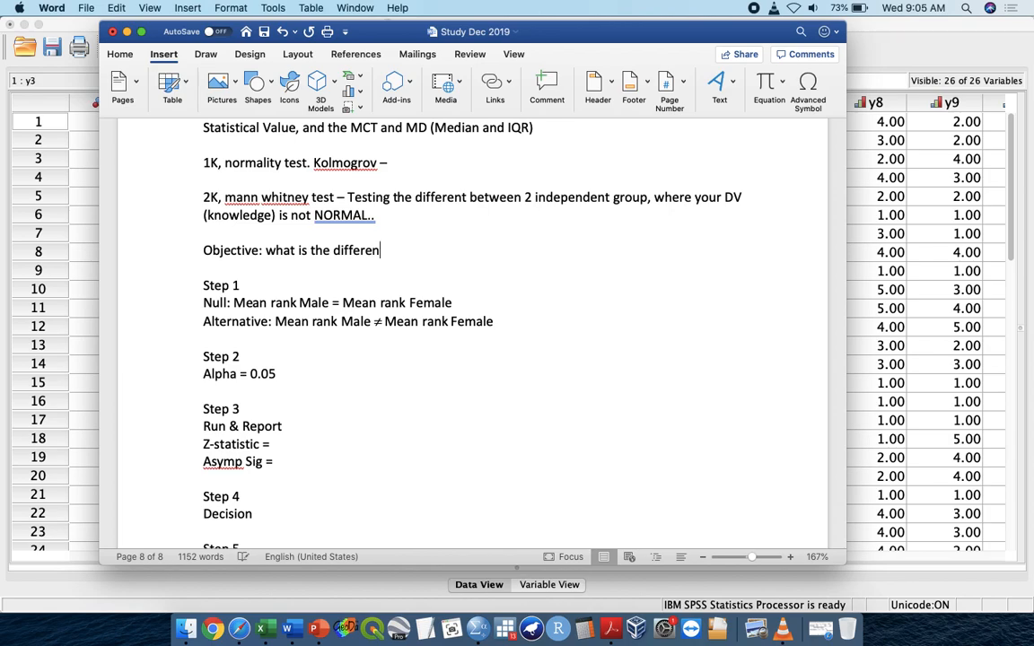
key("BackSpace")
key("BackSpace")
key("BackSpace")
type("ces knowledge CPR between ")
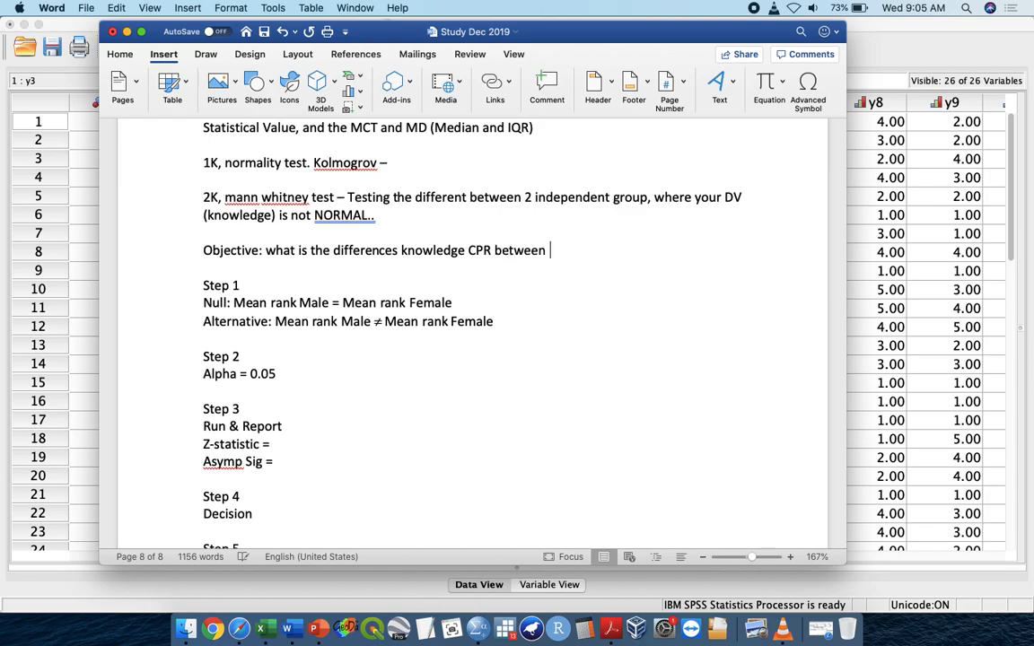
type("male and female (DV = knowledge not normally")
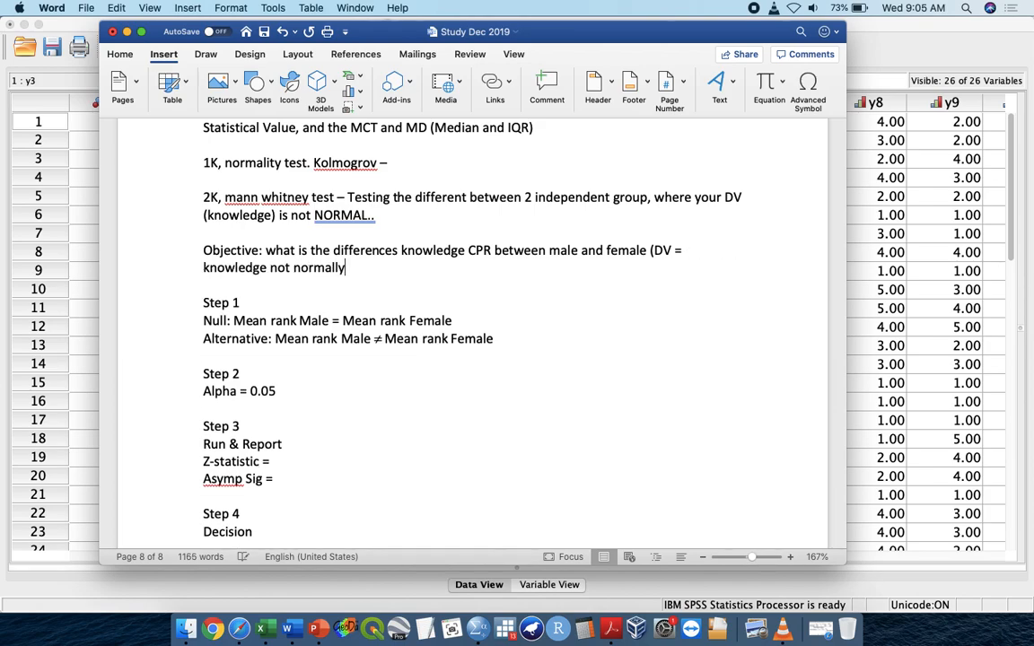
type(" tabulated)")
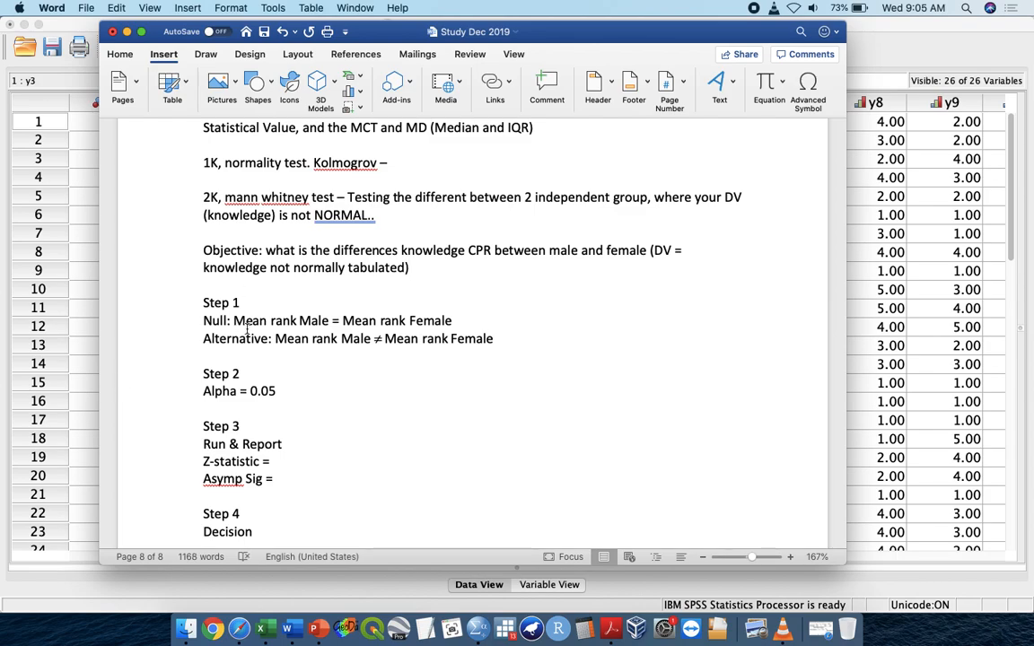
- Switch to the Data CPR.sav data editor, reopen the legacy two-independent-samples nonparametric test dialog and enlarge it
scroll(232, 395, "down", 3)
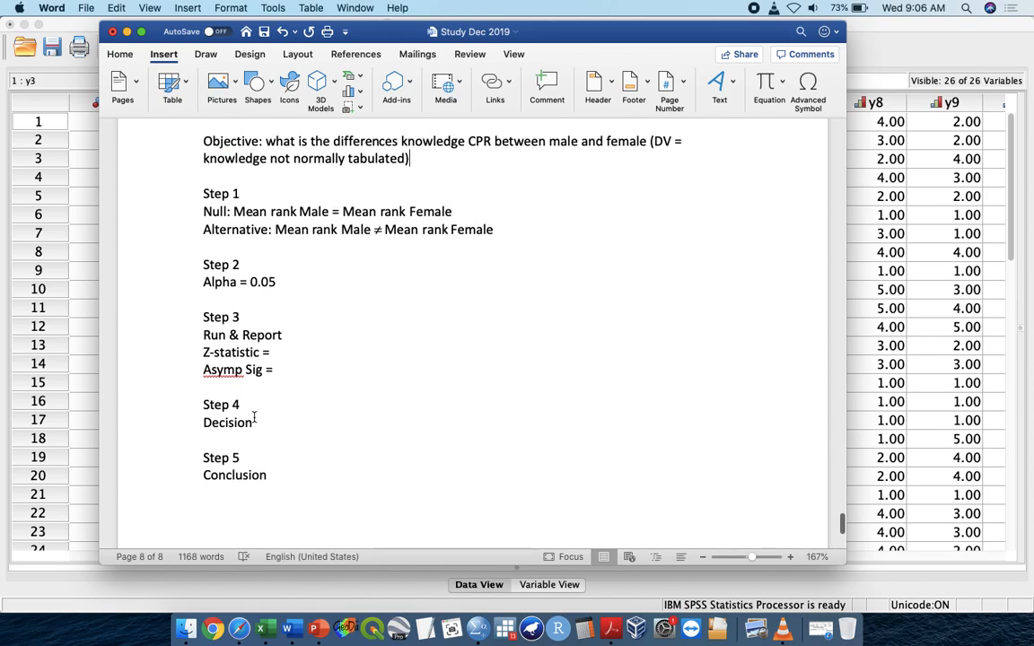
key("ctrl+Up")
left_click(654, 425)
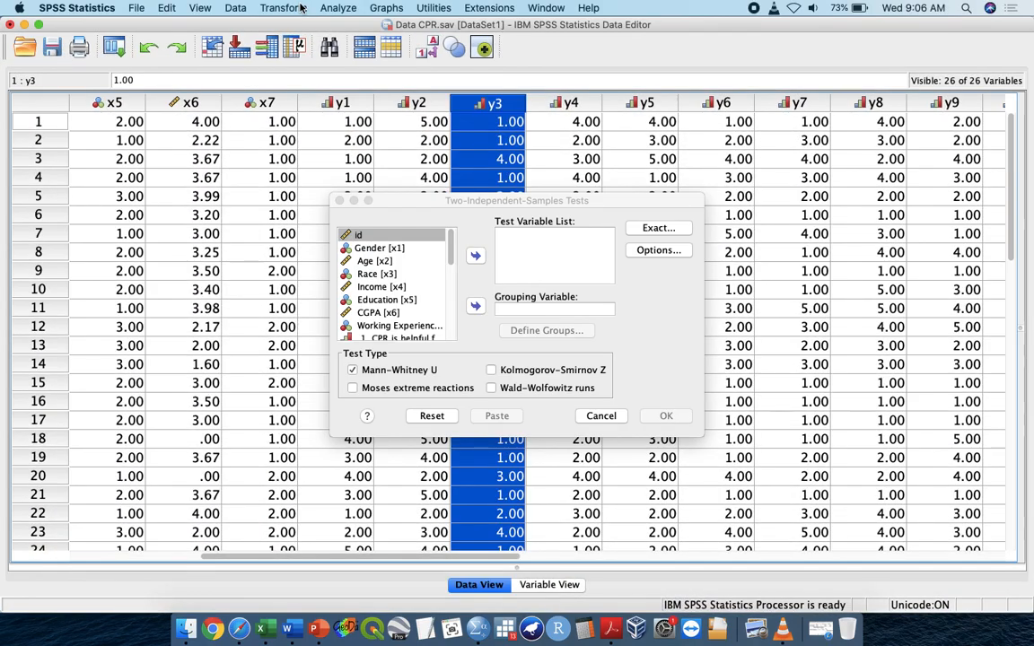
left_click(594, 416)
left_click(325, 10)
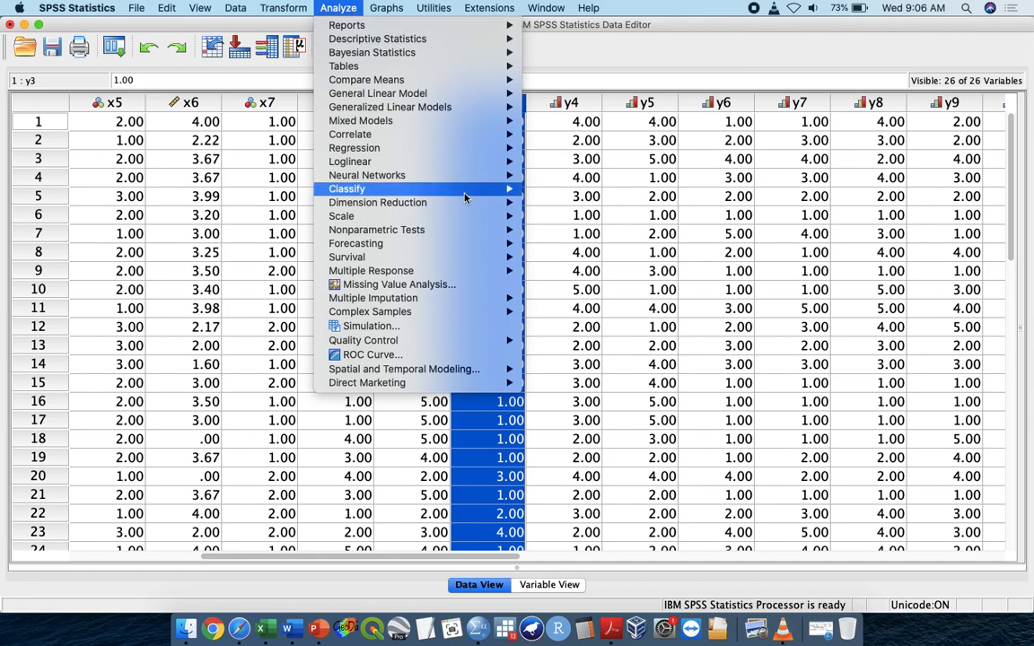
mouse_move(508, 230)
mouse_move(574, 275)
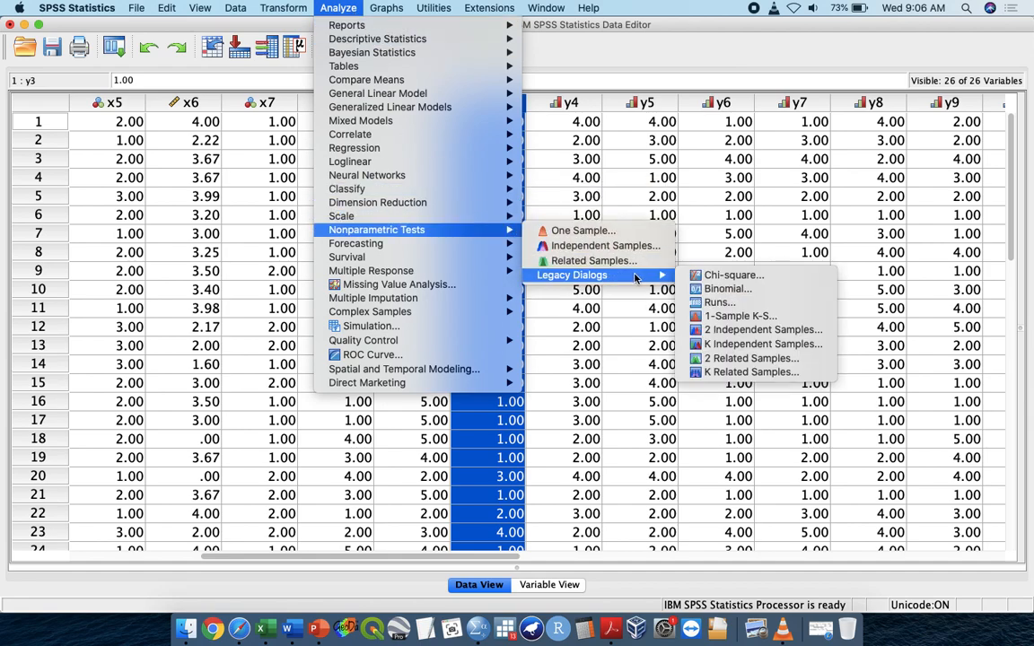
left_click(725, 329)
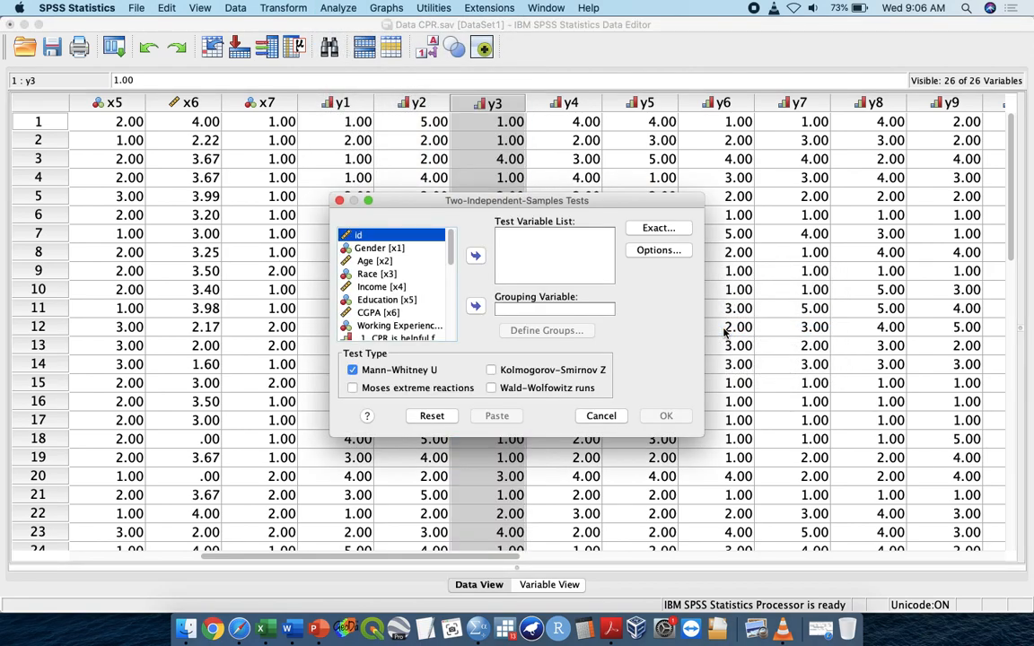
left_click_drag(702, 436, 981, 521)
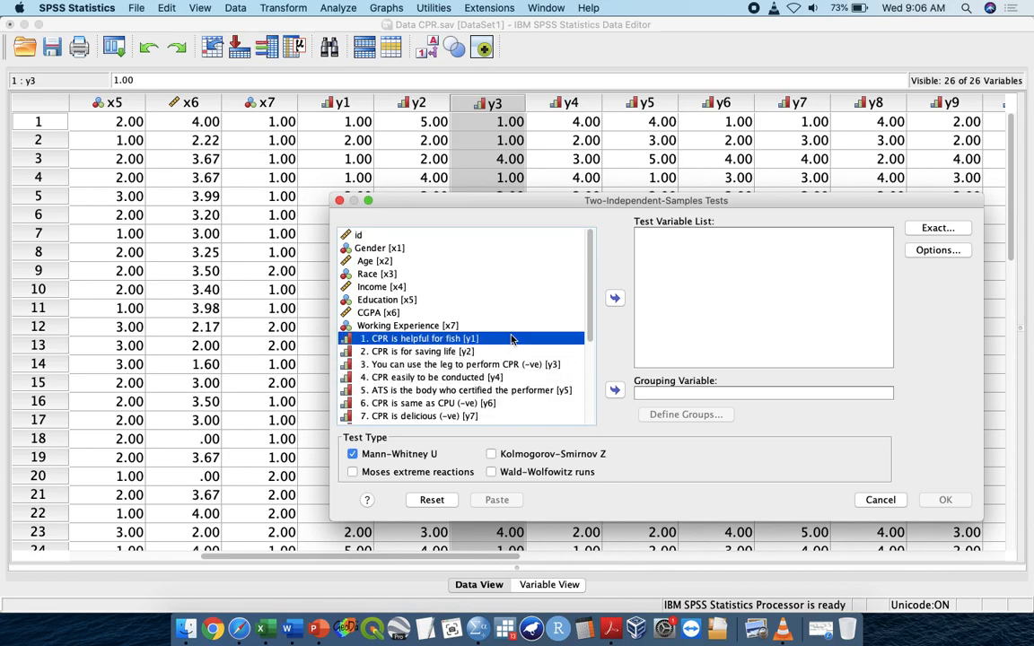
- Assign y.total as the test variable and Gender [x1] as the grouping variable
scroll(502, 349, "down", 5)
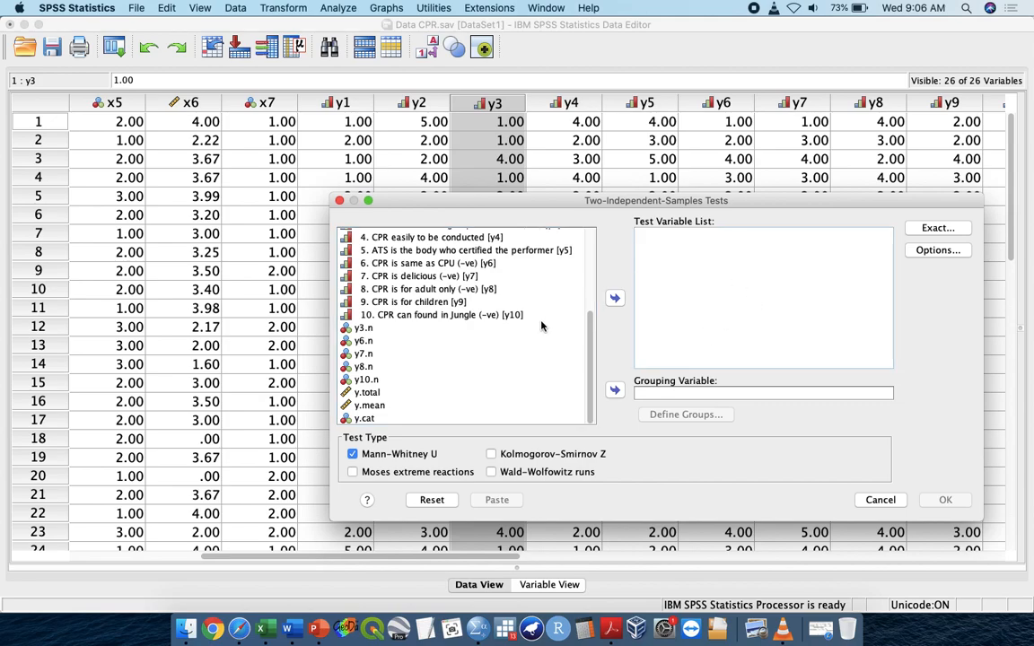
left_click(409, 392)
left_click(615, 298)
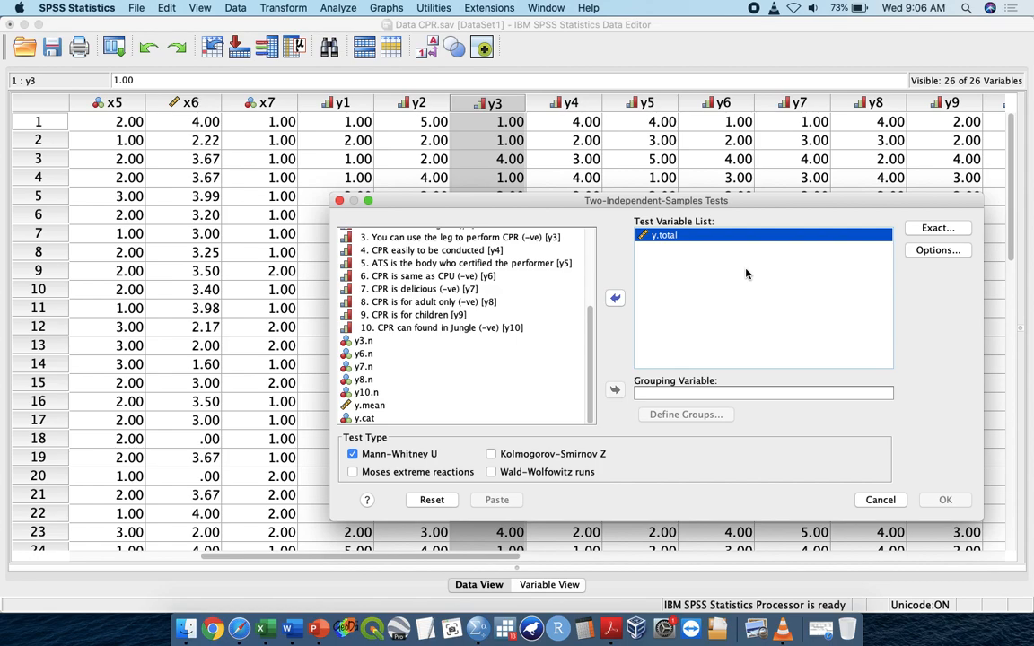
left_click(652, 394)
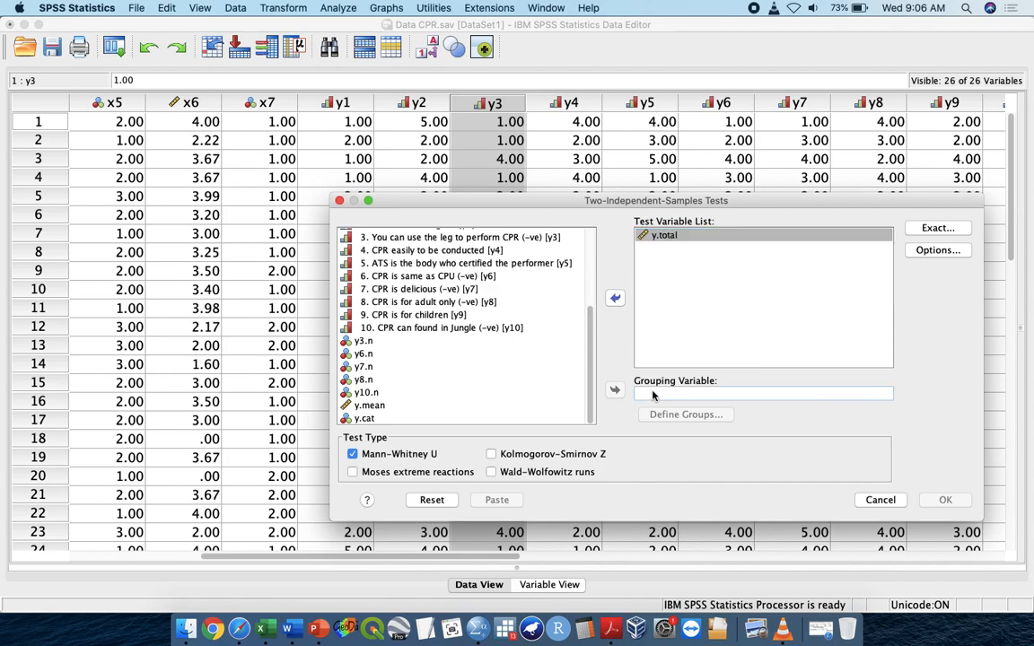
scroll(448, 309, "up", 5)
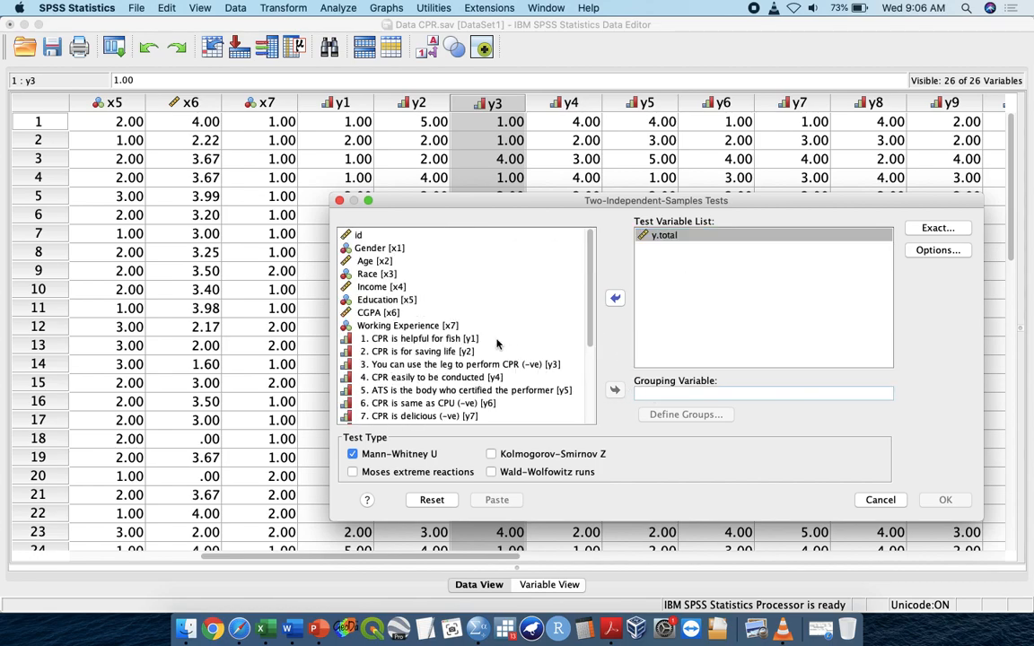
left_click(450, 249)
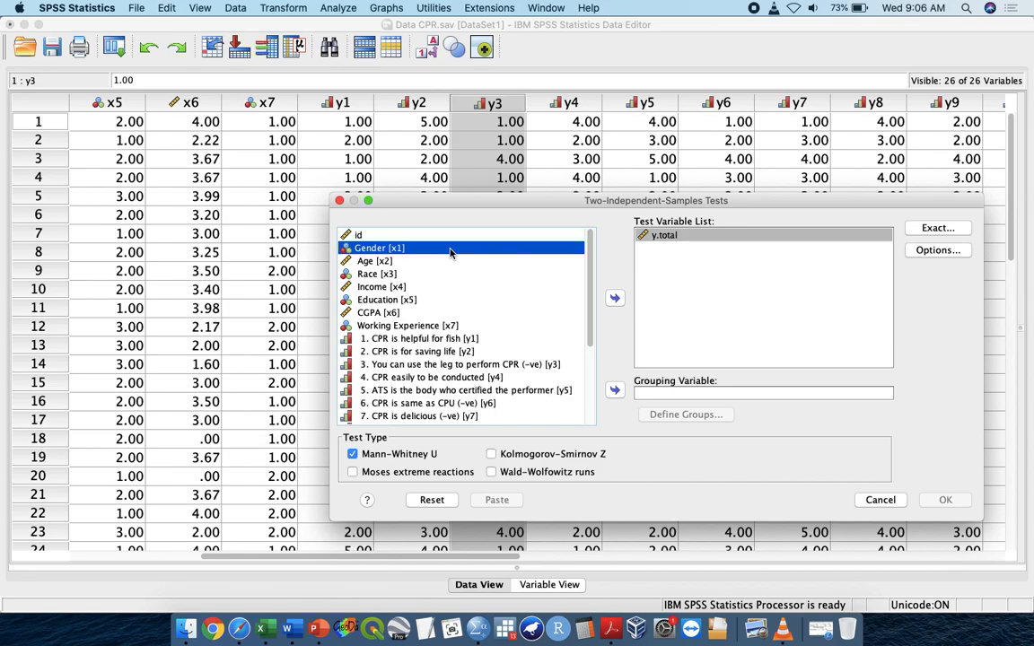
left_click(615, 390)
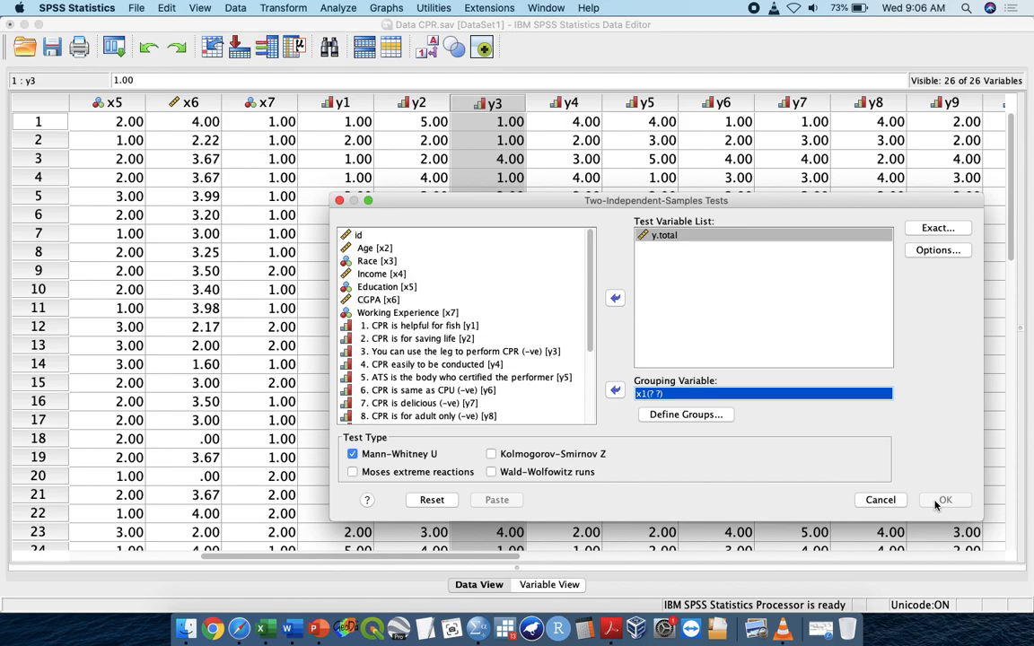
- Define the gender groups as 1 and 2 and paste the Mann-Whitney U test as command syntax
left_click(664, 414)
type("1")
left_click(616, 360)
type("2")
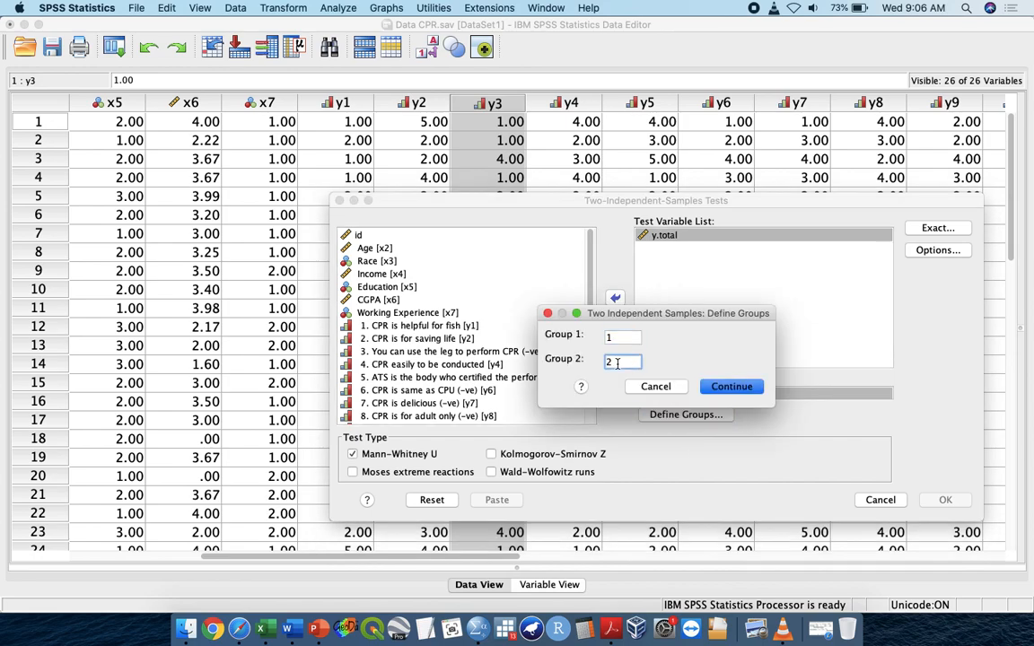
left_click(729, 387)
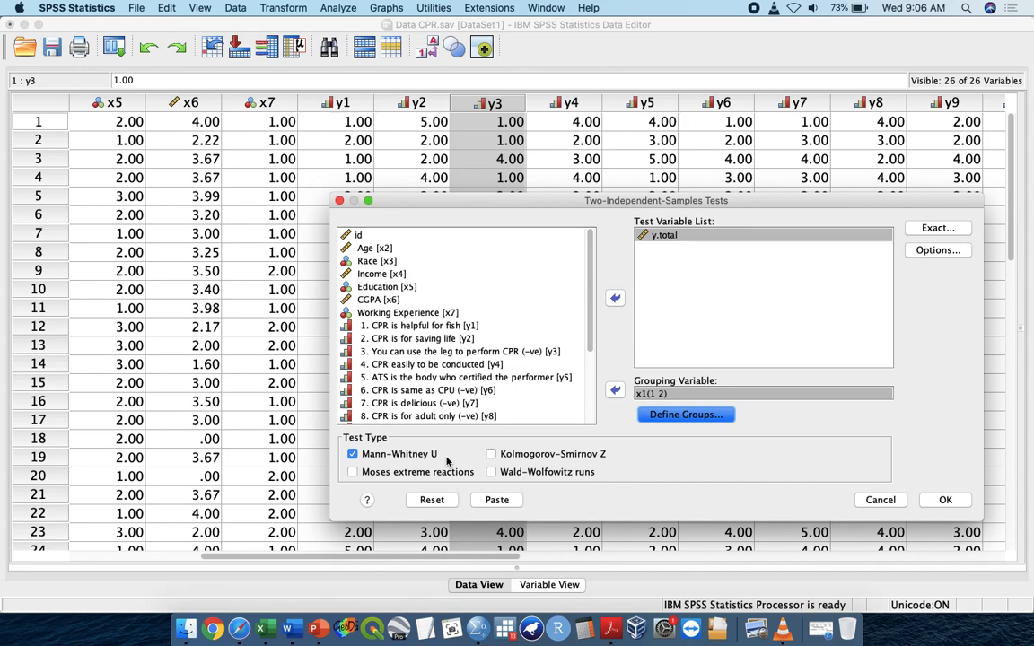
left_click(490, 504)
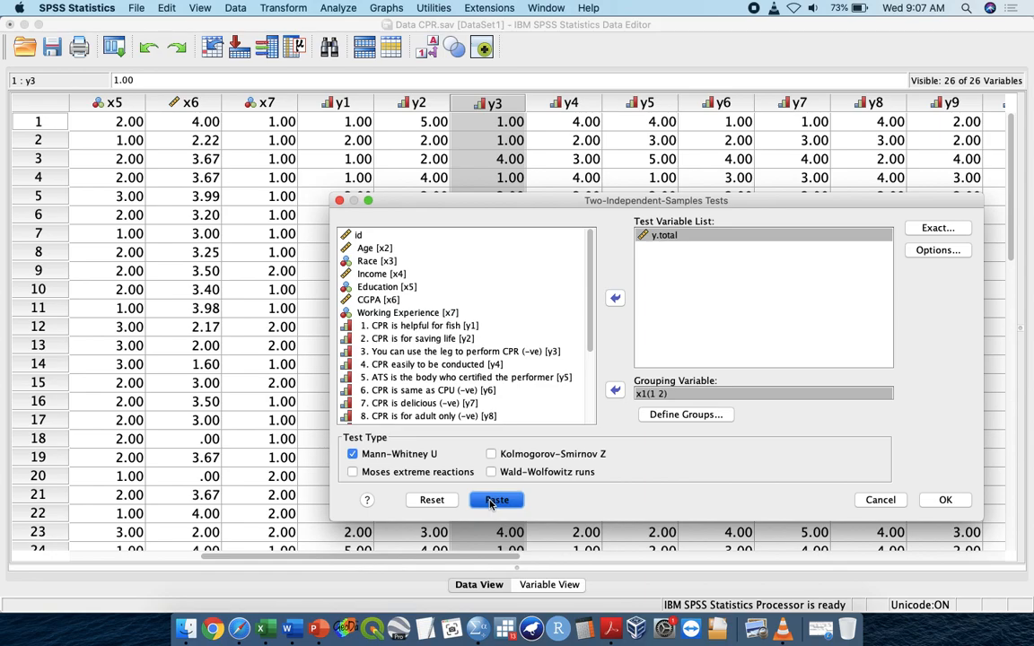
- In the SPSS Dec 2019.sps syntax file, add the heading "Mann Whitney" between the NON PARAMETRIC line and the pasted test commands
key("ctrl+Up")
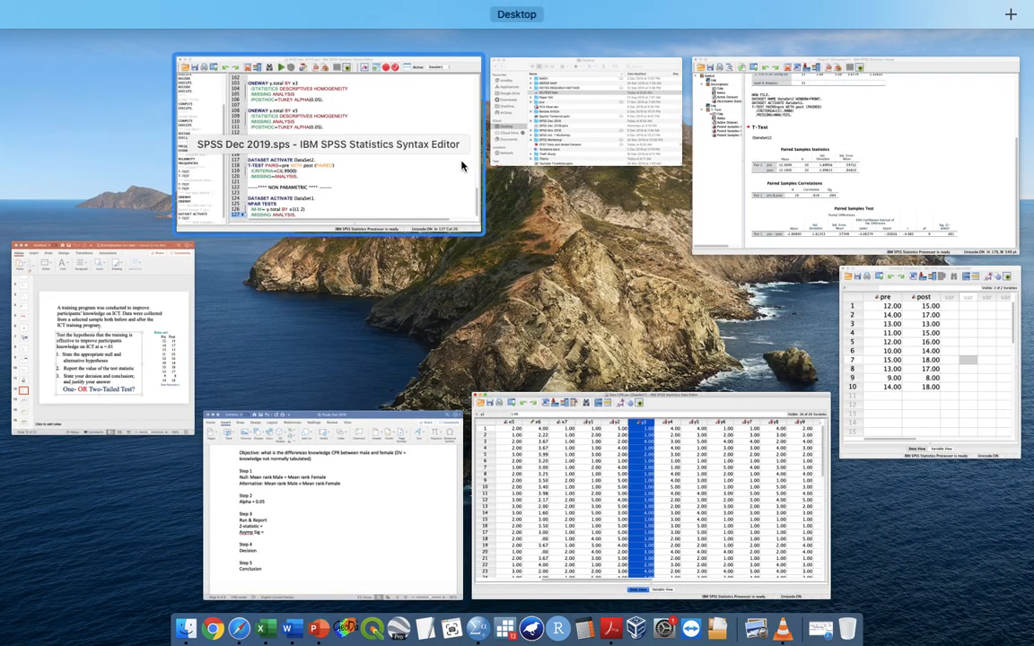
left_click(473, 162)
left_click(437, 415)
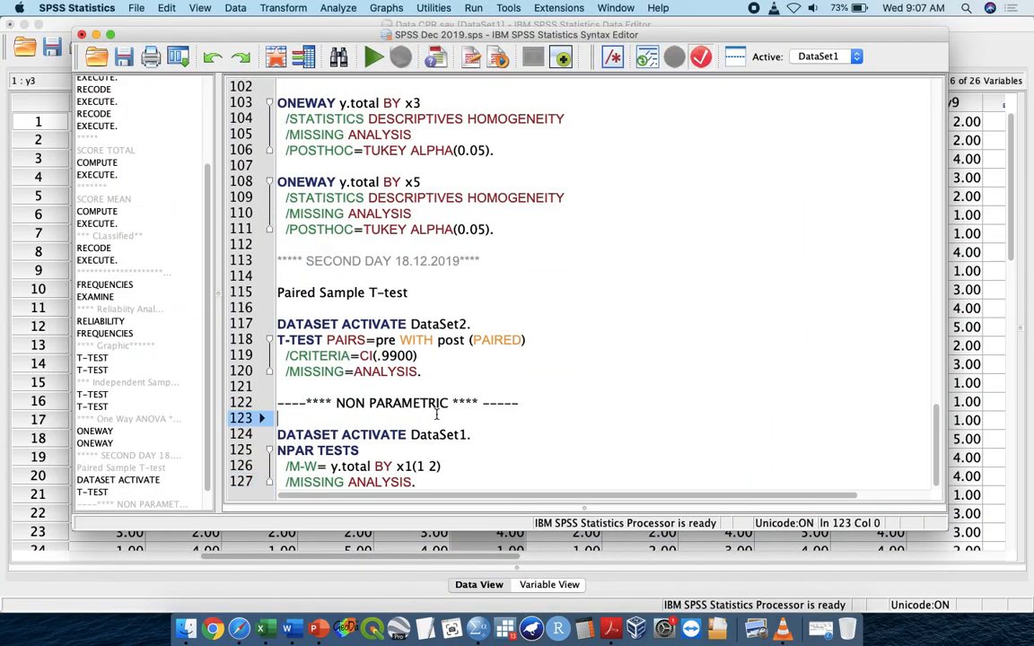
key("Return")
key("Return")
key("Up")
type("Mann Whitney")
- Run the pasted syntax block from DATASET ACTIVATE DataSet1 through the NPAR TESTS command
scroll(440, 443, "down", 2)
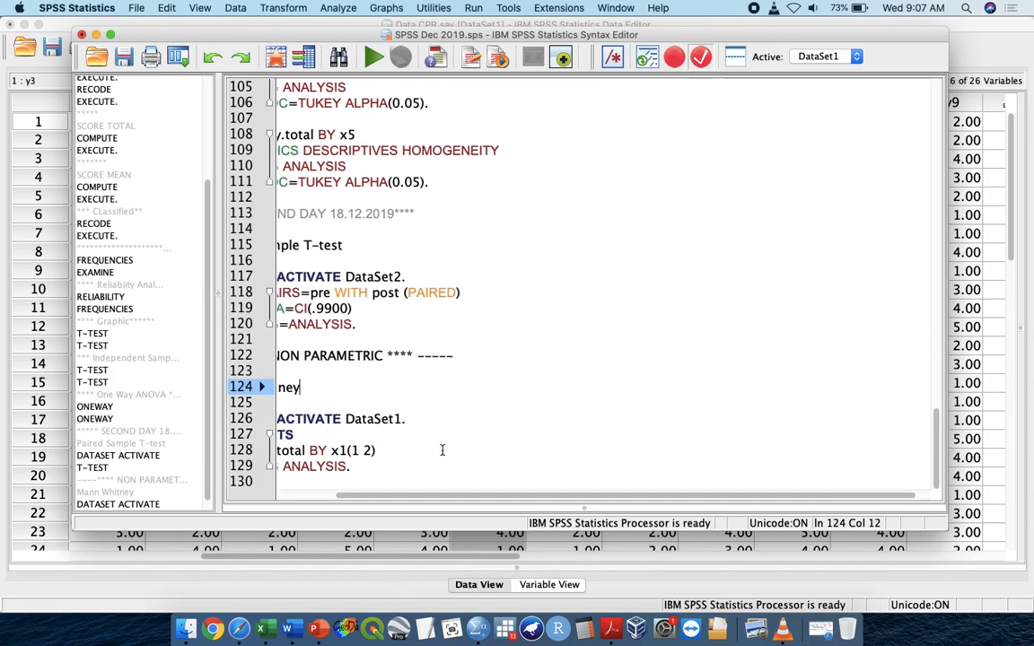
scroll(468, 454, "up", 1)
scroll(469, 454, "left", 2)
scroll(468, 456, "right", 2)
scroll(468, 456, "down", 1)
scroll(489, 488, "left", 2)
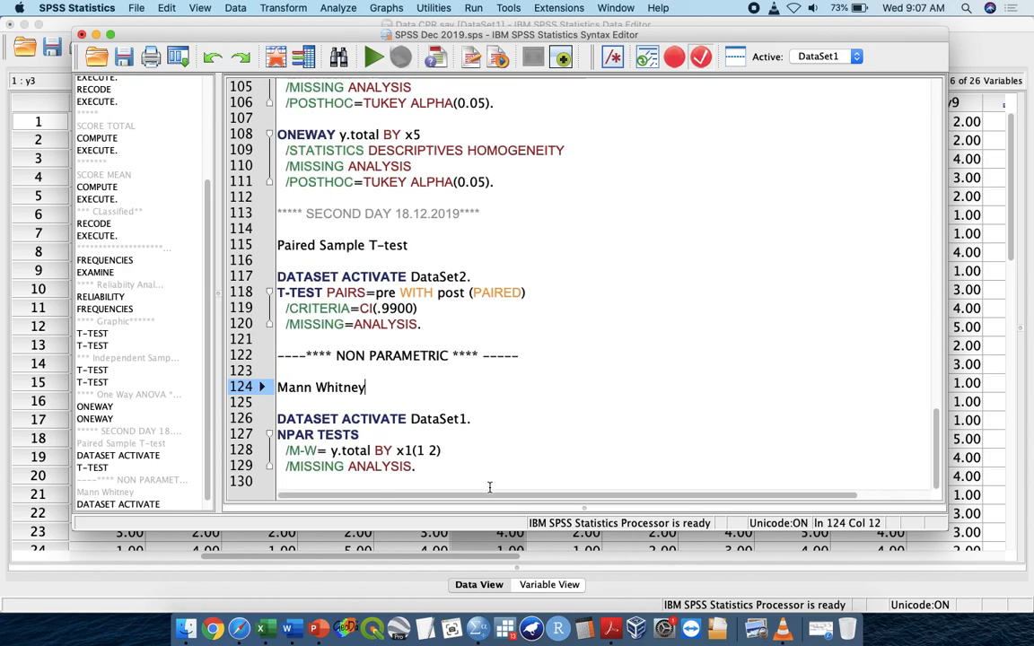
scroll(489, 487, "up", 1)
scroll(489, 487, "right", 2)
scroll(413, 470, "left", 2)
scroll(413, 470, "down", 1)
left_click_drag(412, 471, 277, 420)
key("super+r")
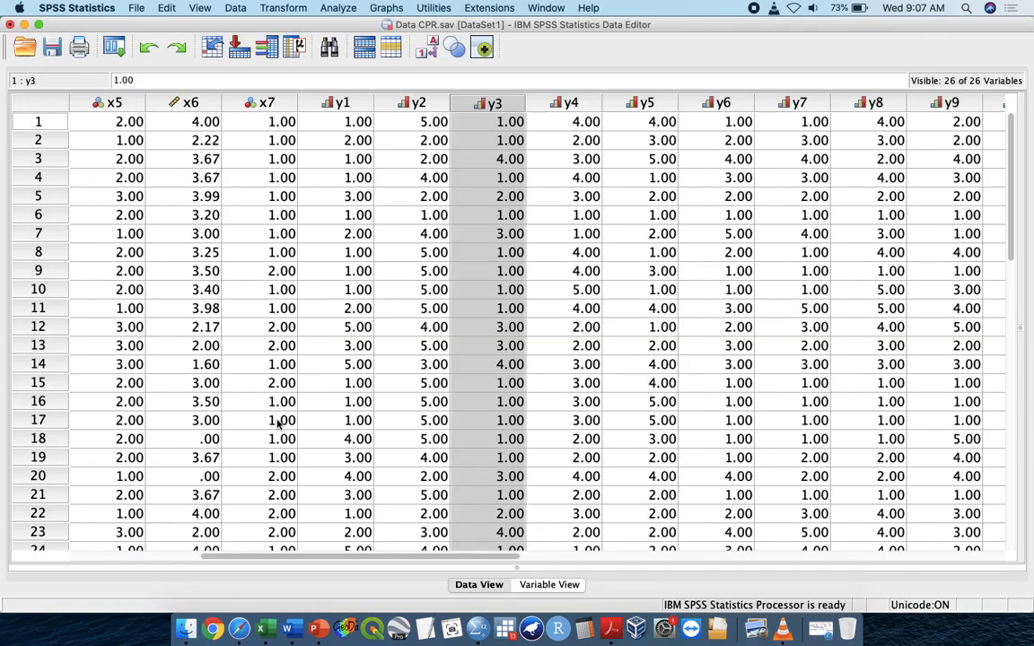
- Bring up the SPSS output viewer and examine the Ranks and Test Statistics tables of the Mann-Whitney test
key("ctrl+Up")
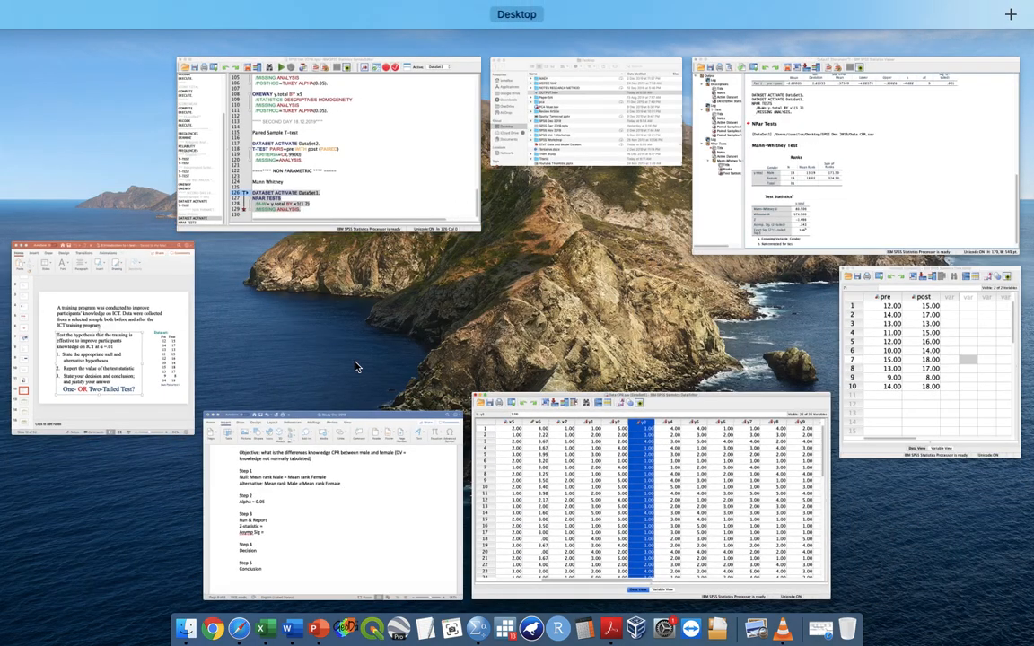
left_click(911, 224)
scroll(591, 392, "down", 1)
left_click(284, 303)
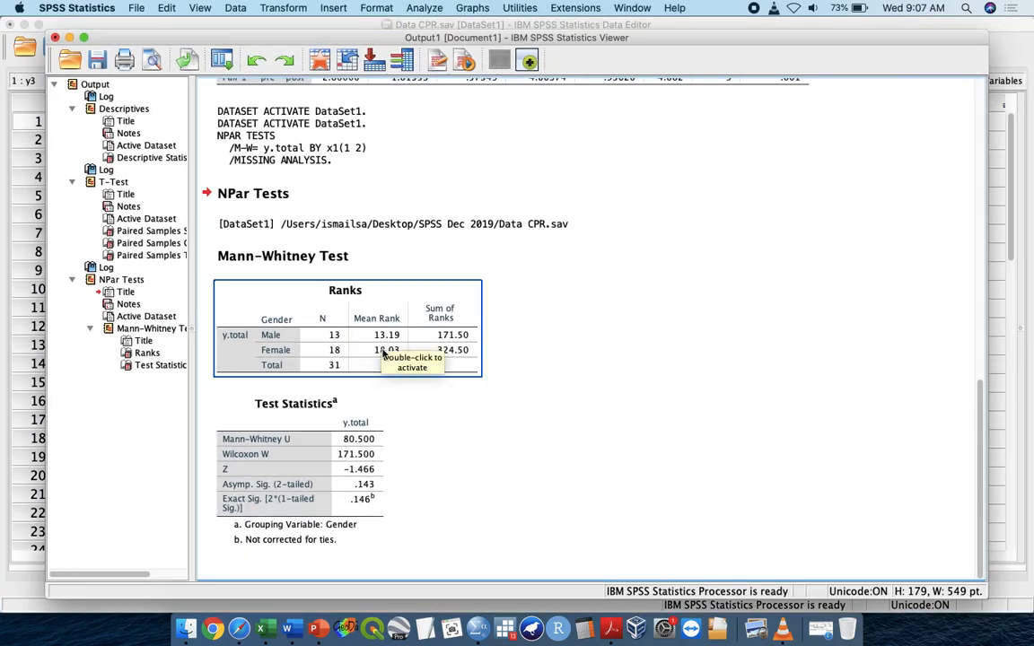
left_click(322, 408)
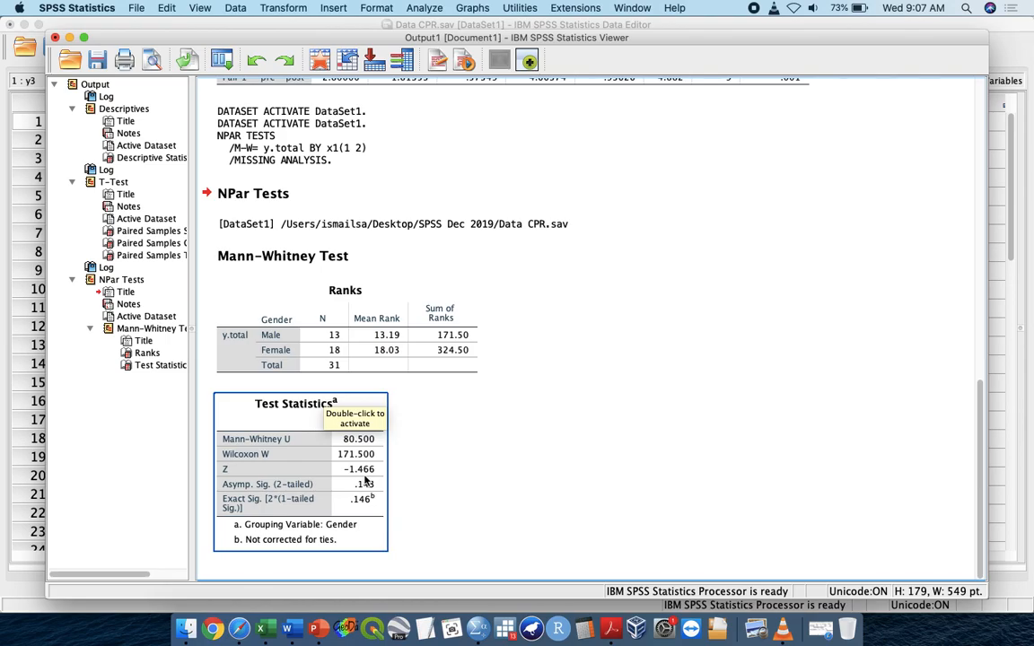
- Switch to the Word study document and enter "- 1.466" as the Z-statistic under Step 3
key("ctrl+Up")
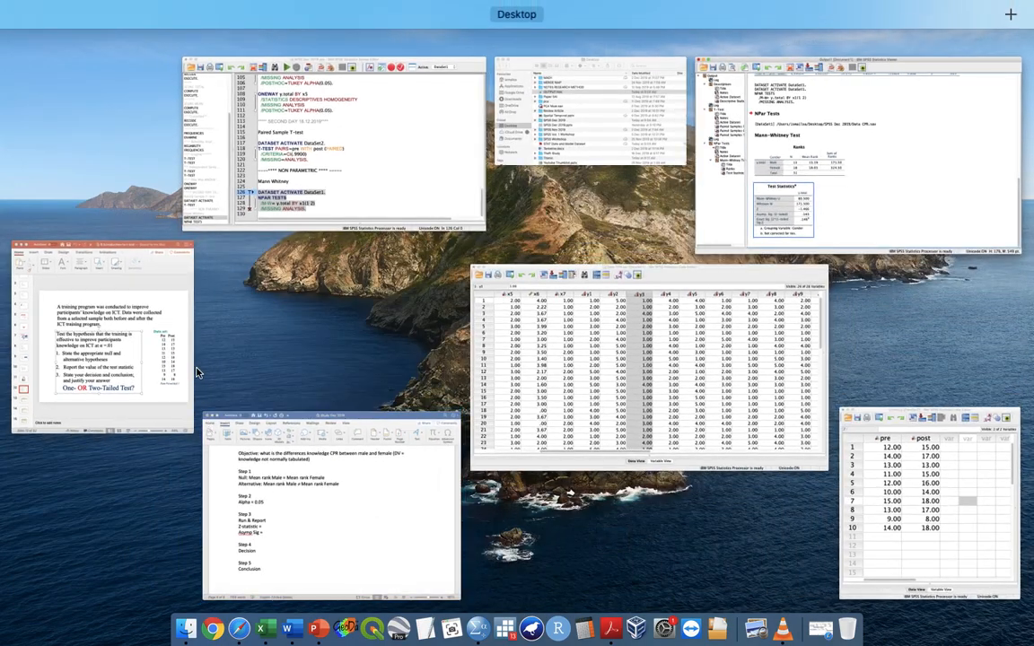
left_click(327, 558)
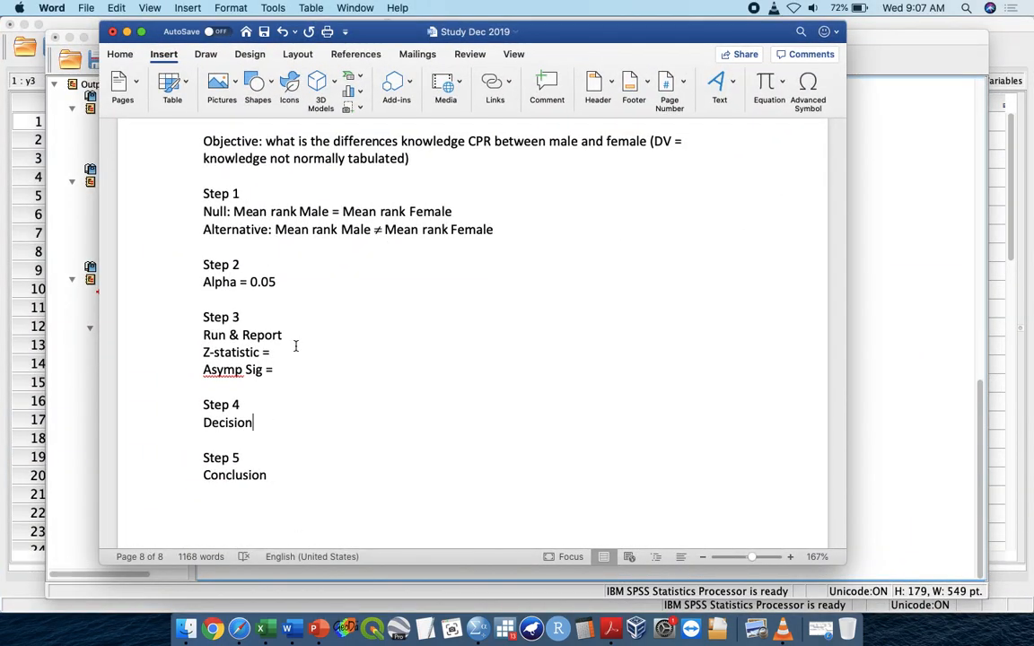
type("- 1.466")
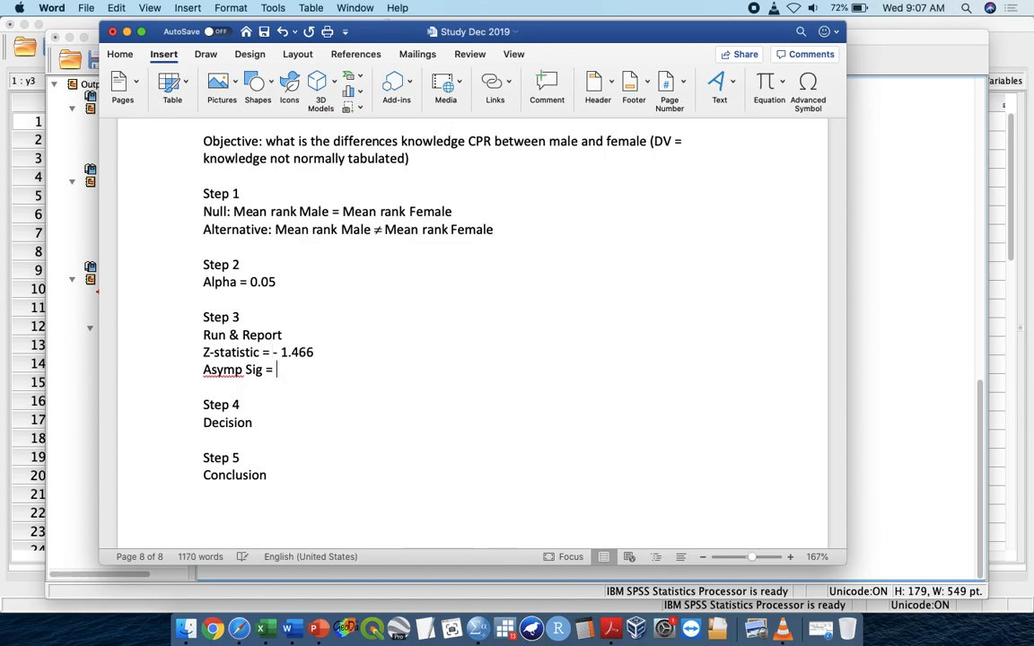
- Look up the two-tailed asymptotic significance in the SPSS output and enter 0.143 as Asymp Sig in the Word document
key("ctrl+Up")
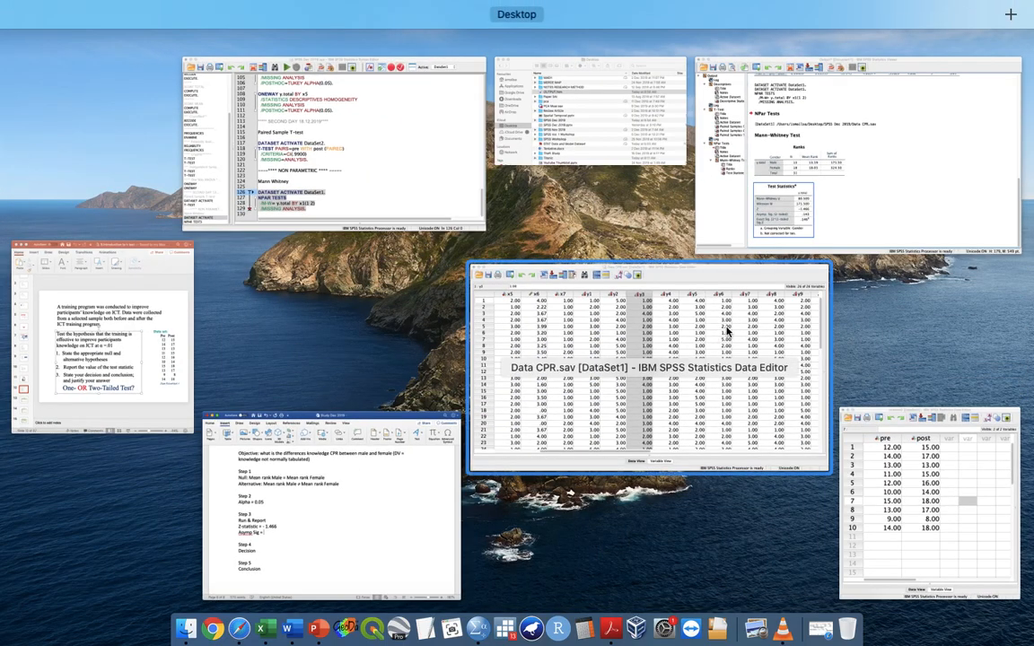
left_click(842, 190)
left_click(367, 492)
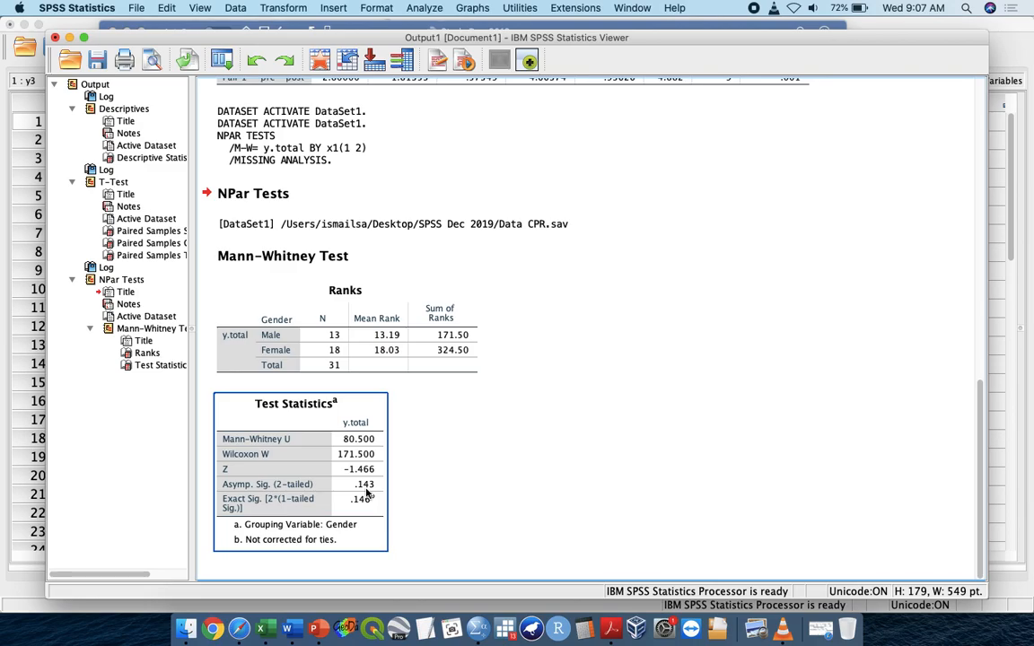
key("ctrl+Up")
left_click(278, 385)
left_click(292, 369)
type("0.143")
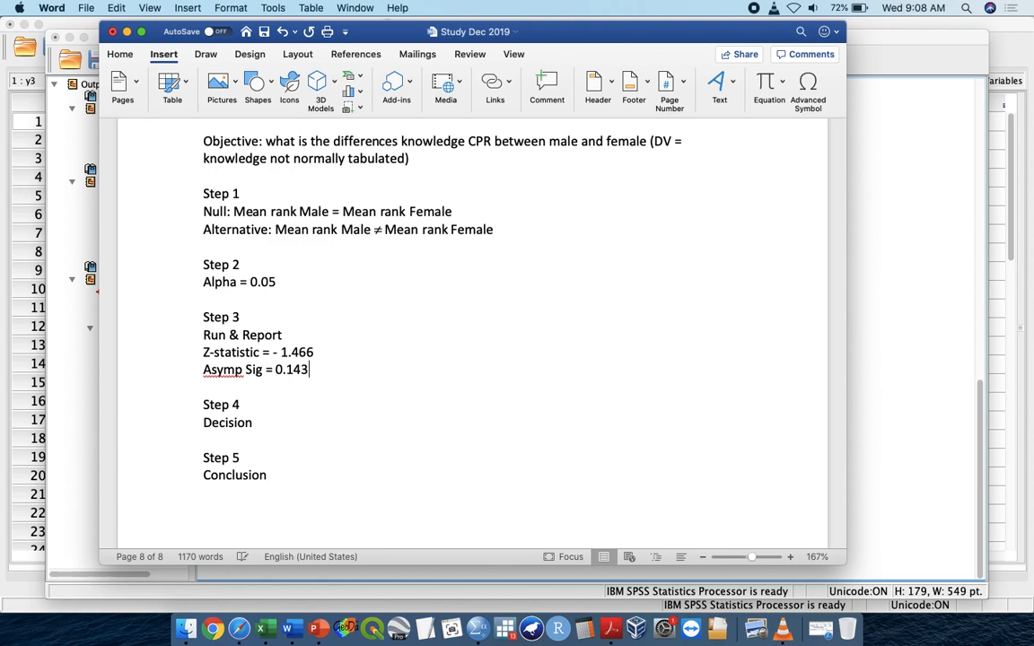
- Under Decision in Step 4, add the lines "P<alpha = REJECT" and "p> alpha = FAIL TO REJECT"
left_click(282, 419)
key("Return")
type("P<alpha = REJECT")
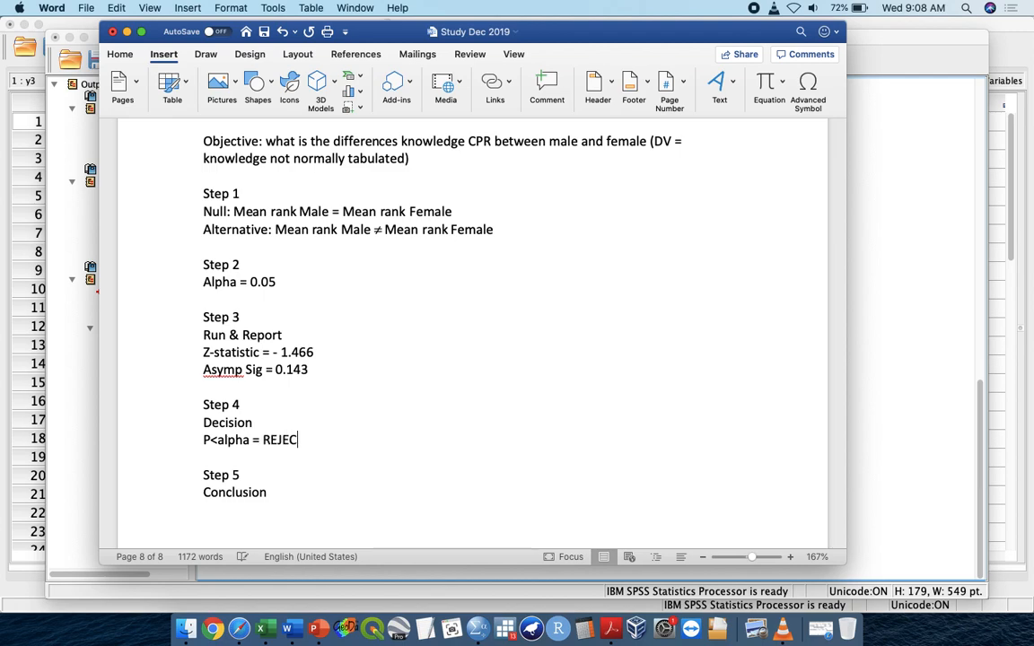
key("Return")
type("p> alpha")
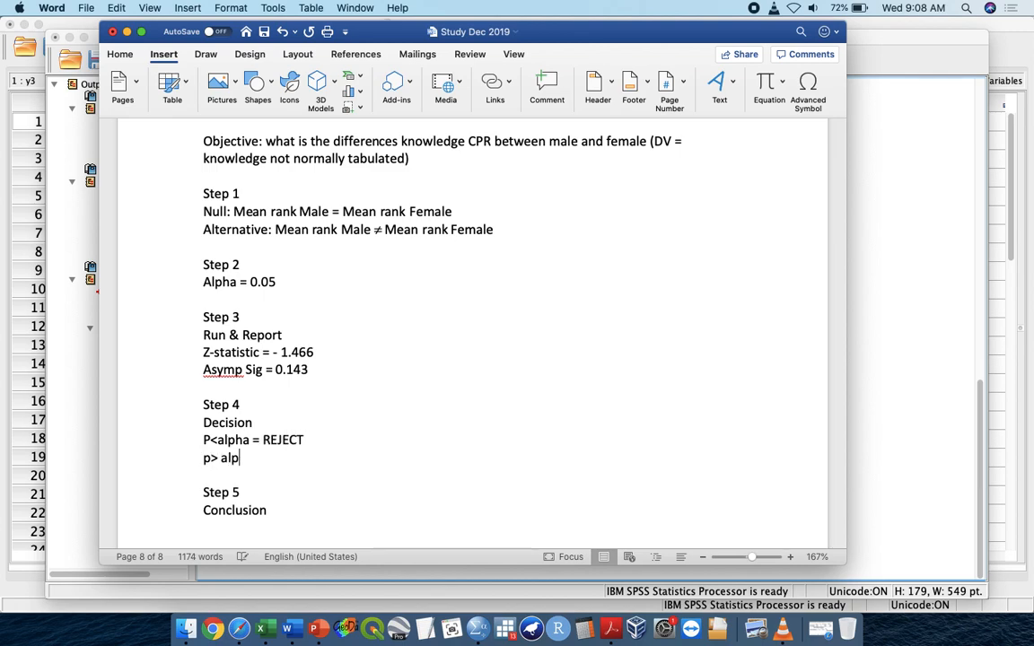
key("BackSpace")
key("BackSpace")
type("= FAIL TO REJECT")
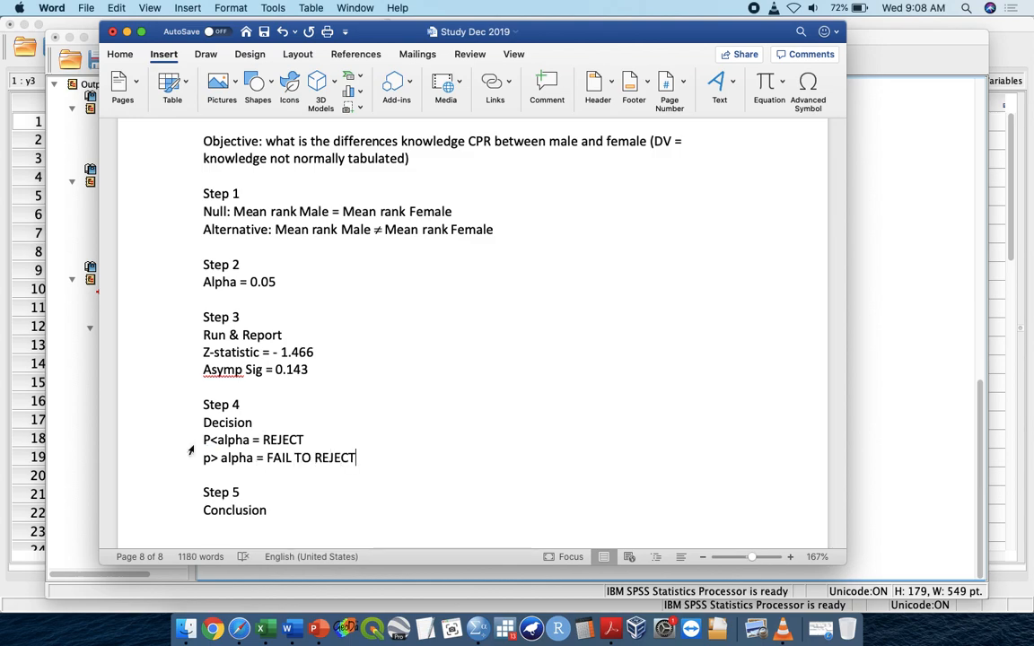
- Highlight the "p> alpha = FAIL TO REJECT" line under Decision in Step 4 in yellow
left_click(173, 385)
left_click(174, 374)
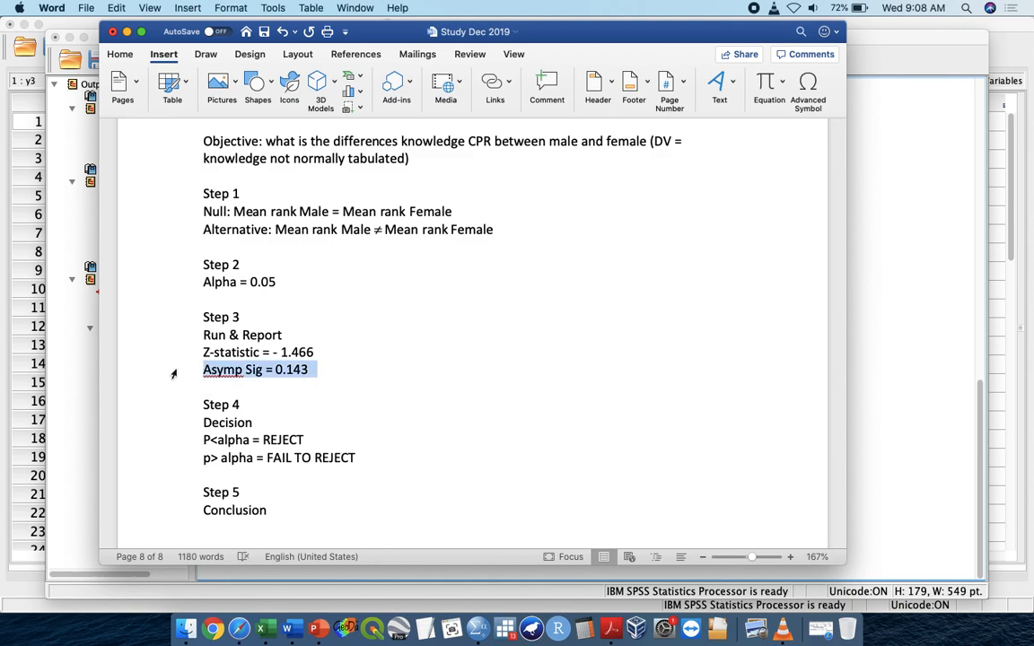
left_click(166, 459)
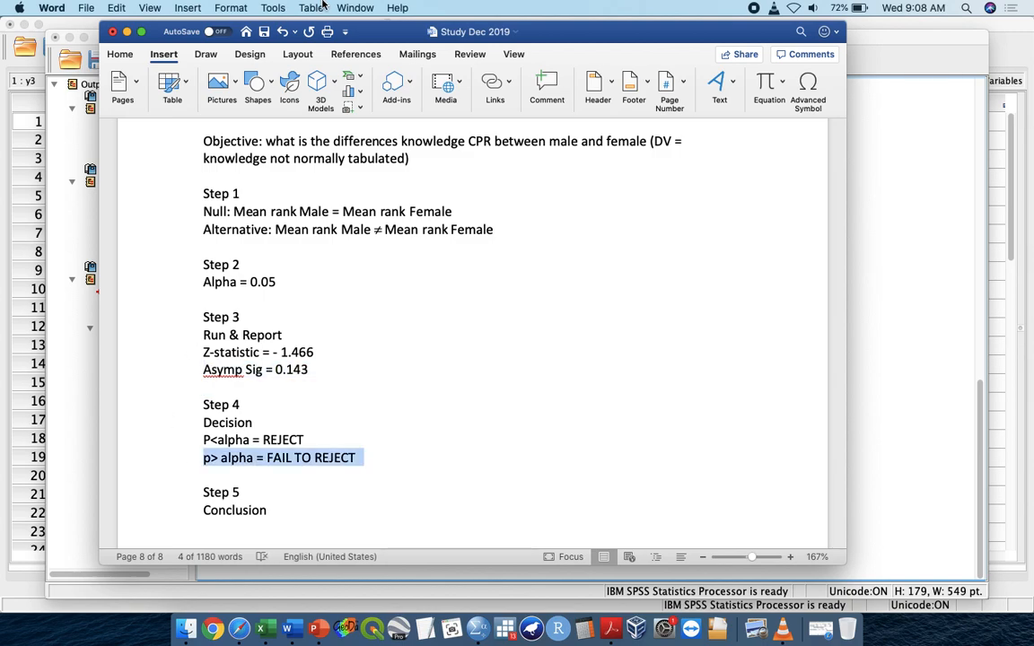
left_click(120, 54)
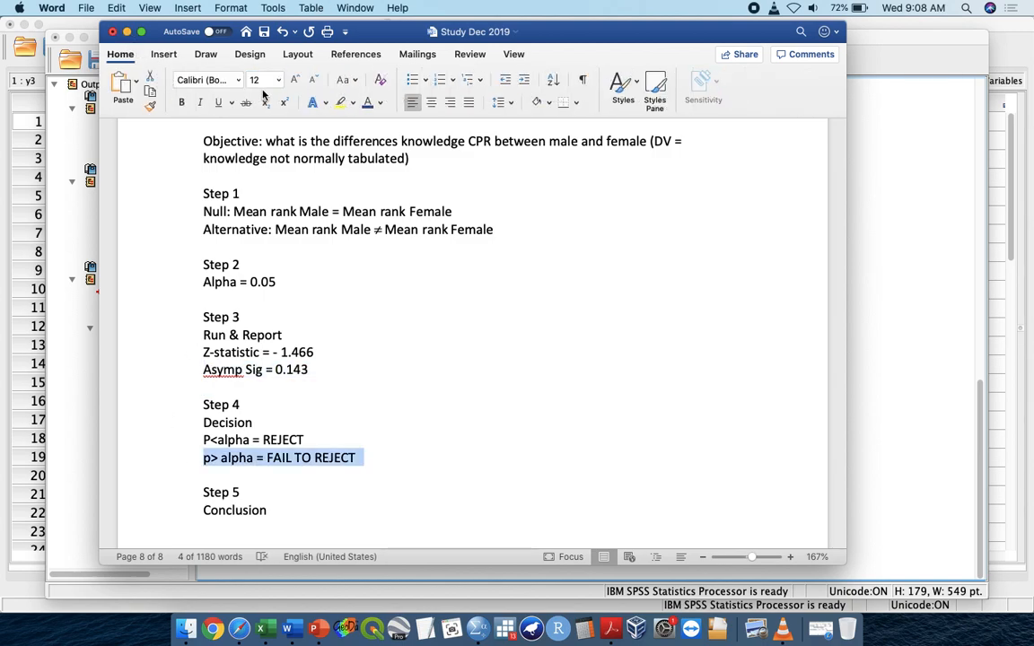
left_click(340, 102)
- Under Conclusion in Step 5, add separate lines for "REJECT =" and "FAIL TO REJECT"
left_click(287, 515)
key("Return")
type("REJECT =")
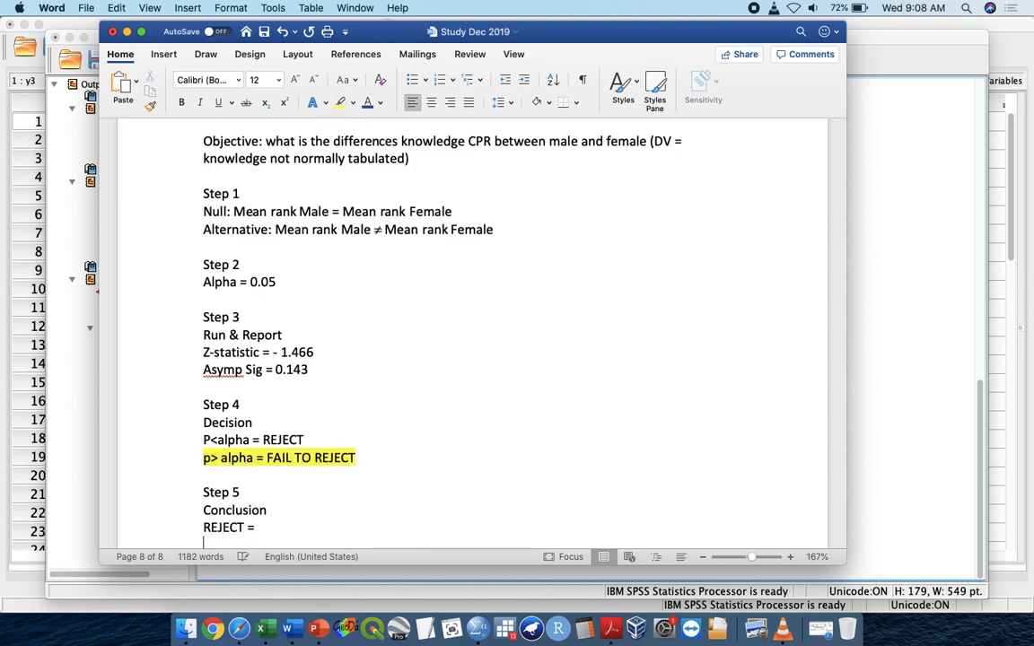
type("FAIL TO REJECT")
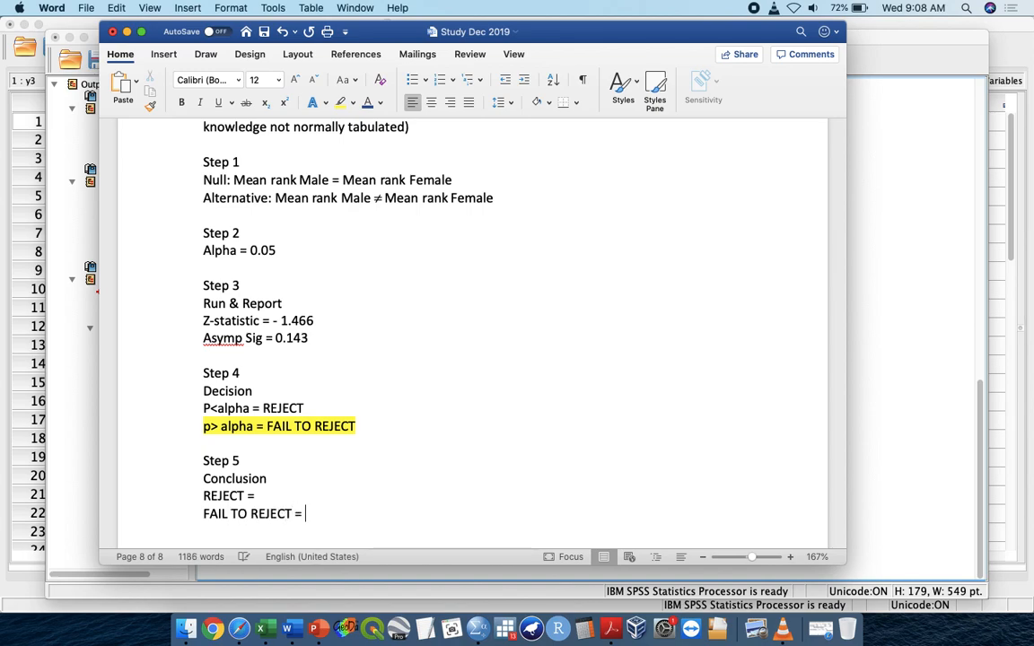
- Complete the FAIL TO REJECT line with "= There is no significant different of the value knowledge score between male and female"
type(" = There is no signif")
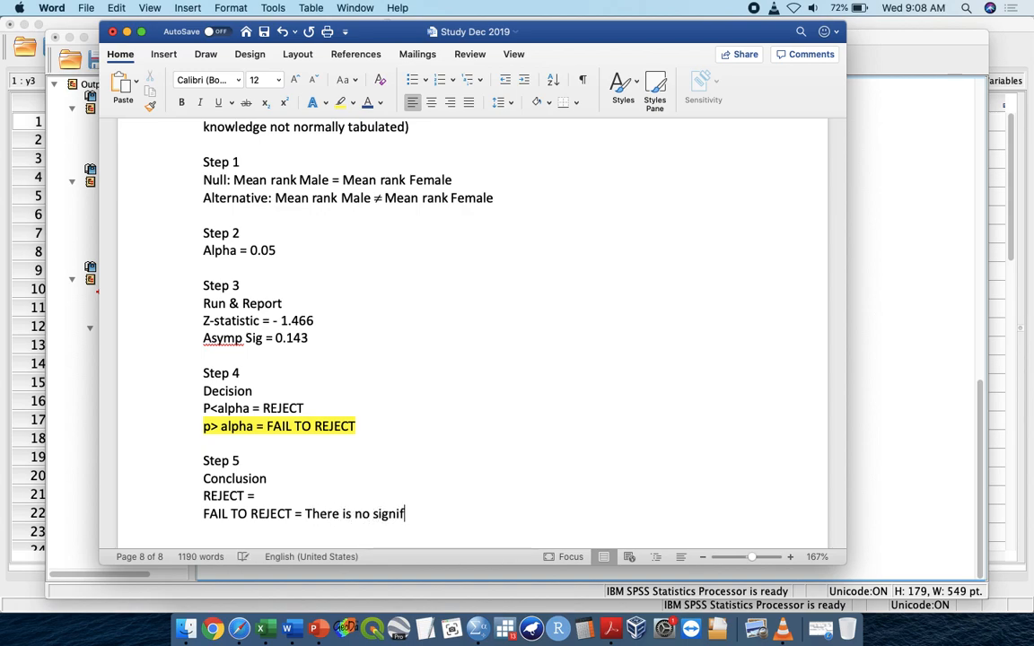
type("icant different o")
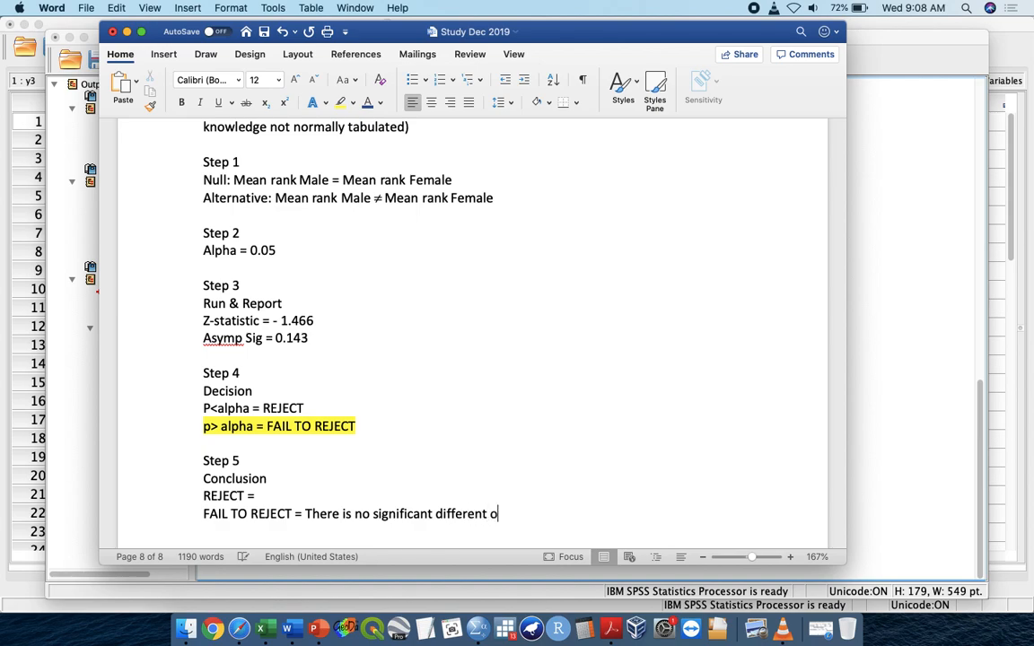
type("f theva")
key("BackSpace")
key("BackSpace")
type("value")
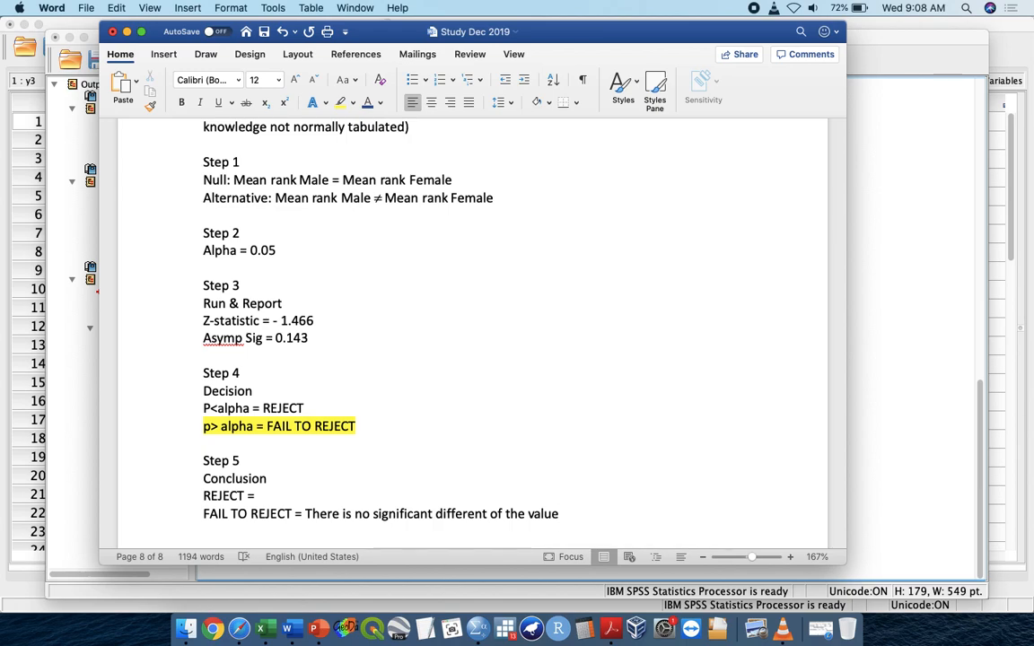
type("knoe")
key("BackSpace")
type("wledge")
type("ore ")
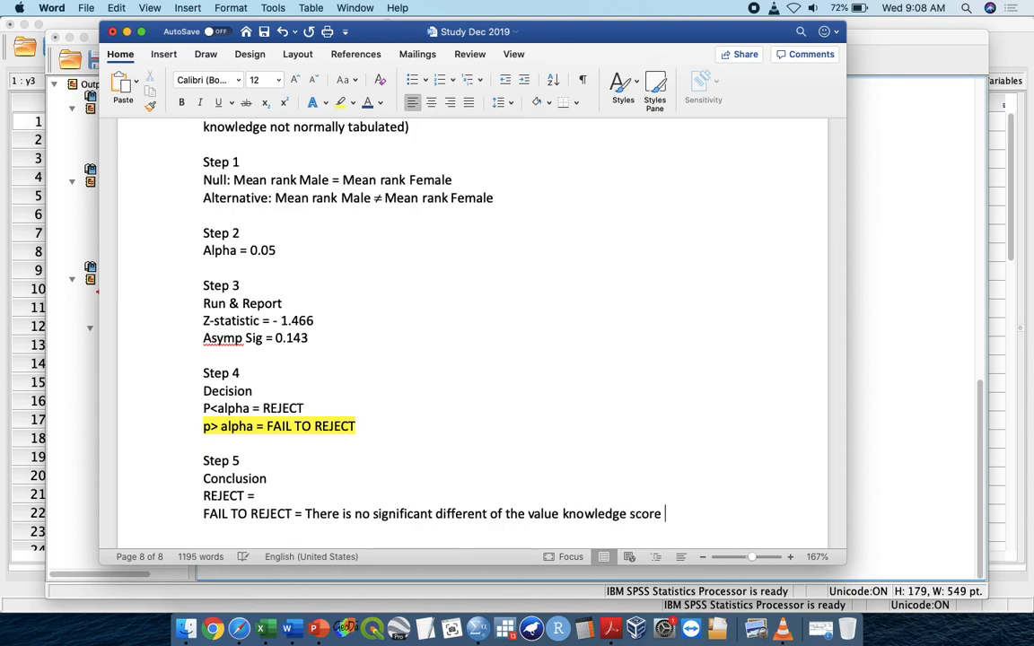
type("between male and female")
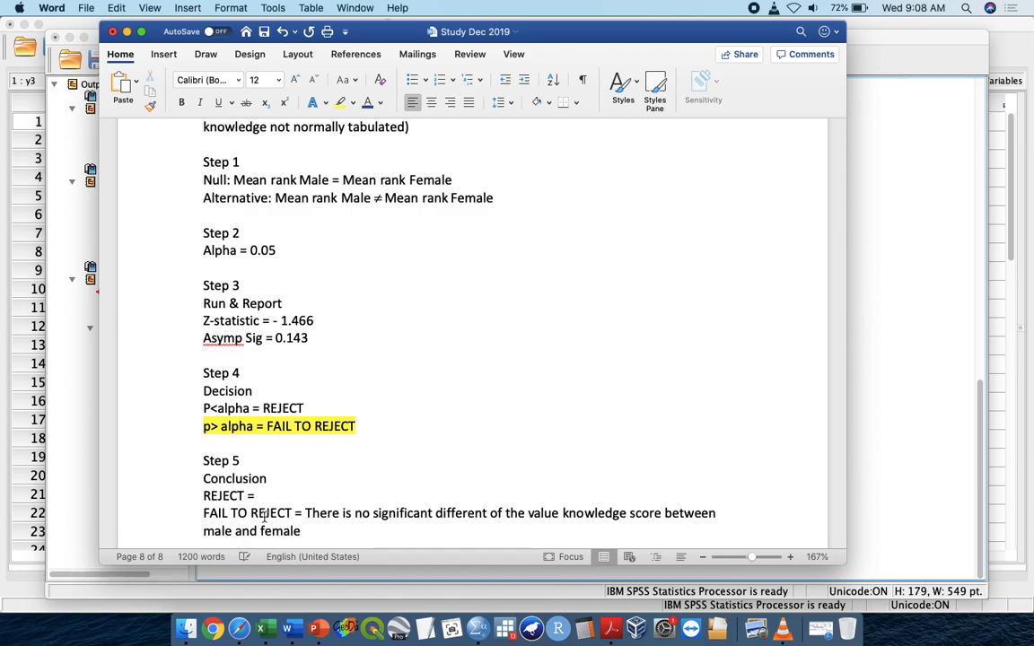
- Copy the FAIL TO REJECT statement to the REJECT line, remove the word "no" from the copy, and save the document
left_click(306, 512, "shift")
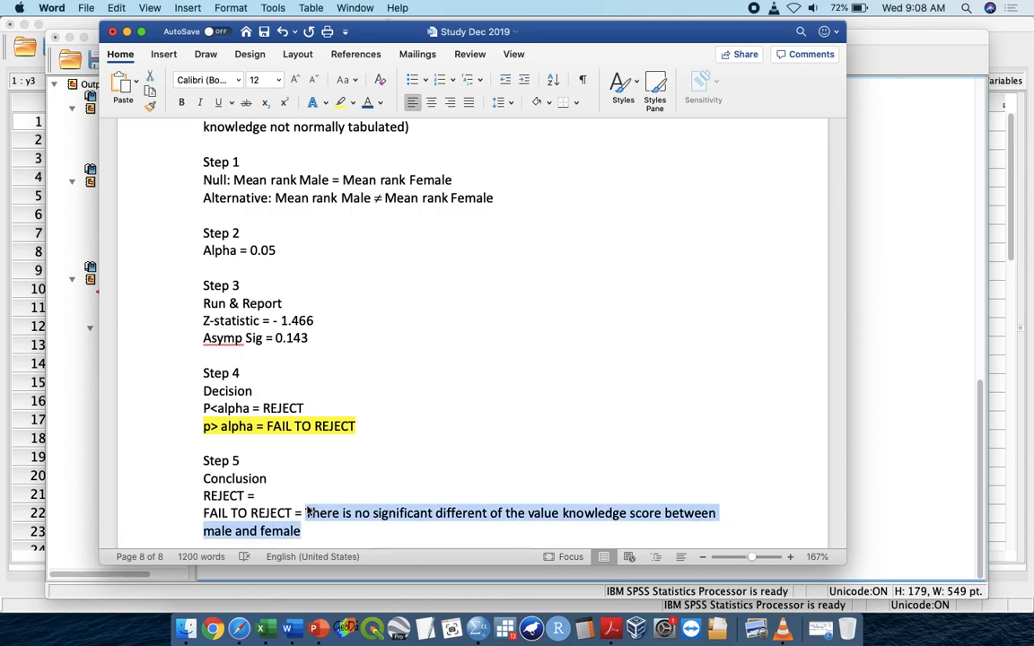
key("cmd+c")
left_click(320, 493)
key("cmd+v")
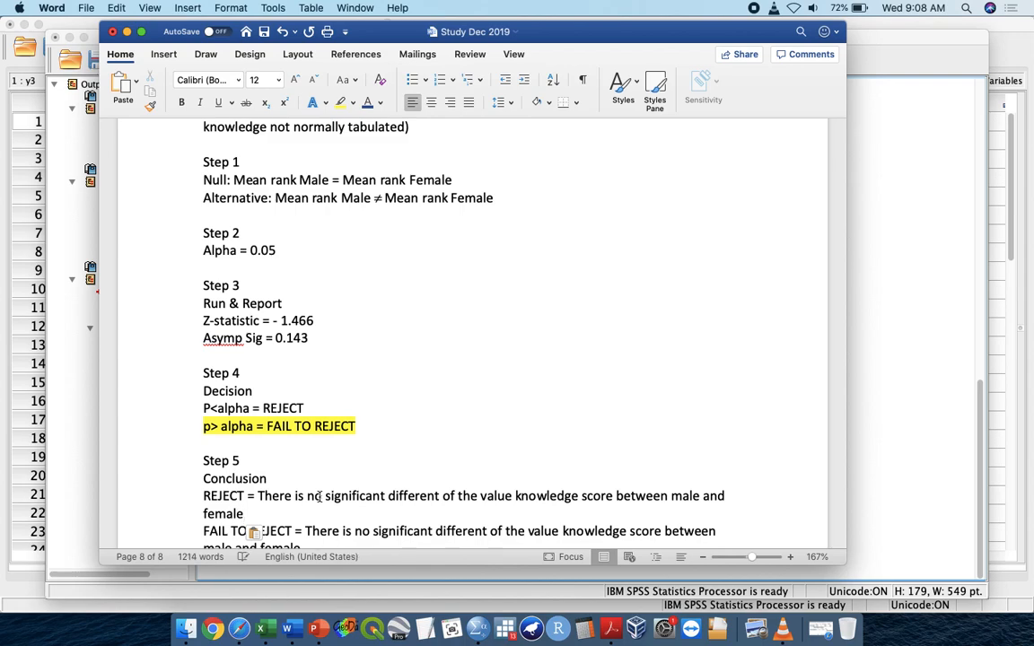
left_click(326, 496)
key("BackSpace")
key("BackSpace")
key("BackSpace")
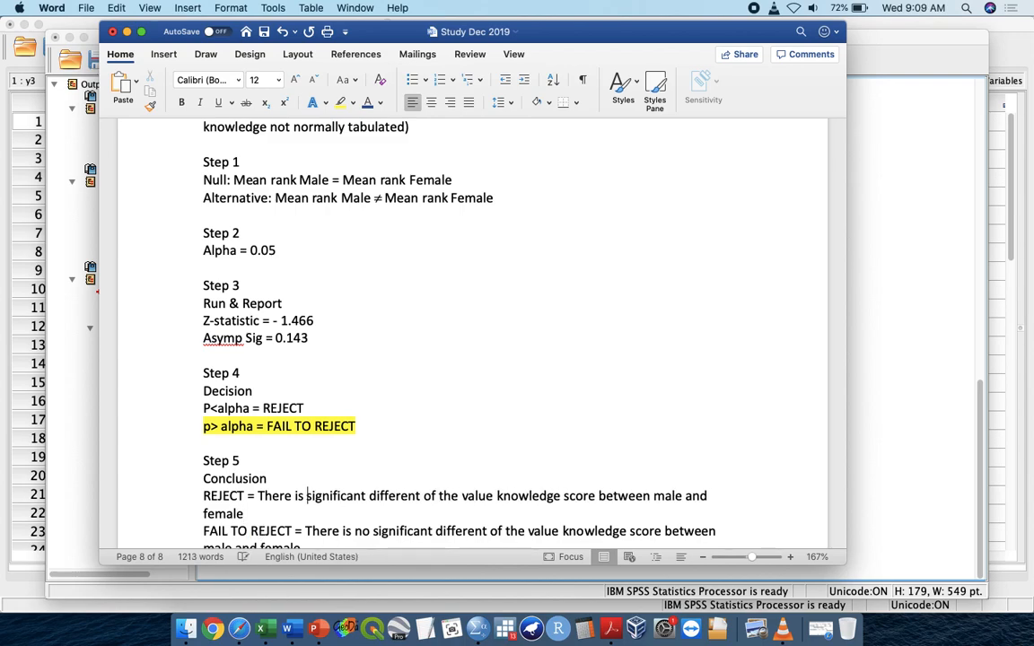
key("cmd+s")
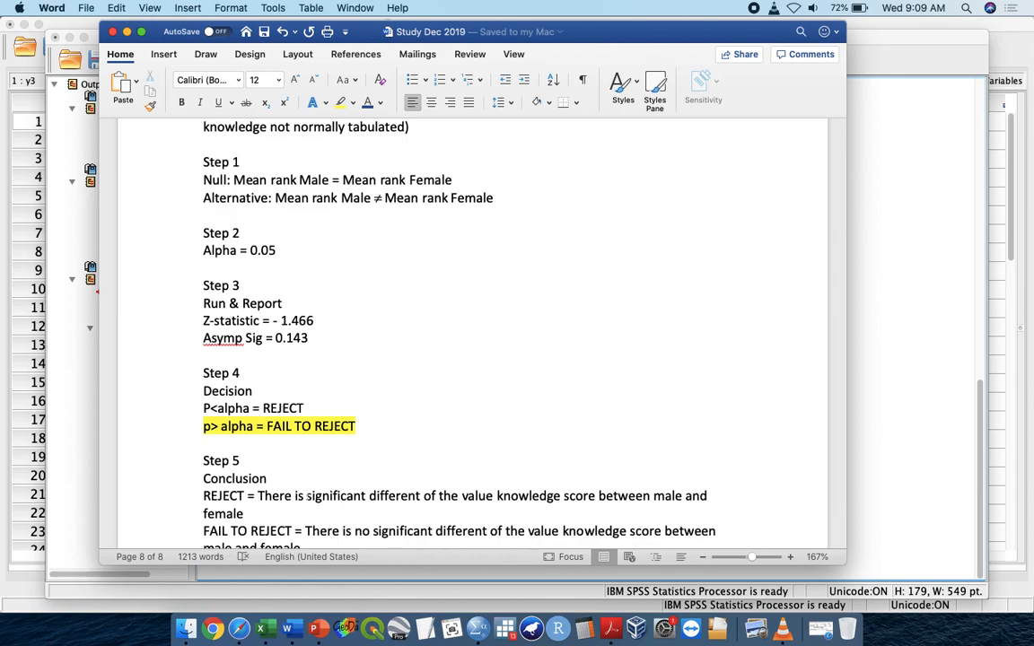
- Glance at the SPSS Mann-Whitney output, return to Word, and insert a table with five columns and three rows below the conclusions
scroll(341, 493, "down", 5)
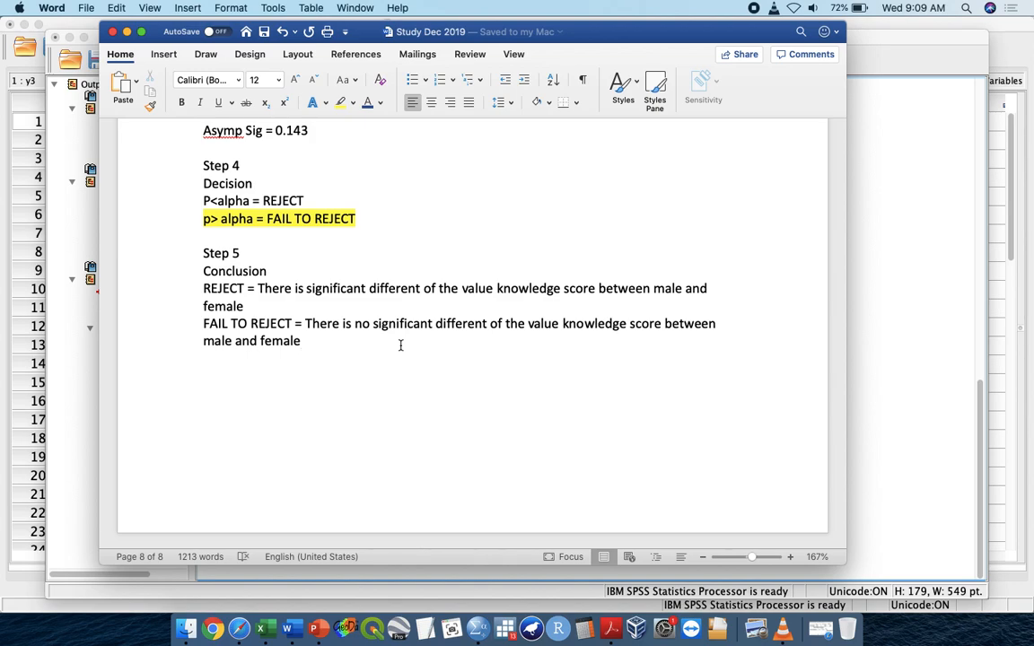
key("Return")
key("Return")
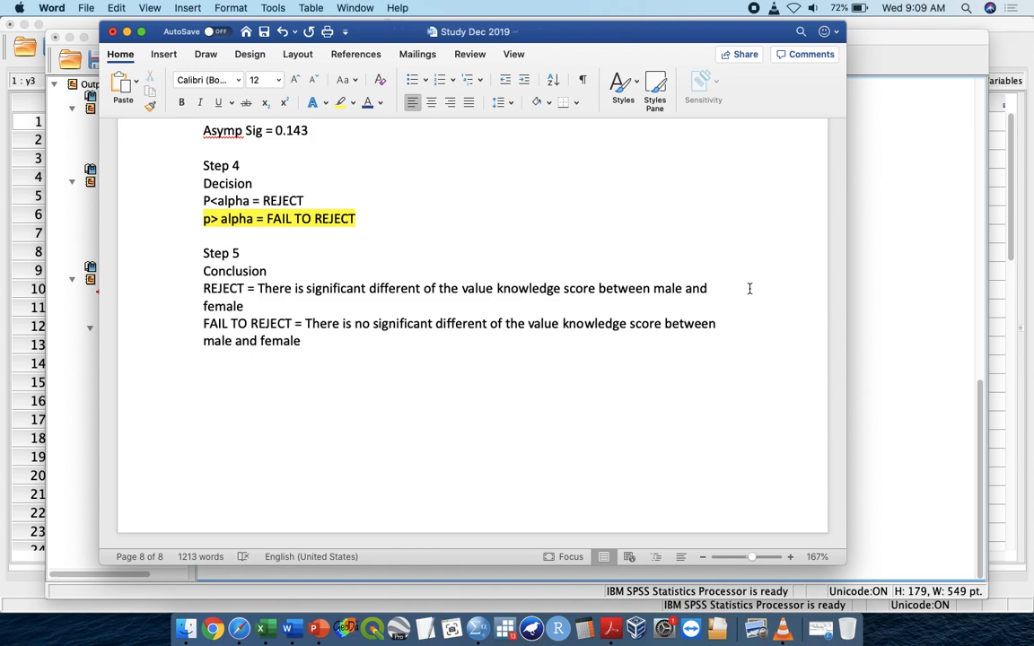
left_click(902, 283)
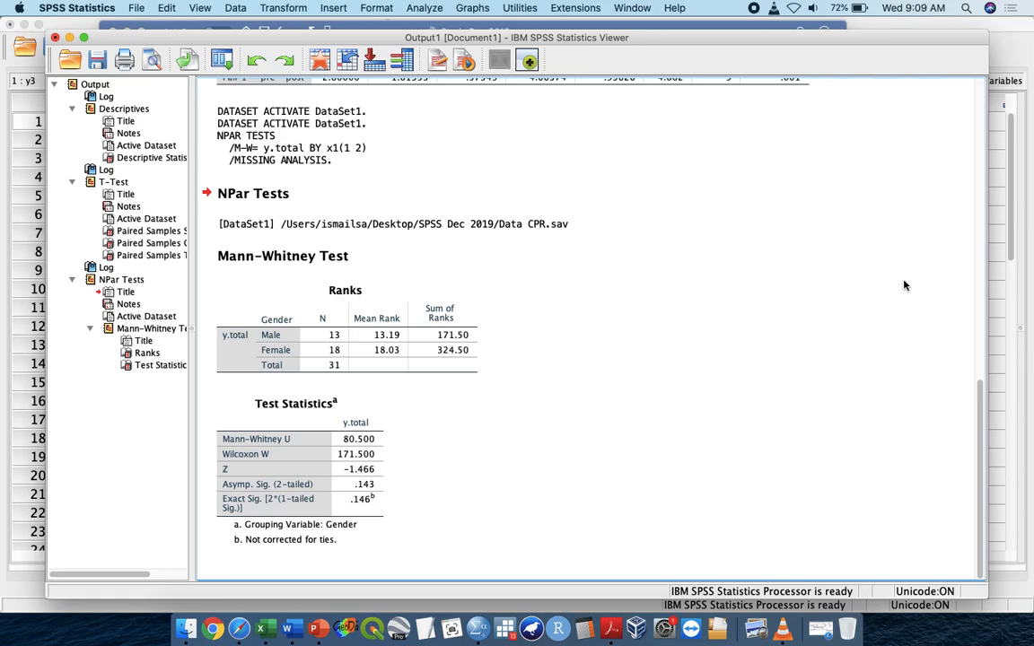
key("ctrl+Up")
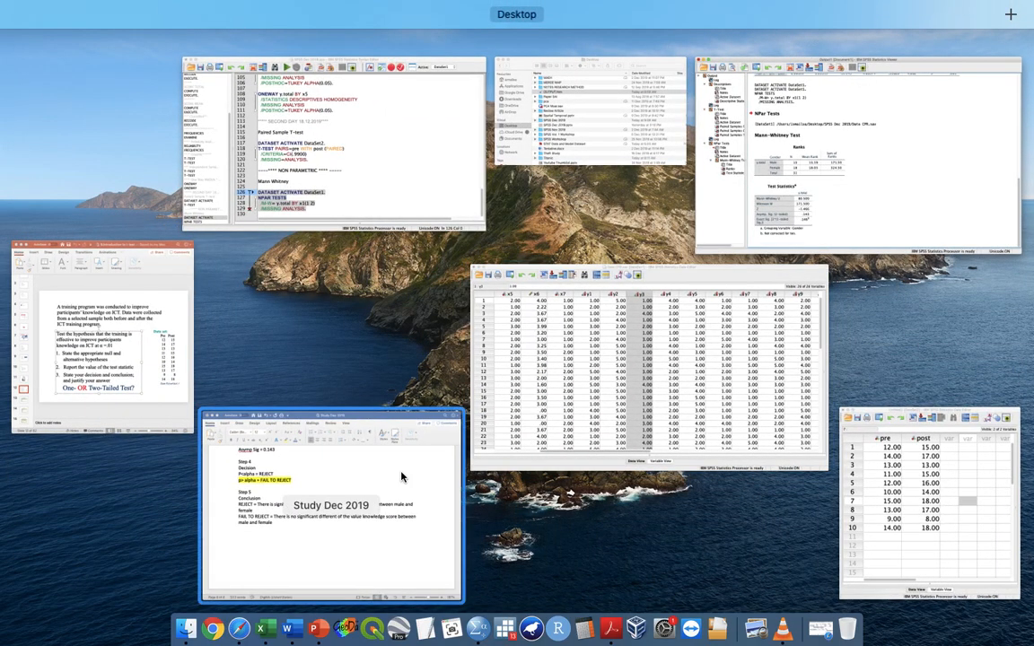
left_click(365, 468)
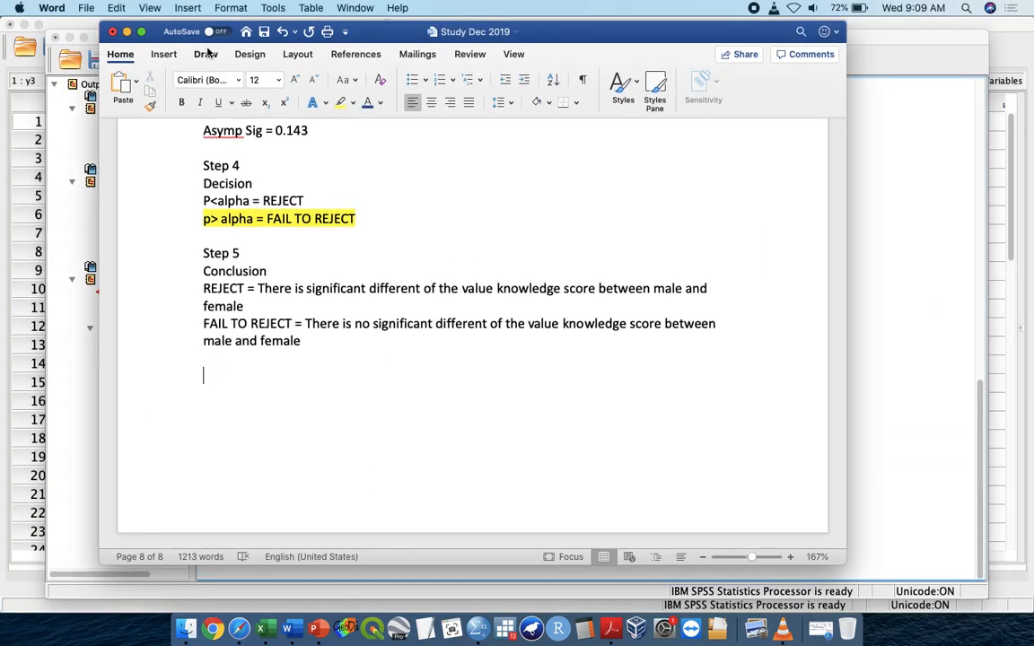
left_click(163, 56)
left_click(169, 82)
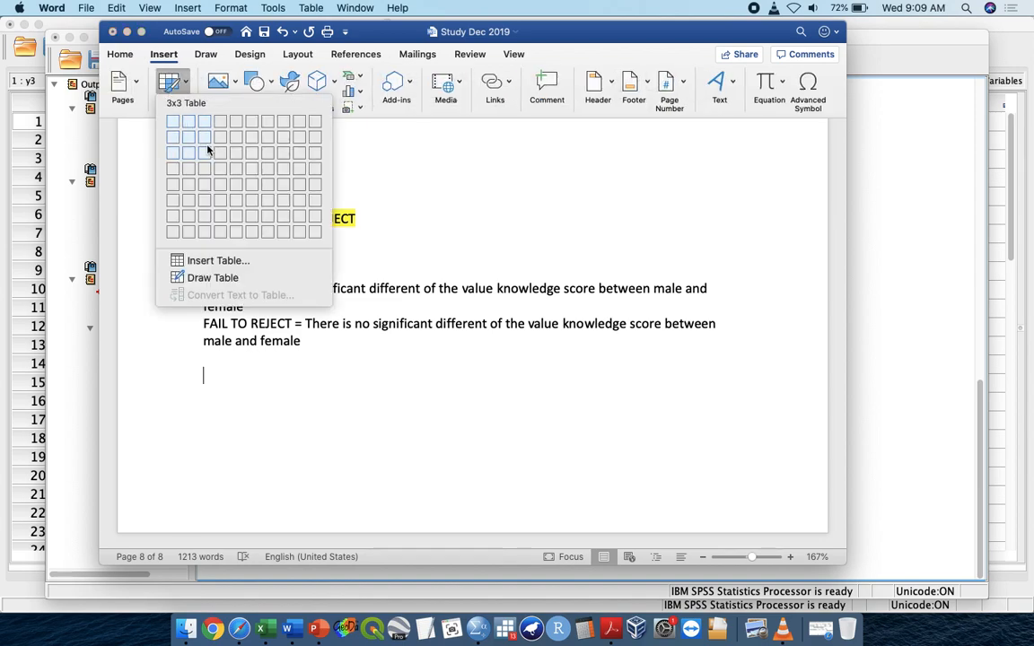
left_click(238, 154)
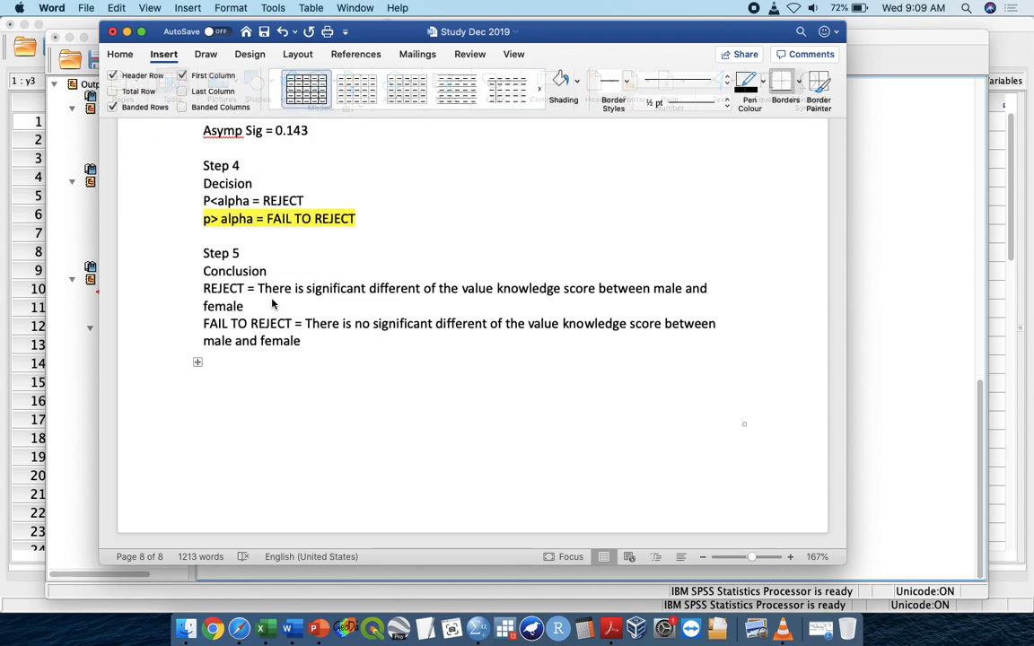
- Add the caption "Table. Differences test knowledge between selected variables" directly above the new table
left_click(270, 352)
type("Table ")
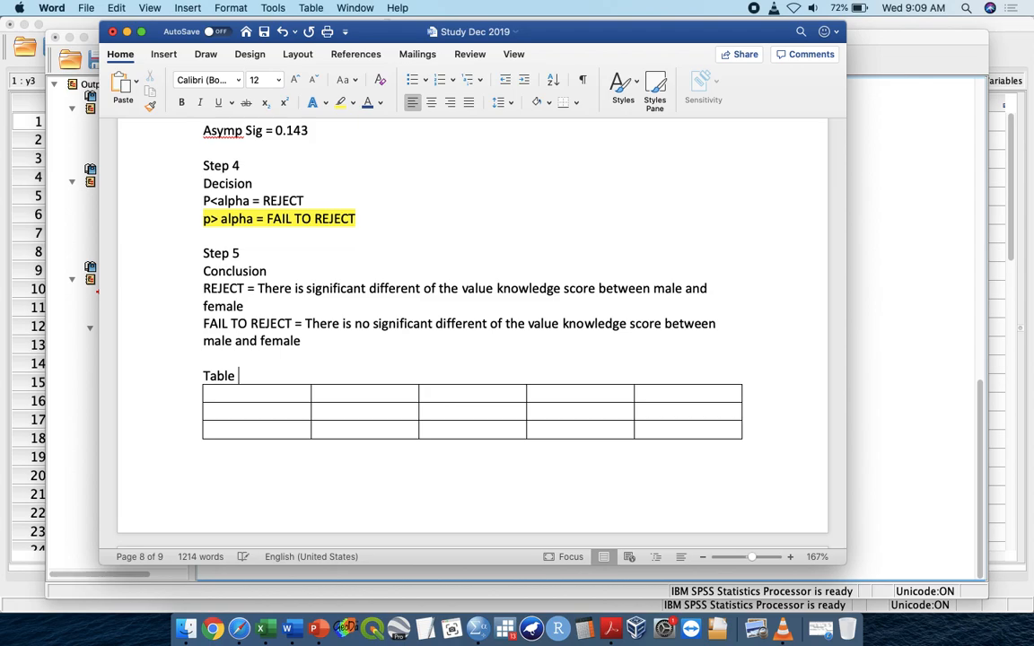
type(". Differences tes")
type("t betwe")
key("BackSpace")
key("BackSpace")
key("BackSpace")
key("BackSpace")
key("BackSpace")
type("knowledge between selected variables")
- Enter "Variables" as the first column's heading, correcting its spelling
left_click(238, 392)
type("Varaibales")
key("Tab")
left_click(244, 393)
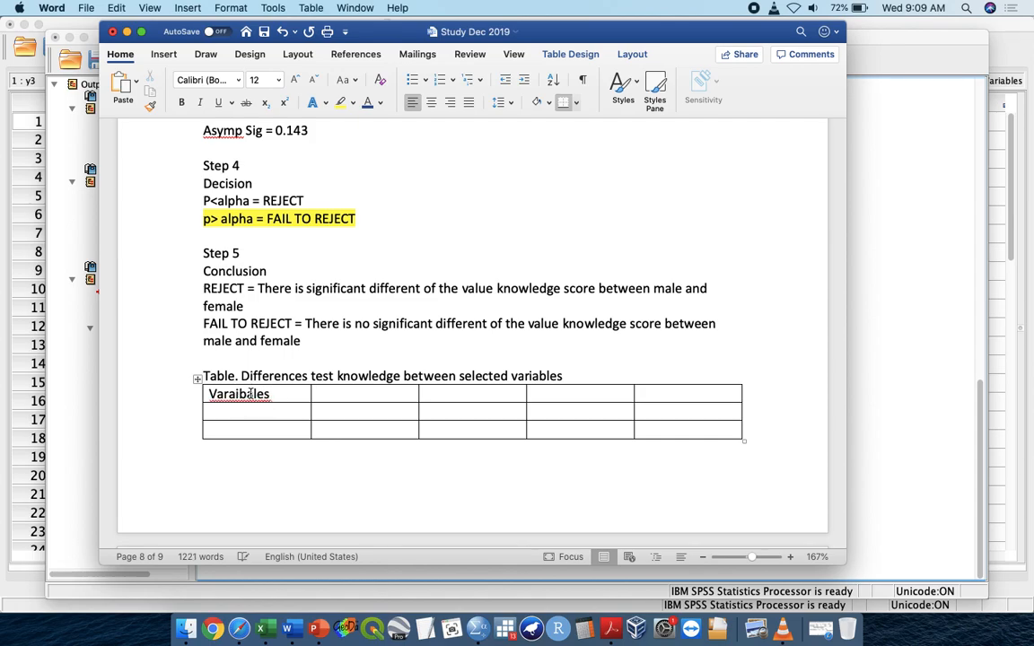
right_click(280, 400)
left_click(292, 370)
- Enter "Median" and "IQR" as the headings of the table's third and fourth columns
left_click(440, 392)
type("Median")
key("Tab")
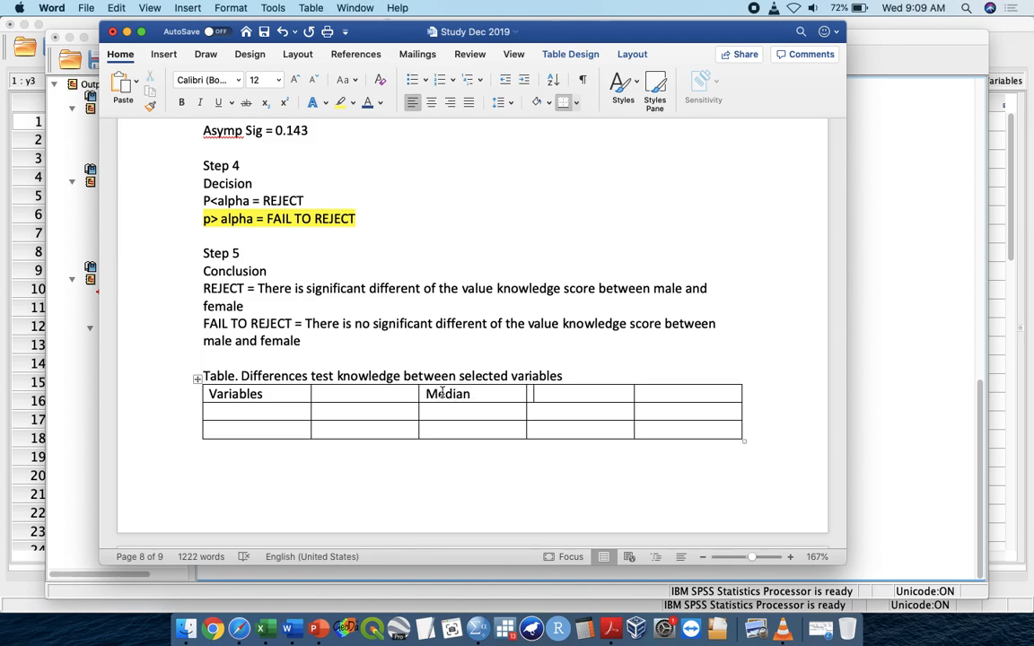
type("IAQ")
key("BackSpace")
key("BackSpace")
type("QR")
key("Tab")
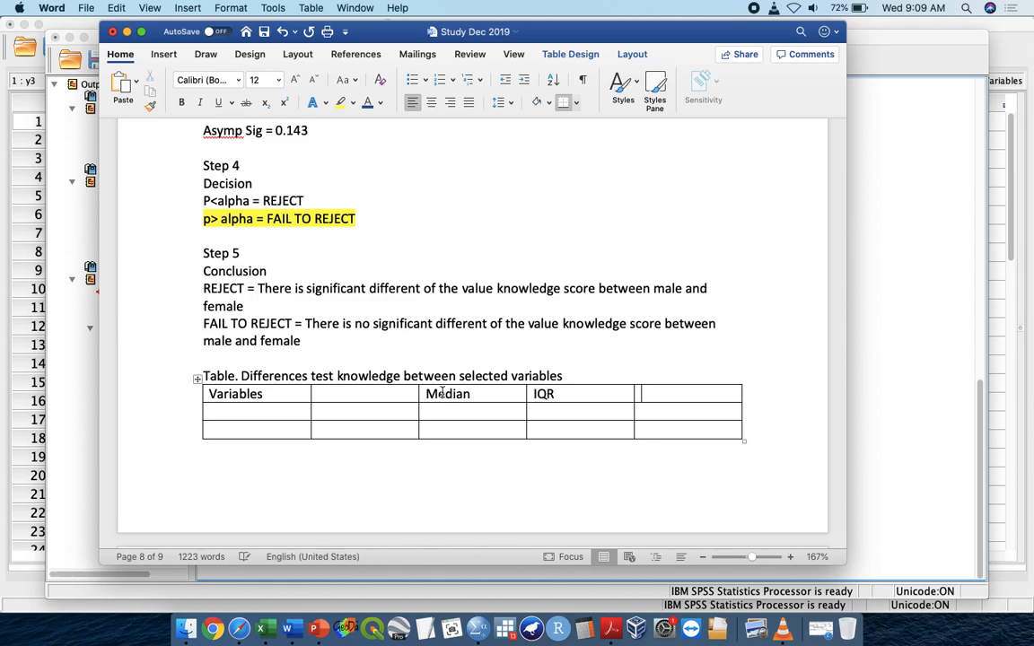
- Enter "Statistics" as the fifth column's heading, correcting its spelling
type("Statsist")
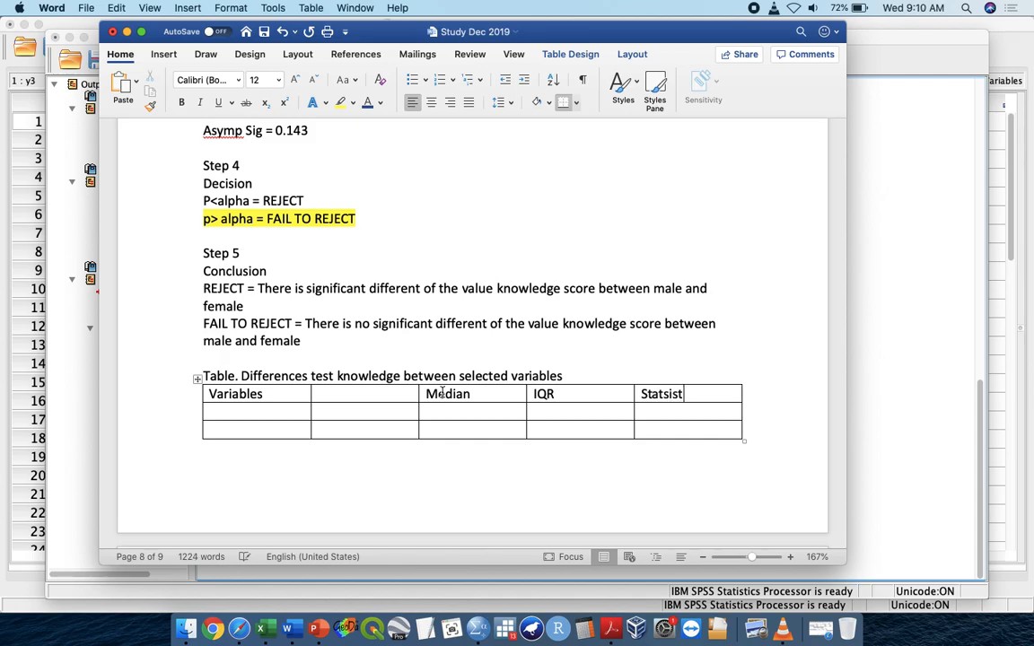
key("BackSpace")
key("BackSpace")
key("BackSpace")
type("tics")
left_click(671, 394)
right_click(690, 396)
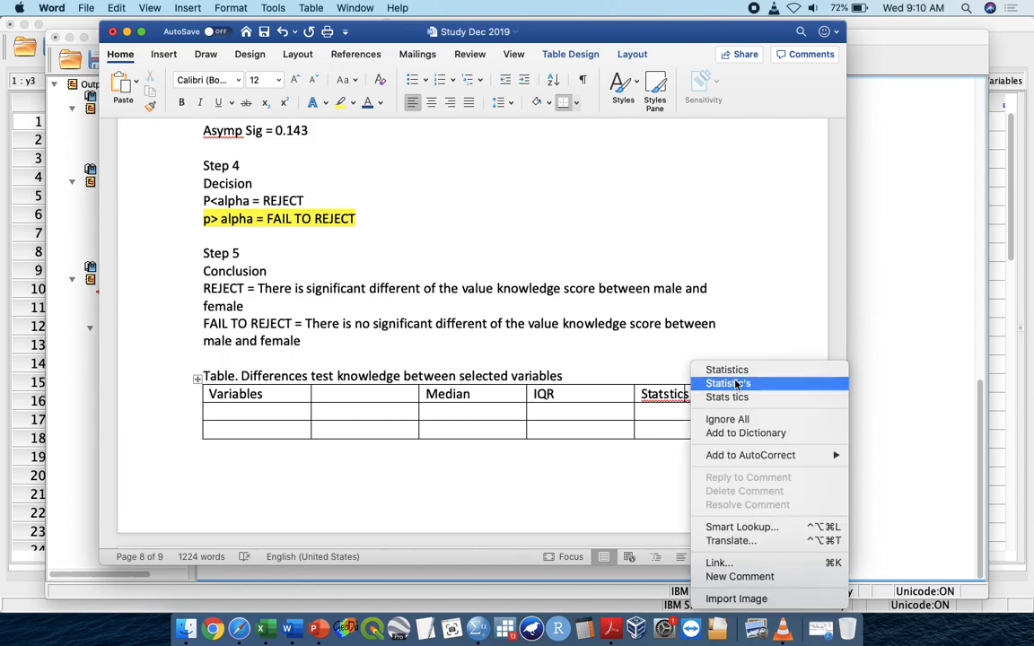
left_click(729, 370)
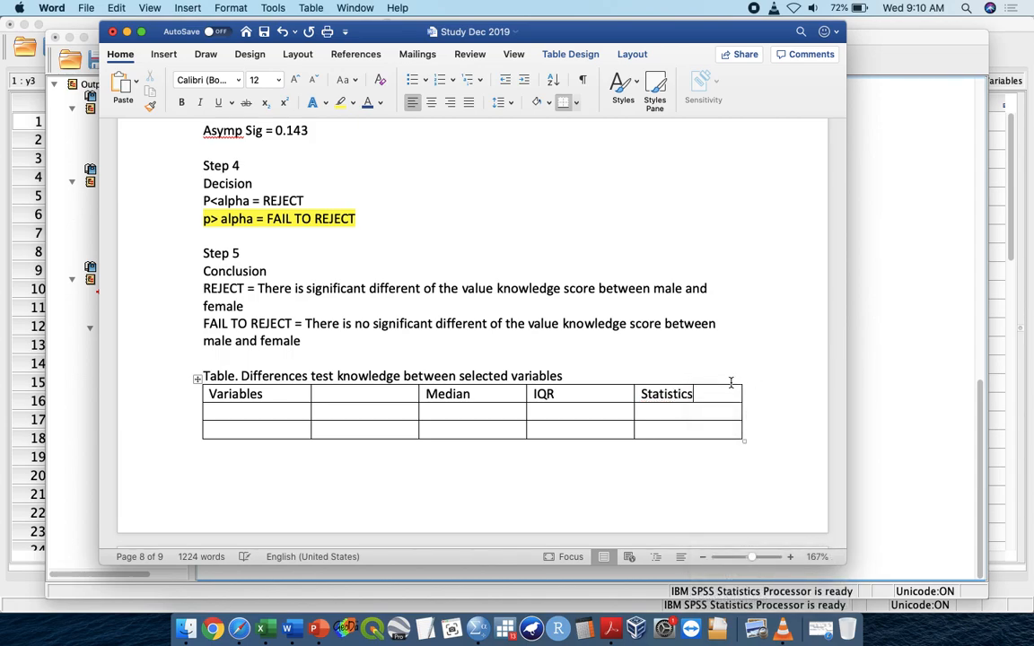
- Insert a new column to the right of the Statistics column and give it the heading "p-value"
left_click(729, 379)
right_click(731, 399)
mouse_move(780, 409)
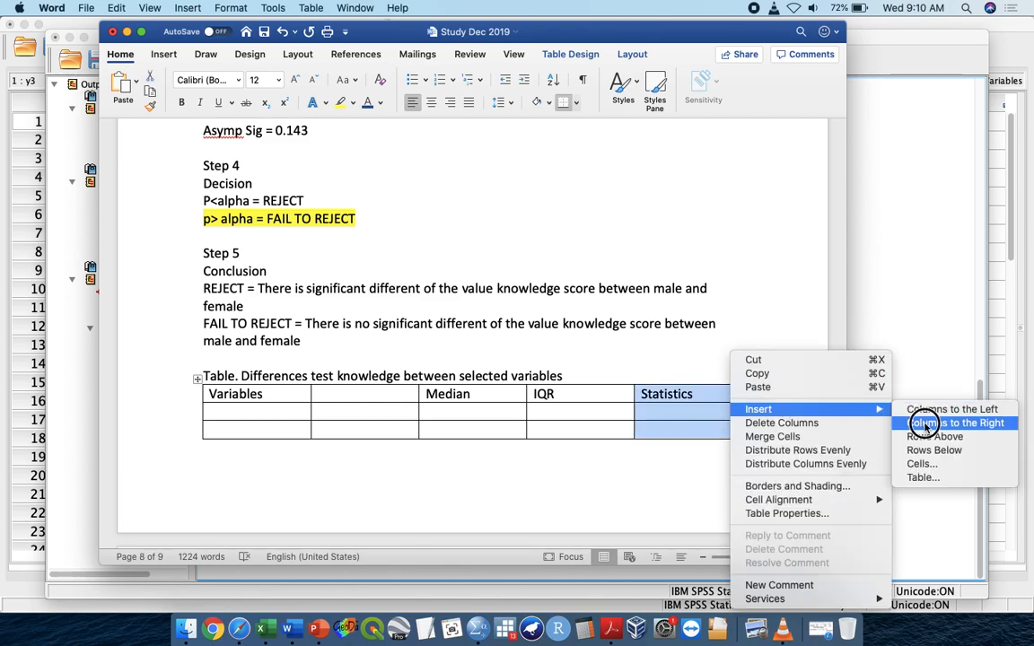
left_click(742, 392)
left_click(721, 395)
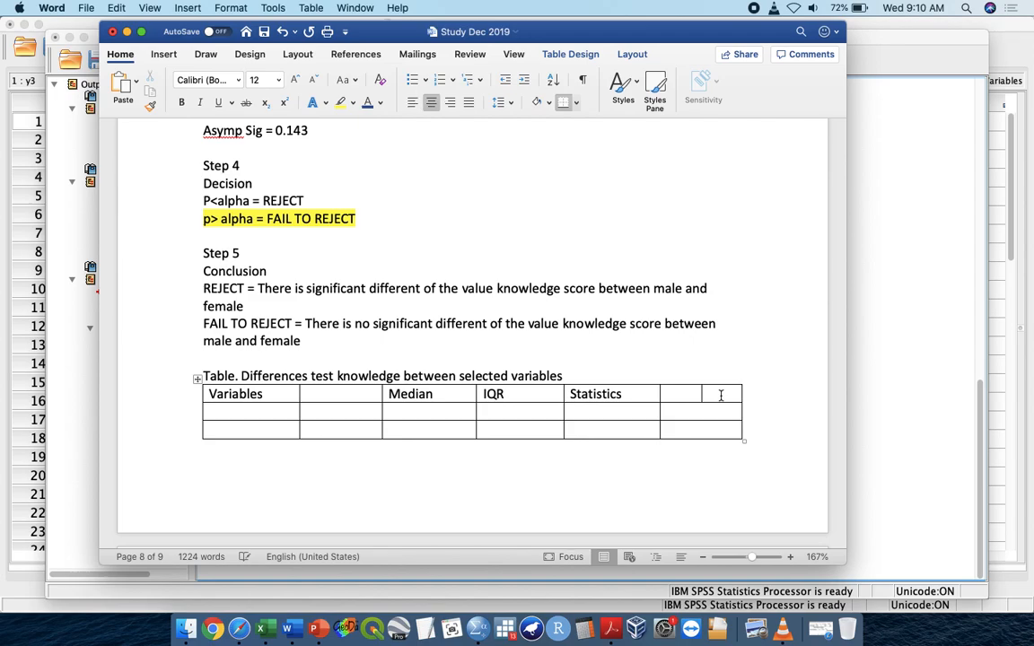
key("Left")
key("Right")
type("p-value")
- Append an asterisk to the Statistics heading and leave the page footer unedited
left_click(654, 393)
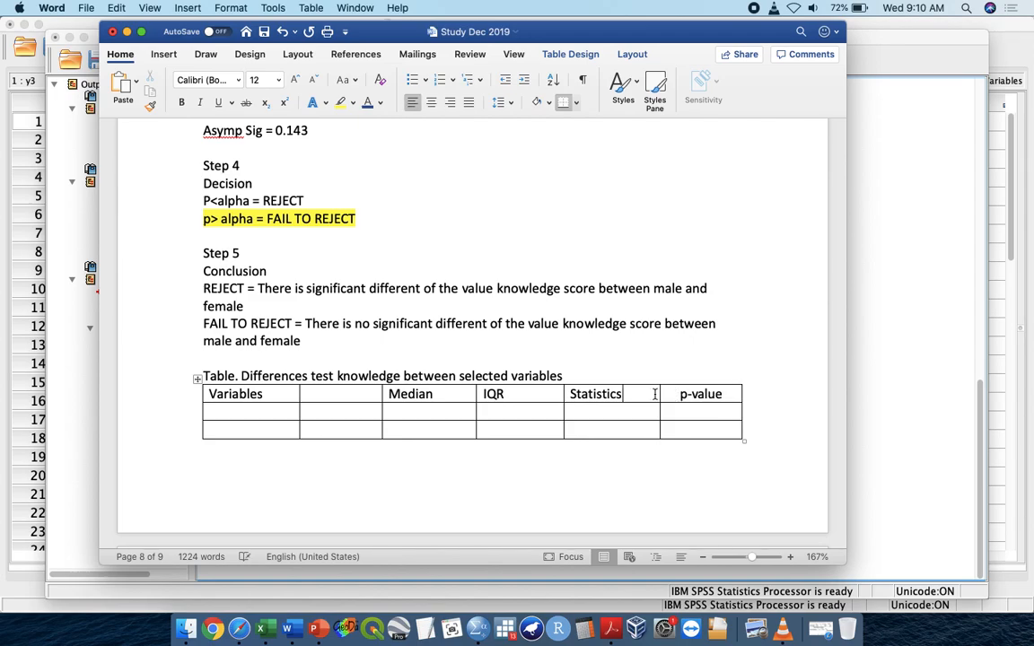
type("*")
left_click(557, 432)
double_click(374, 449)
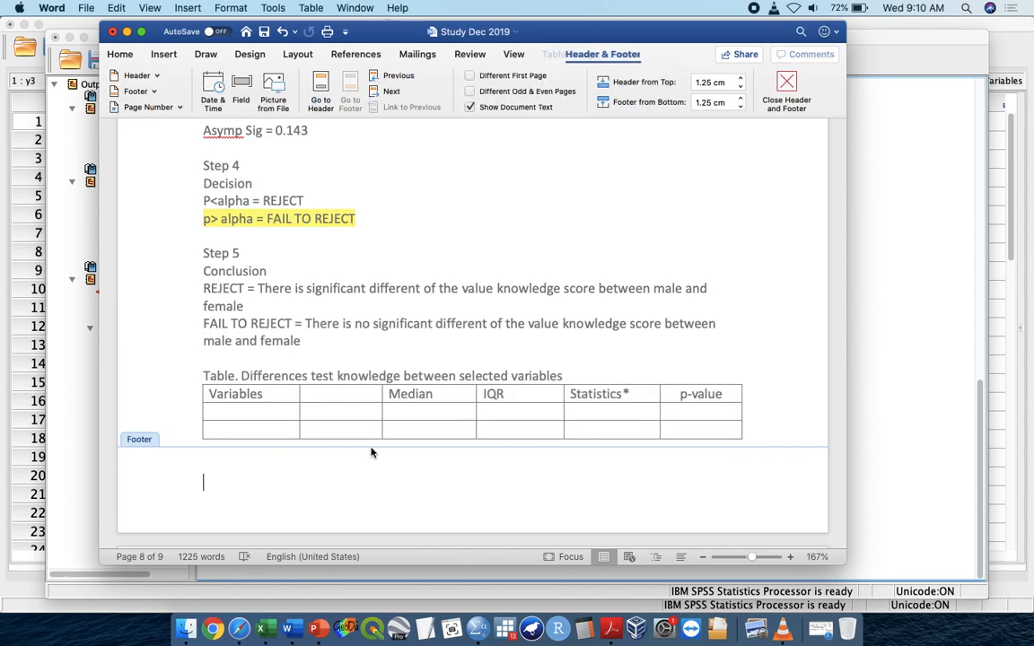
left_click(786, 82)
- Insert a page break before the table caption to move the table onto a new page
left_click(202, 376)
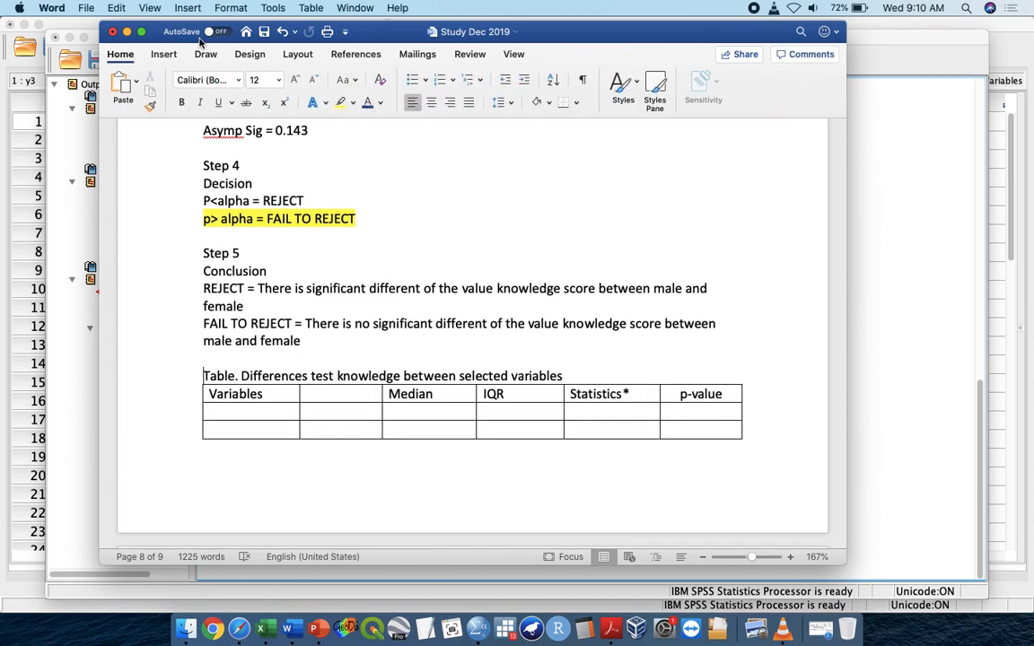
left_click(163, 54)
left_click(122, 85)
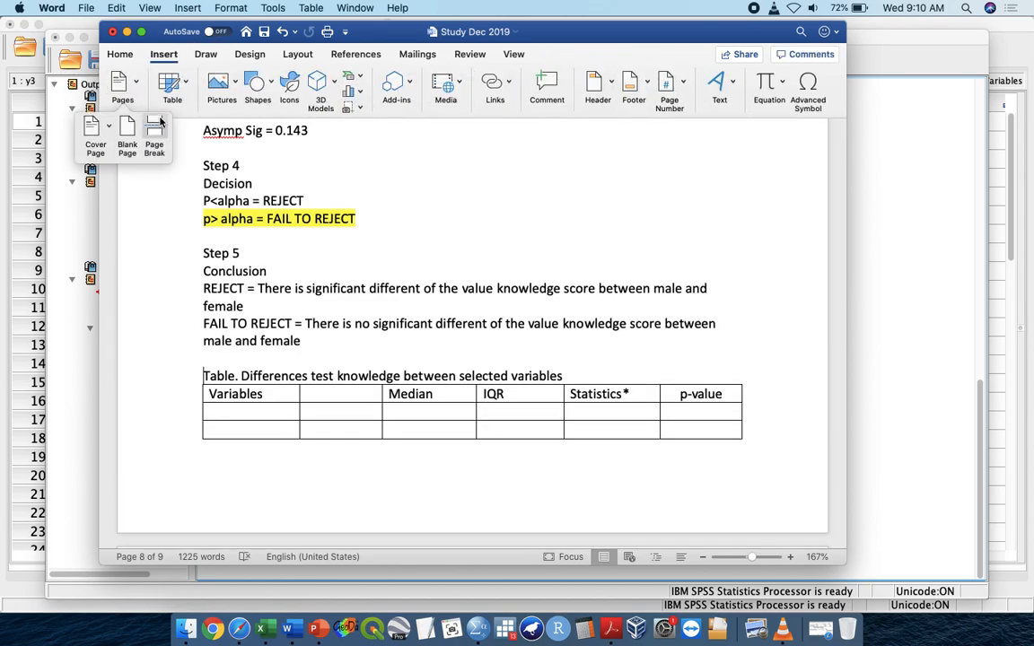
left_click(157, 125)
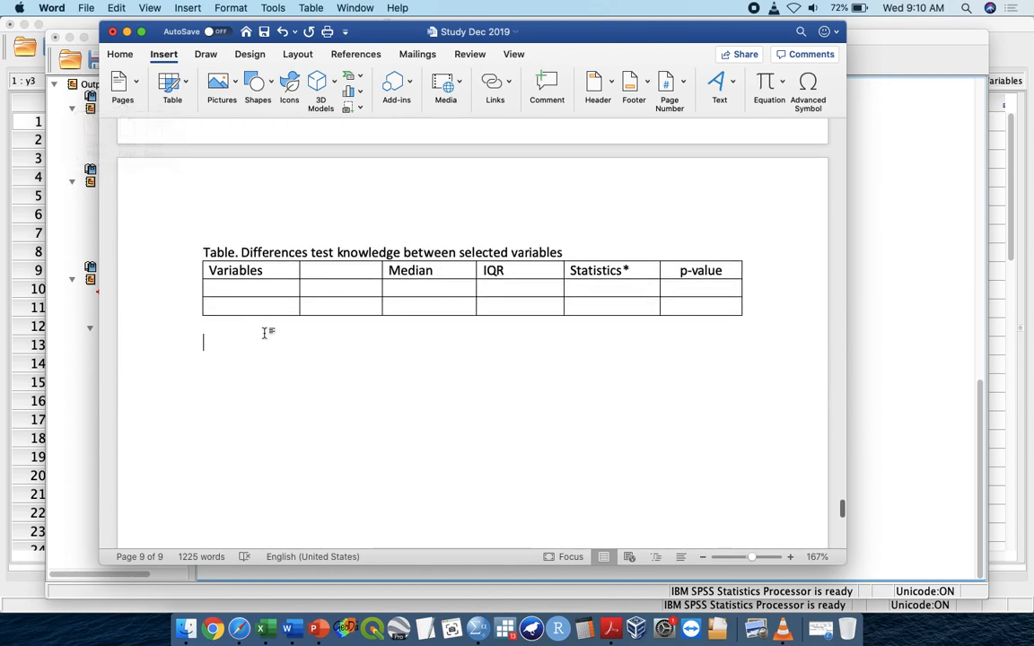
- Add the footnote "Note* Mann Whitney Test" directly beneath the results table
key("BackSpace")
type("Note*")
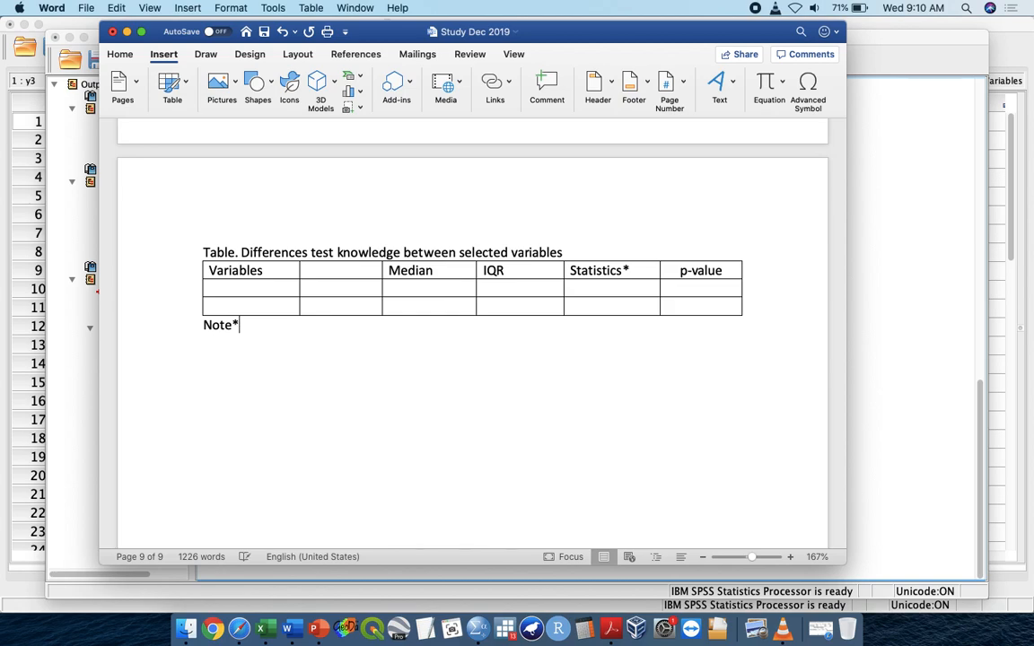
type(" Mann Whitney Test")
- Fill the table body with variable Gender, categories Male and Female, statistic -1.488 and p-value 0.143
left_click(581, 291)
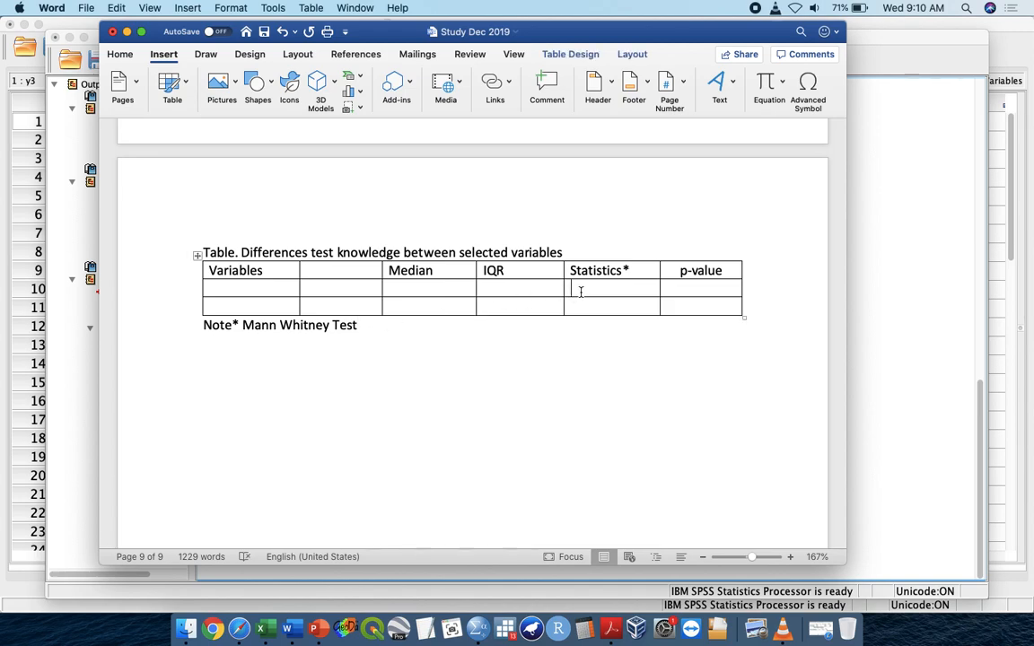
type("-1.488")
left_click(257, 288)
type("Gender")
key("Tab")
type("Male")
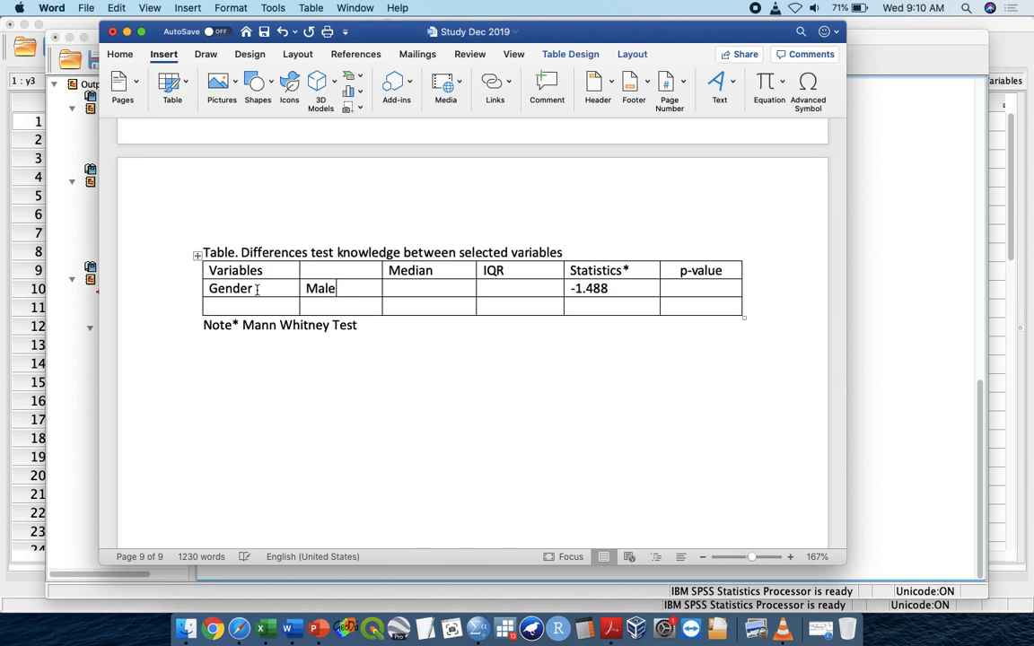
type("Female")
left_click(676, 288)
type("0.143")
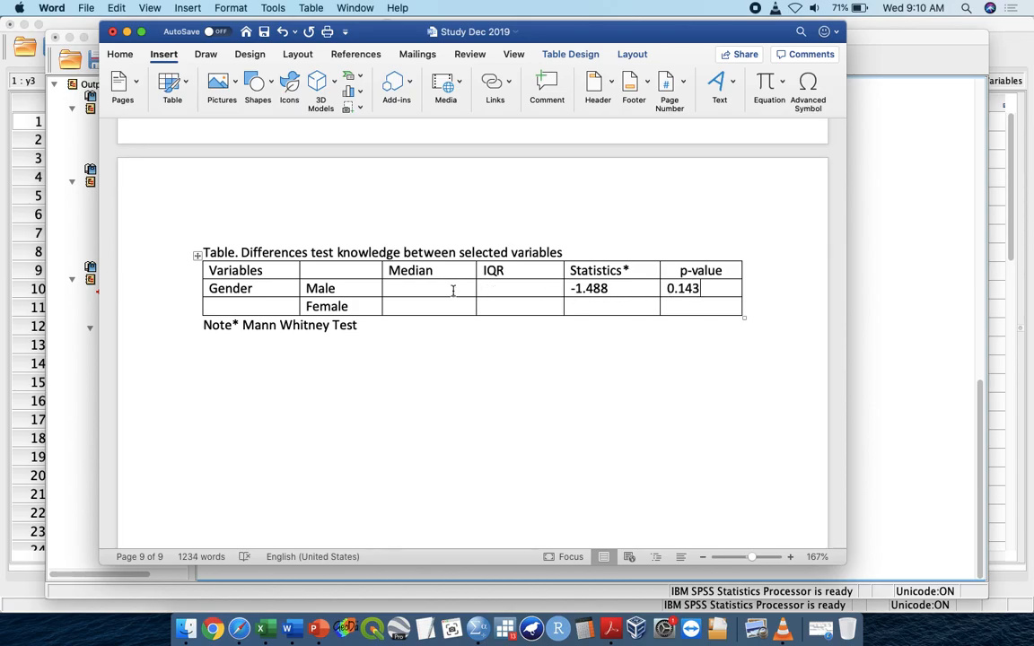
- Switch to SPSS and bring up the Data Editor with the Data CPR.sav dataset
left_click(882, 284)
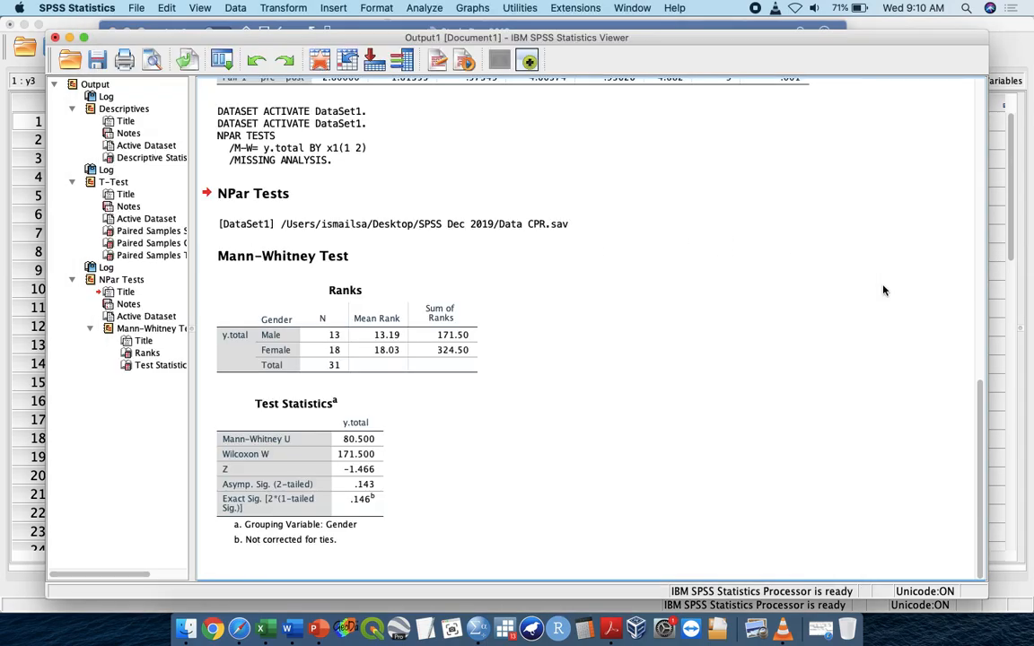
key("ctrl+Up")
left_click(521, 308)
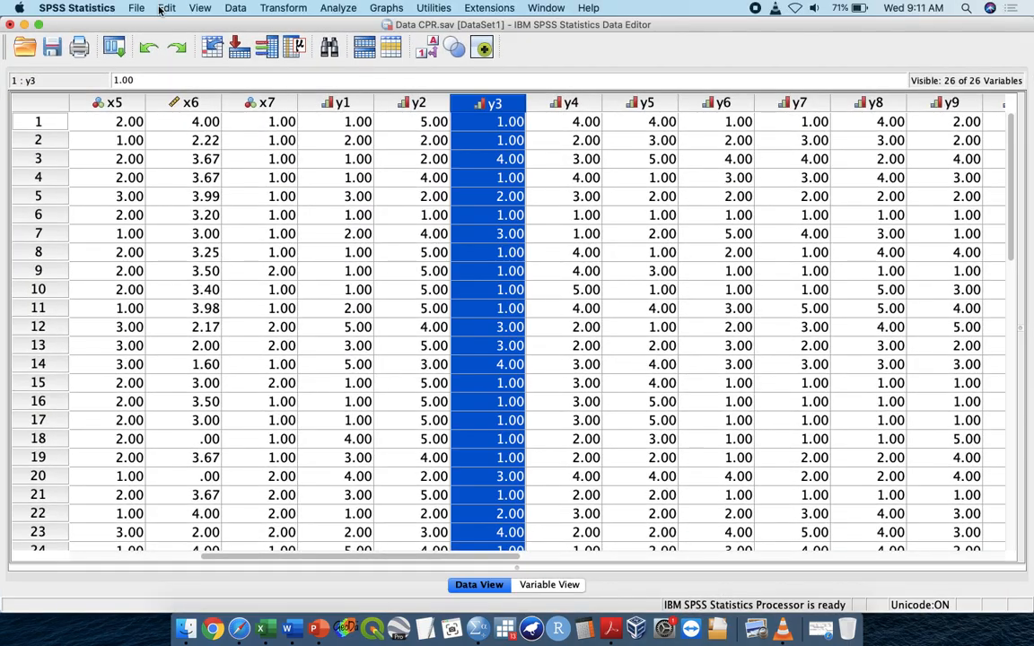
left_click(237, 9)
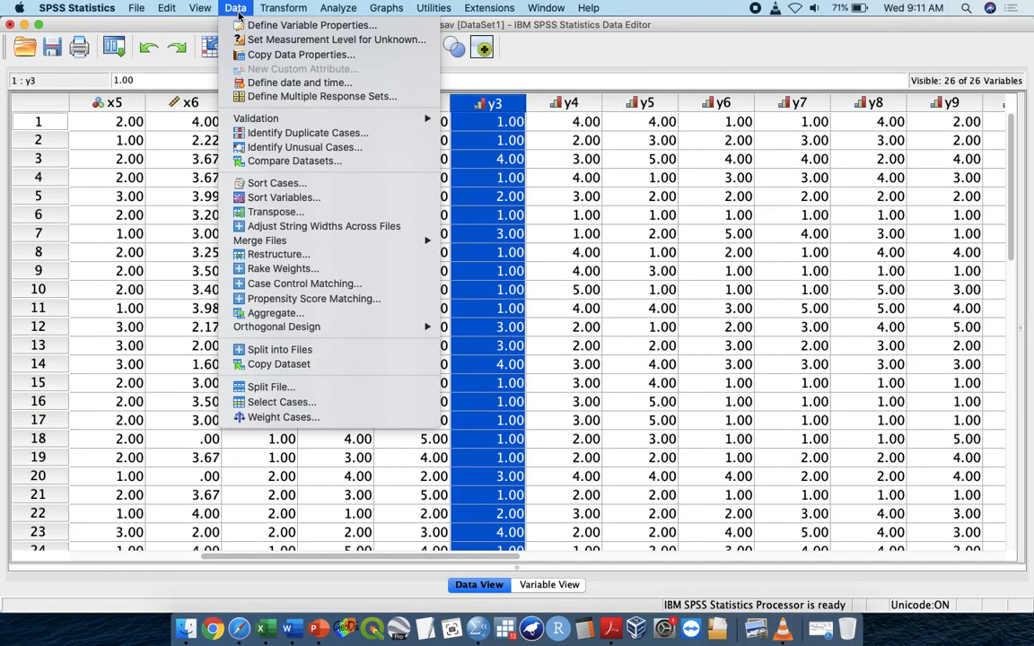
left_click(271, 385)
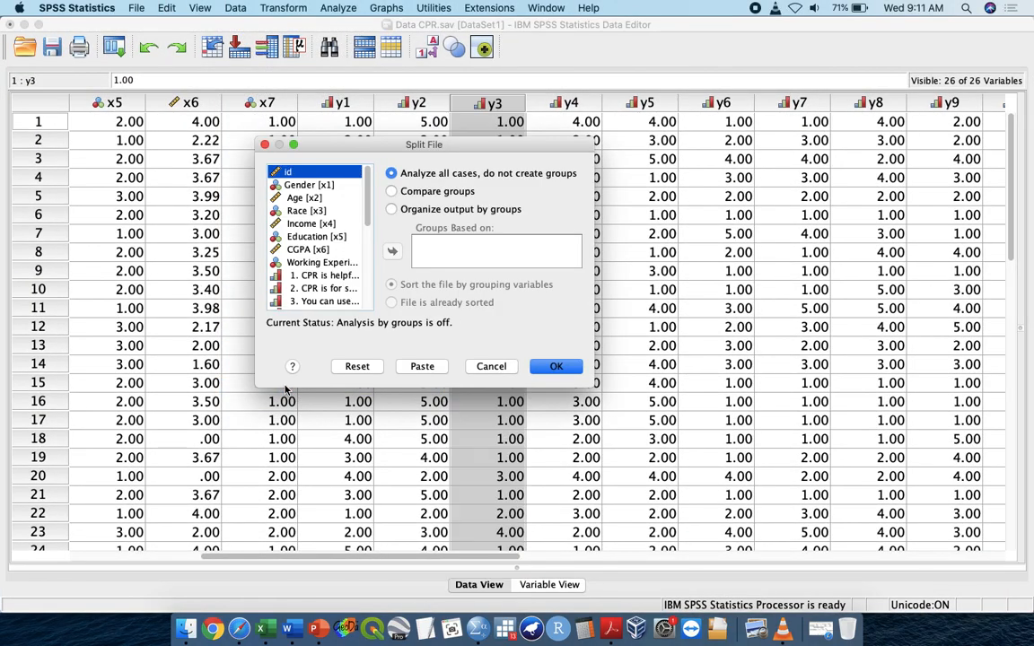
left_click(419, 191)
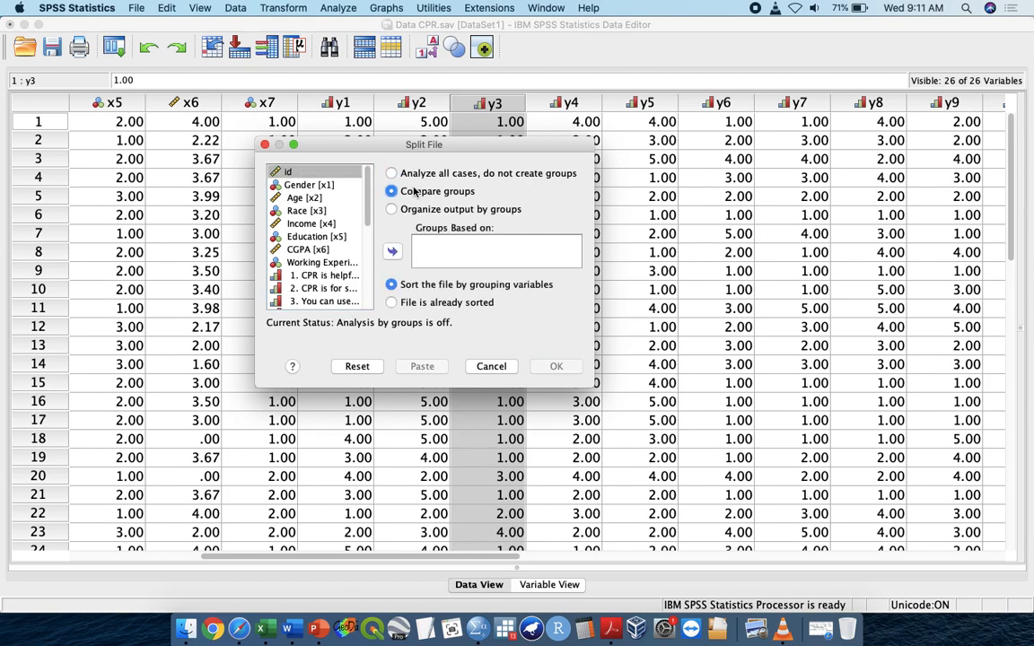
left_click(354, 186)
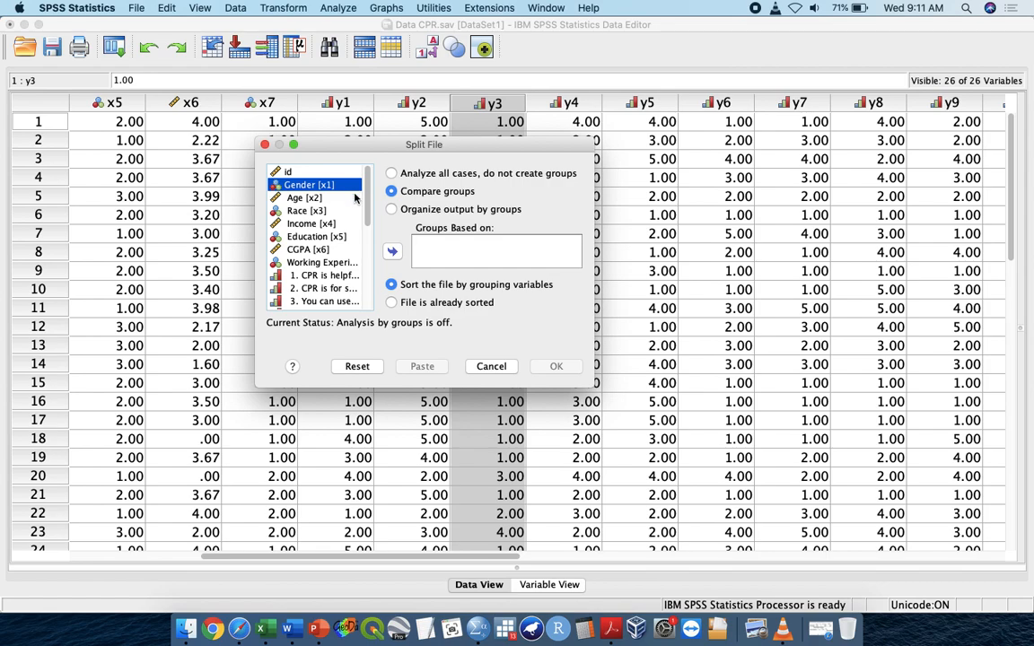
left_click(392, 252)
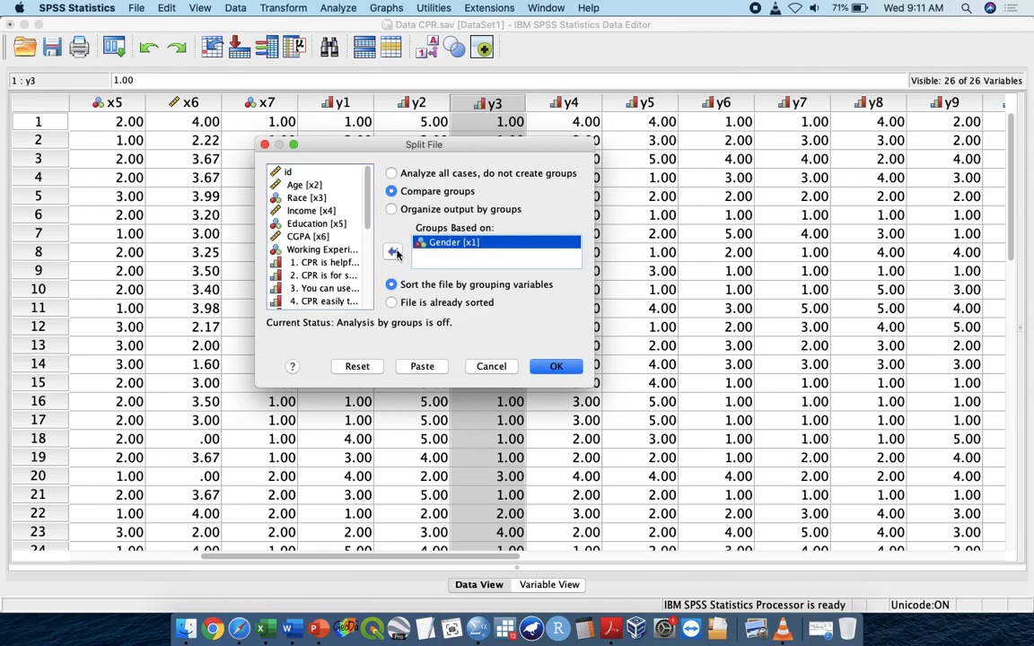
left_click(359, 367)
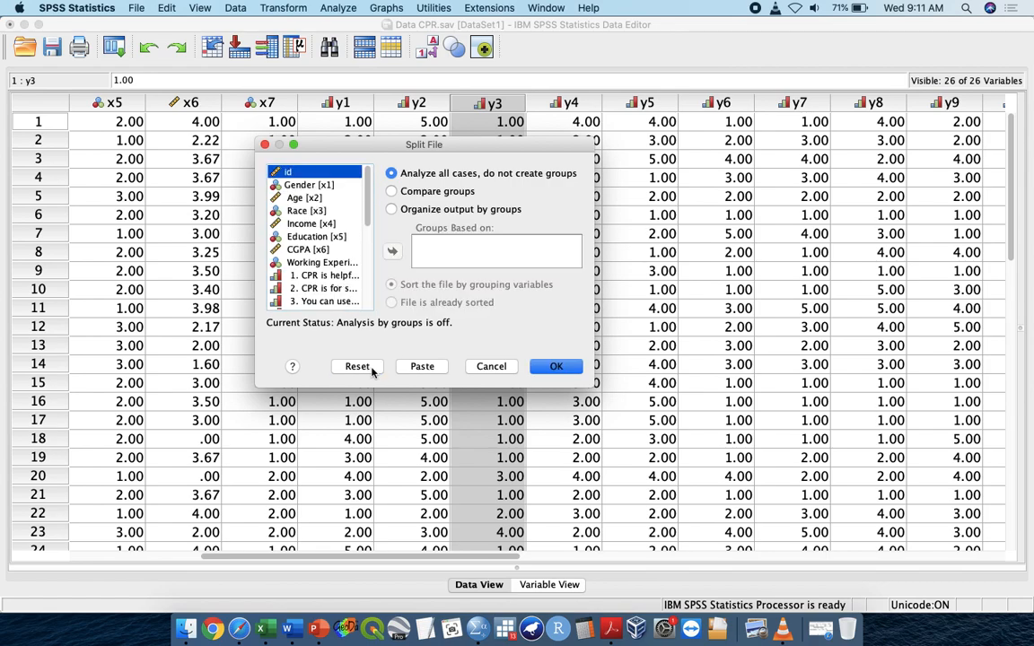
left_click(492, 370)
- Set up Split File to compare groups based on Gender [x1] and paste its syntax
left_click(236, 7)
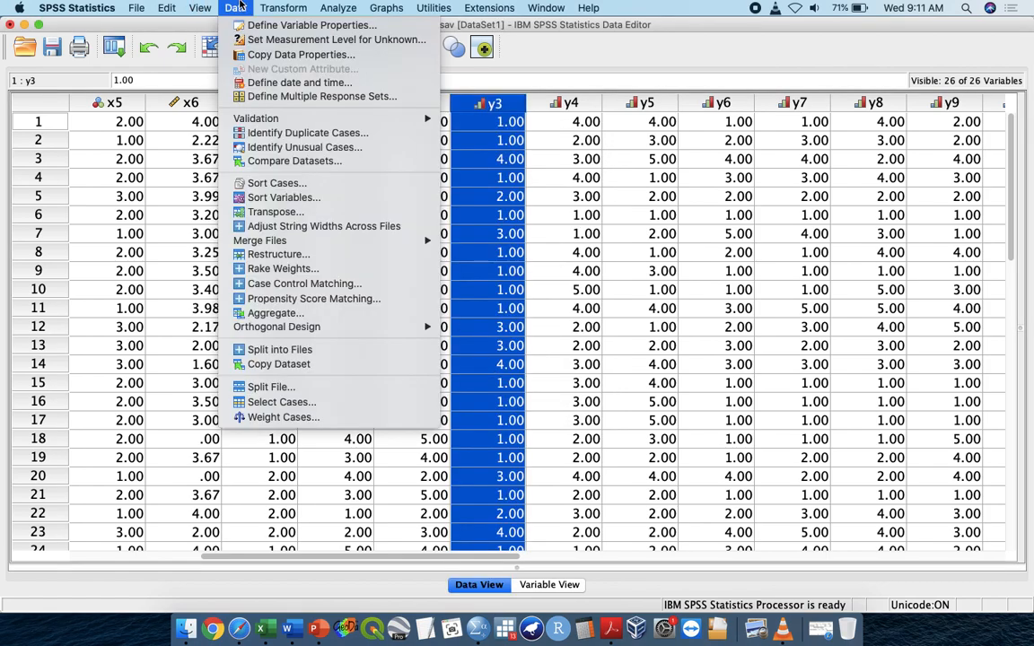
left_click(306, 388)
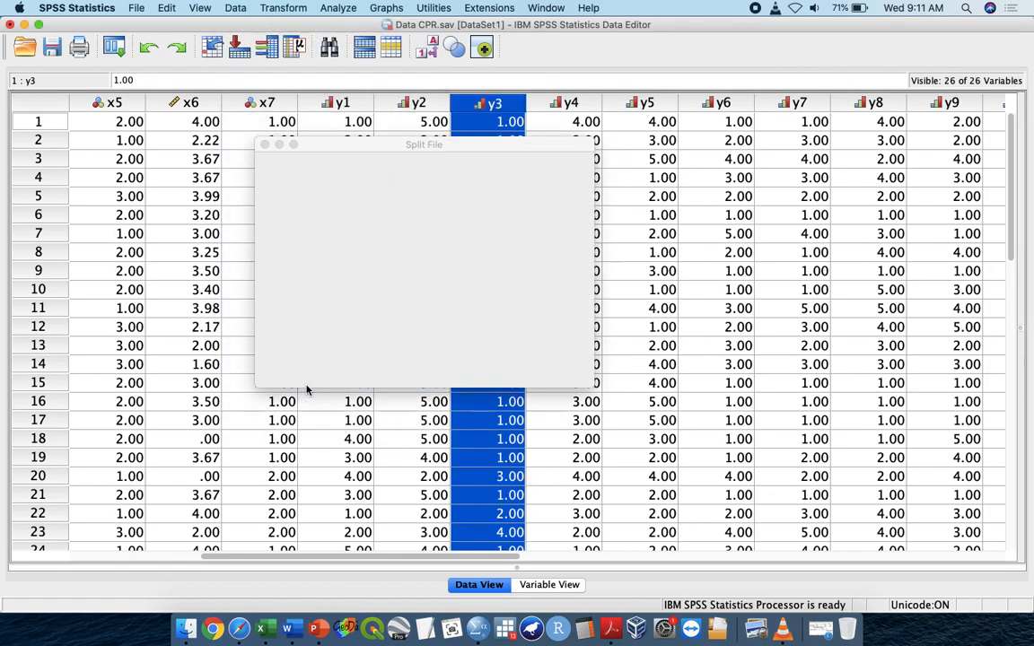
left_click(392, 191)
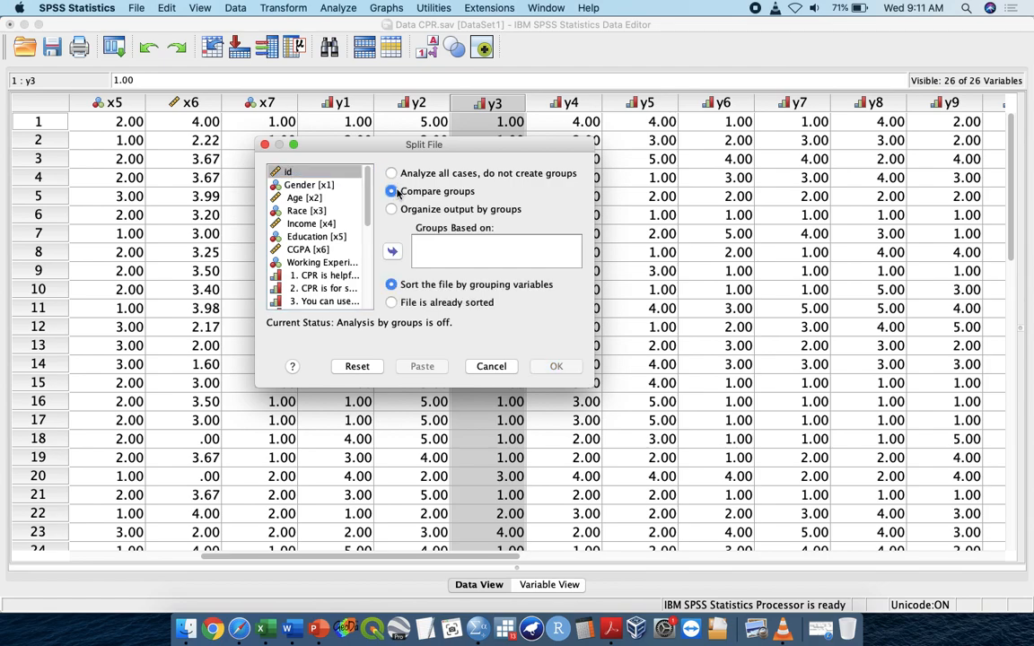
left_click(326, 186)
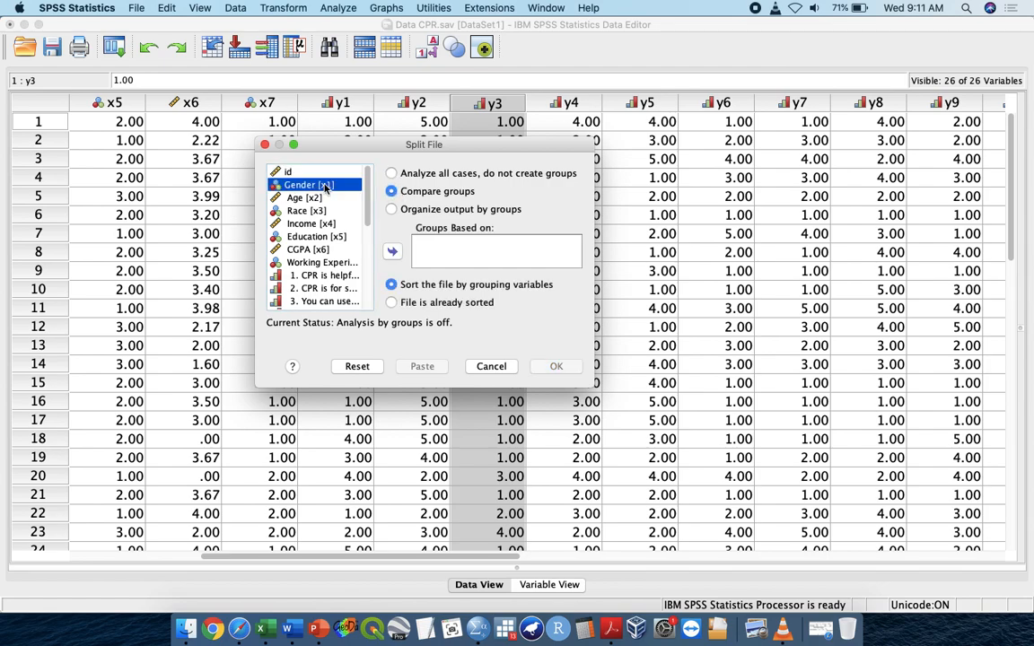
left_click(391, 252)
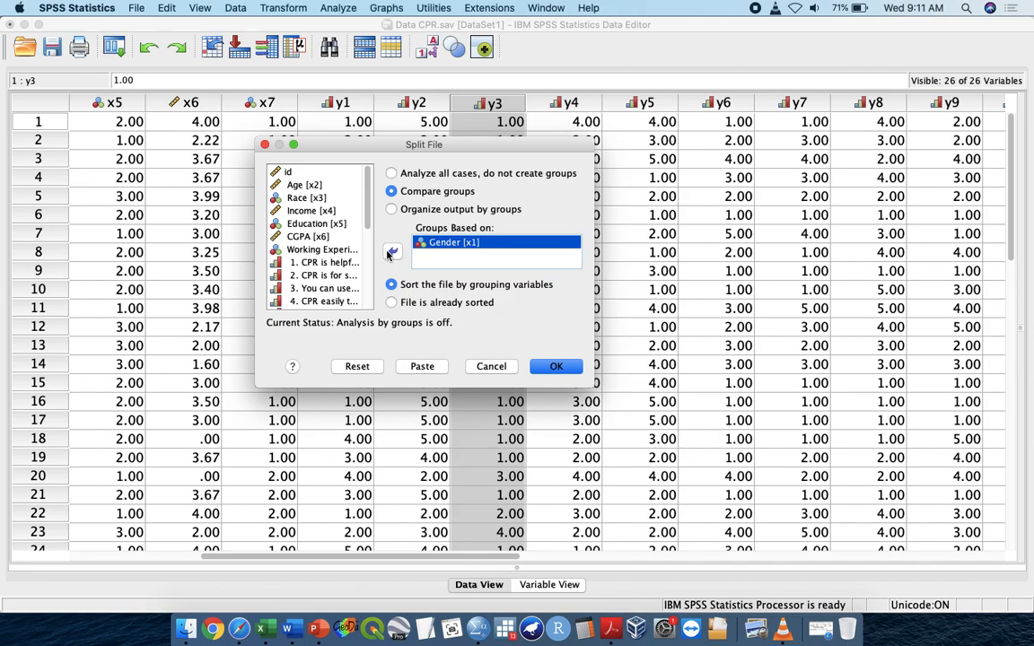
left_click(434, 371)
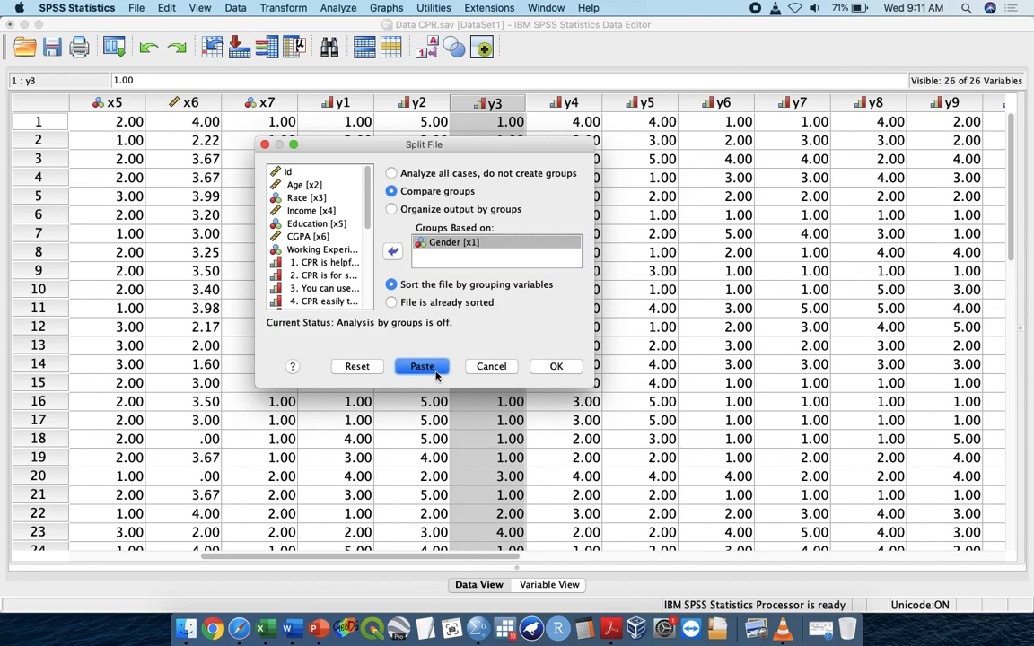
- Add two blank lines after the SPLIT FILE command in the SPSS Dec 2019 syntax file
key("ctrl+Up")
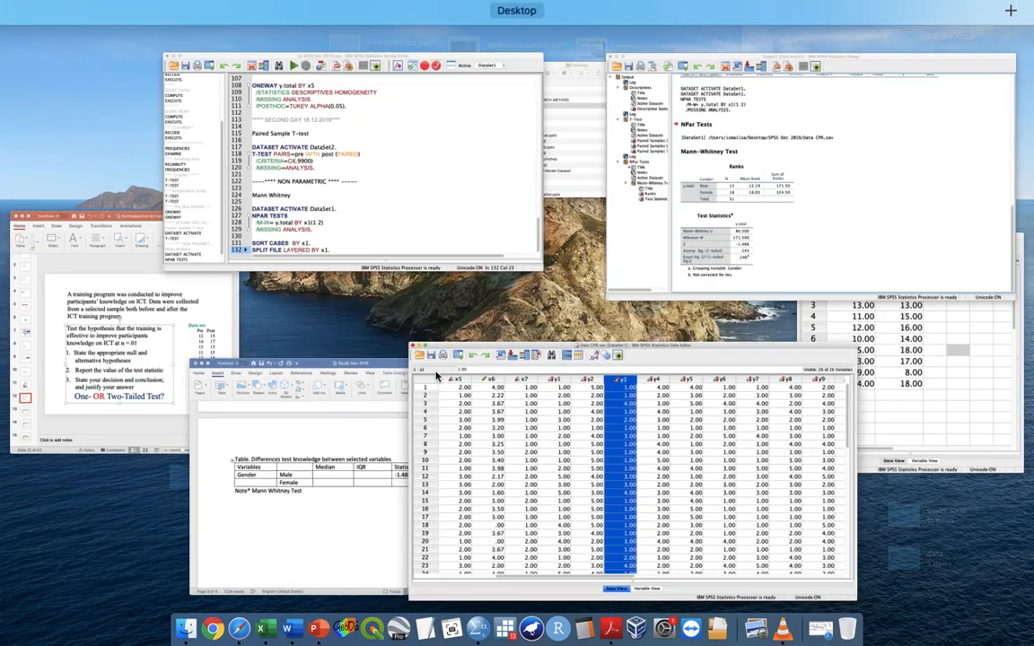
left_click(306, 212)
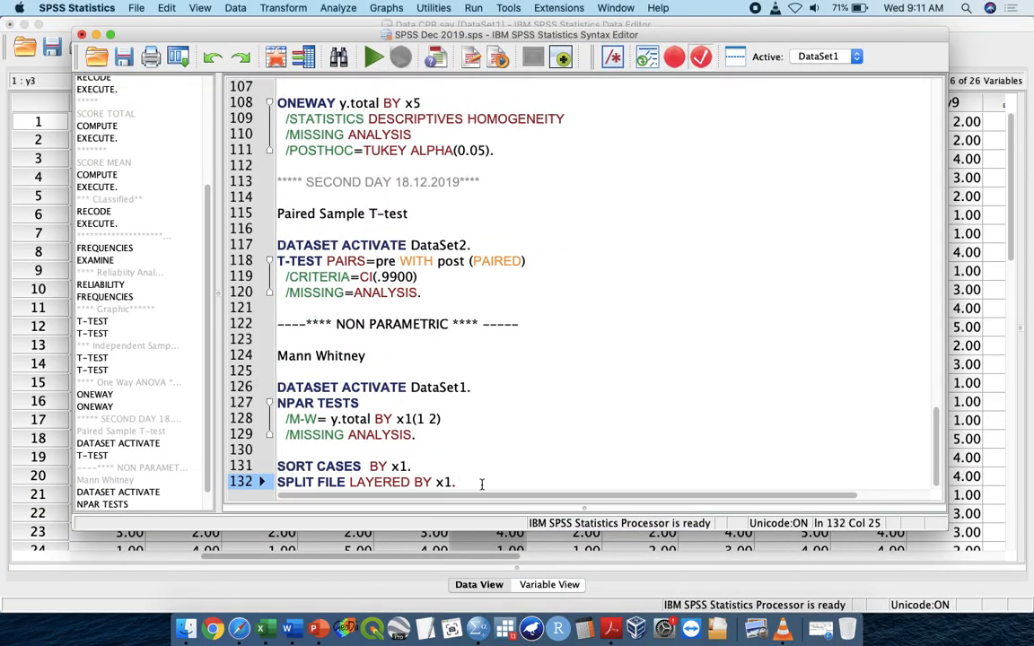
key("Return")
key("Return")
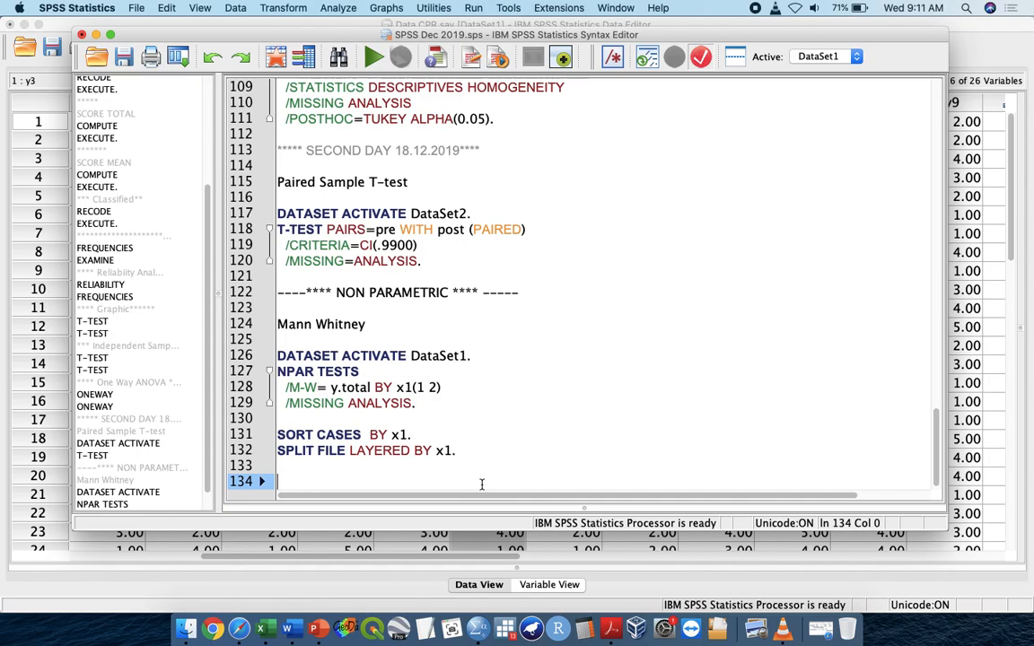
- Return to the CPR dataset and set up a Frequencies analysis with y.total as the variable
key("ctrl+Up")
left_click(564, 399)
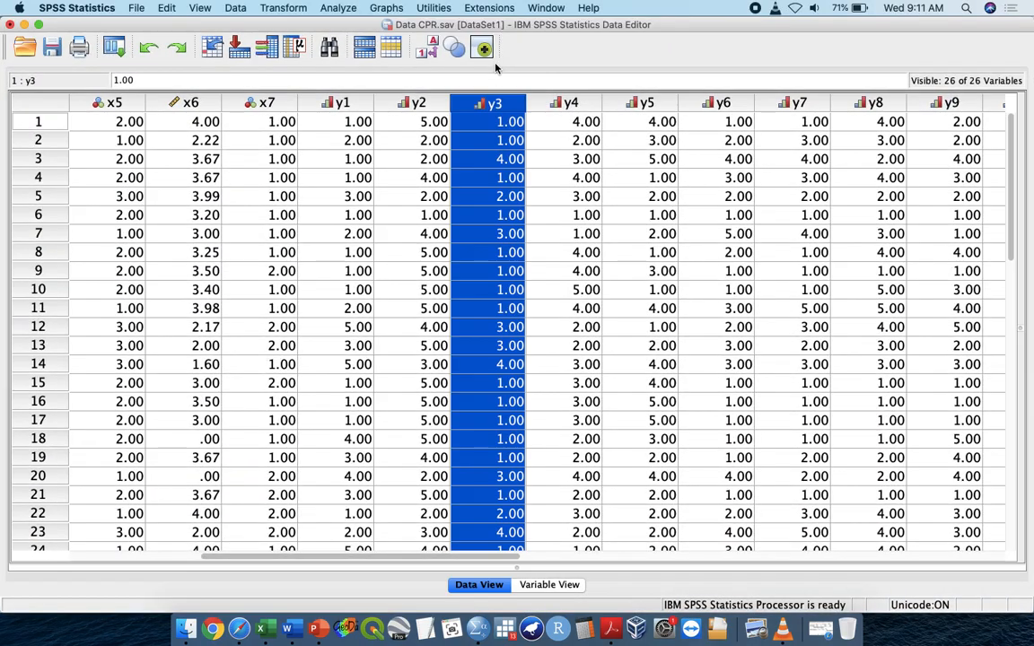
left_click(329, 11)
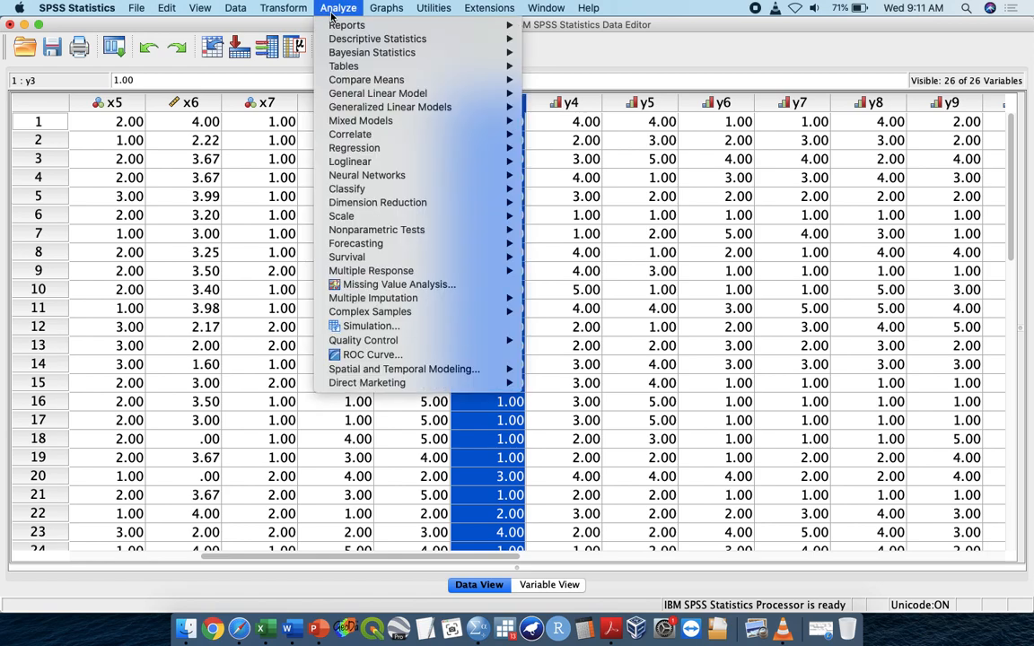
mouse_move(363, 42)
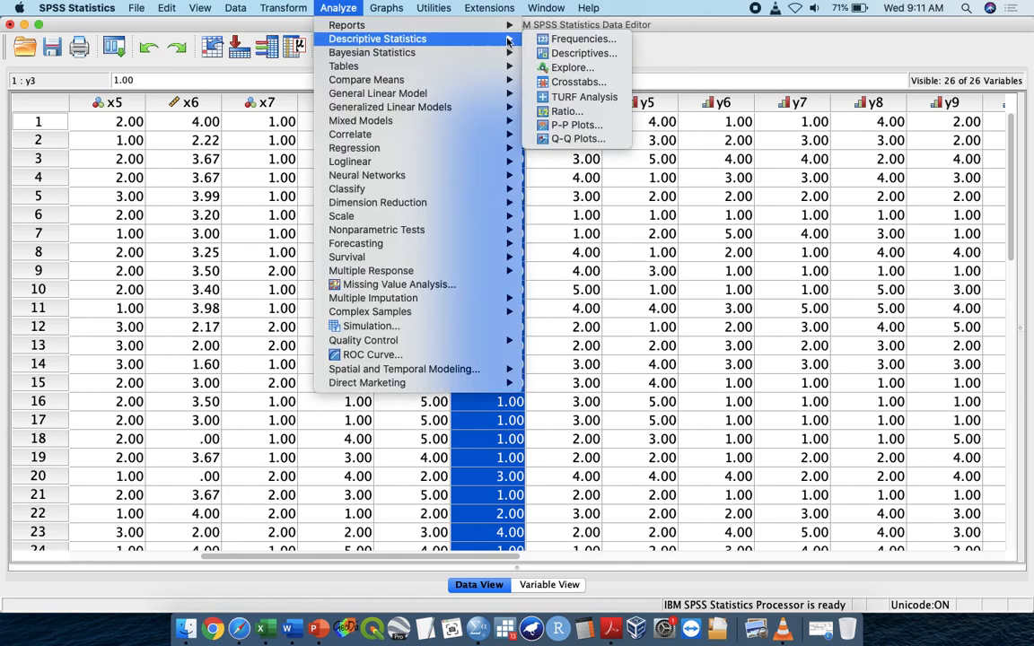
left_click(574, 39)
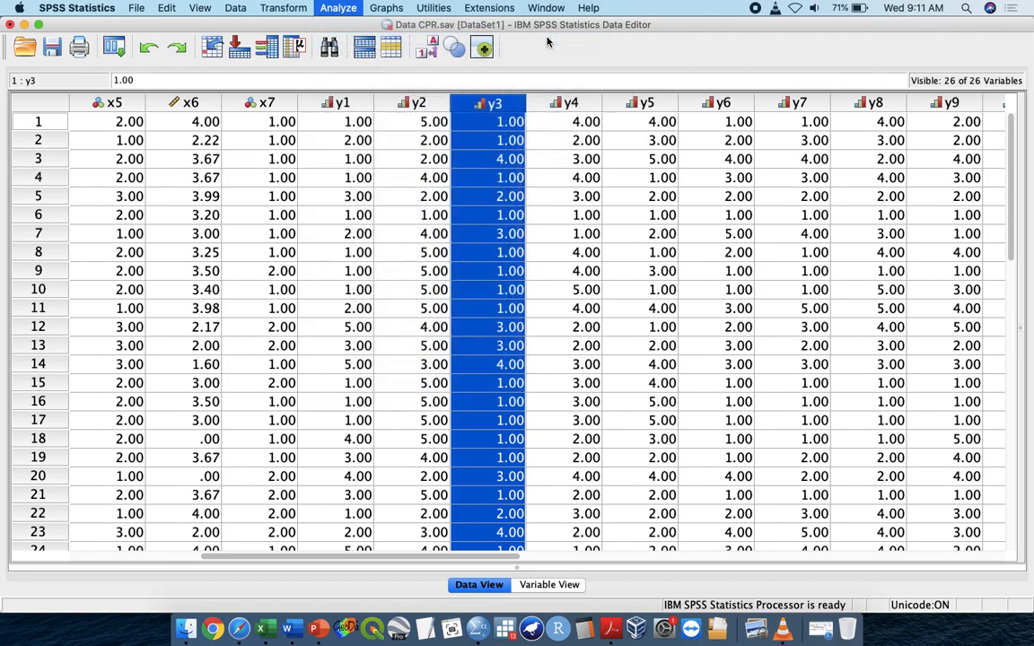
left_click(146, 406)
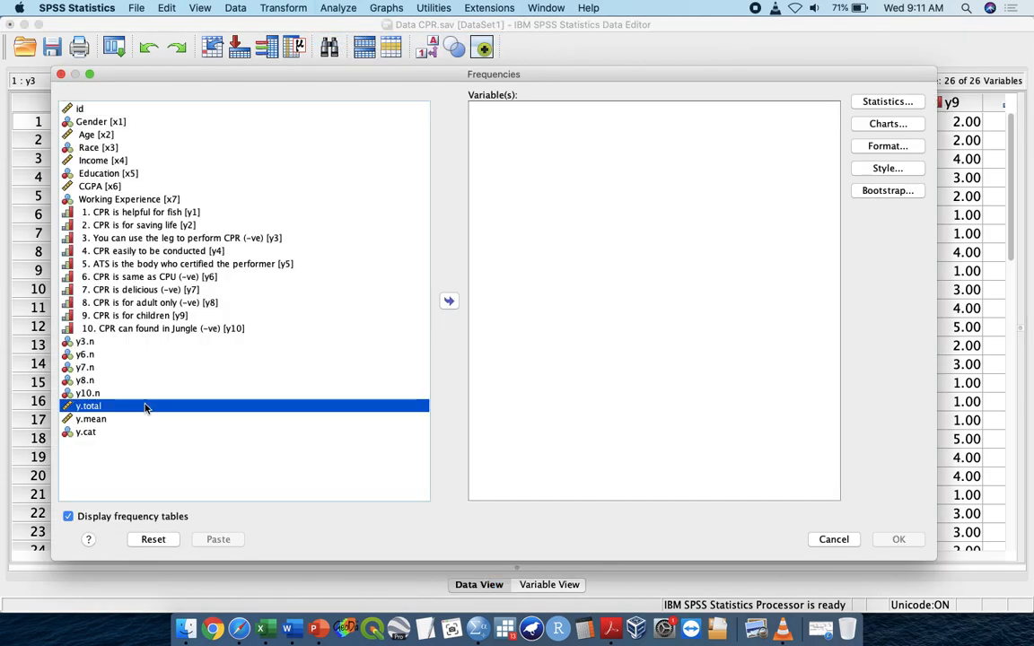
left_click(450, 302)
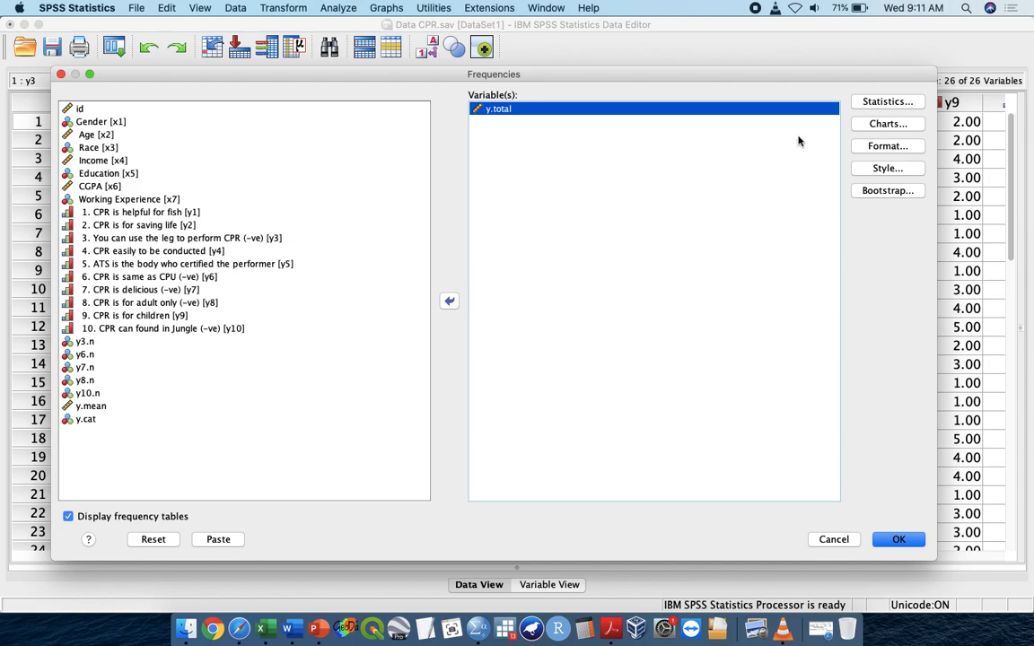
- Request the median and quartiles for the Frequencies analysis and paste its syntax
left_click(882, 103)
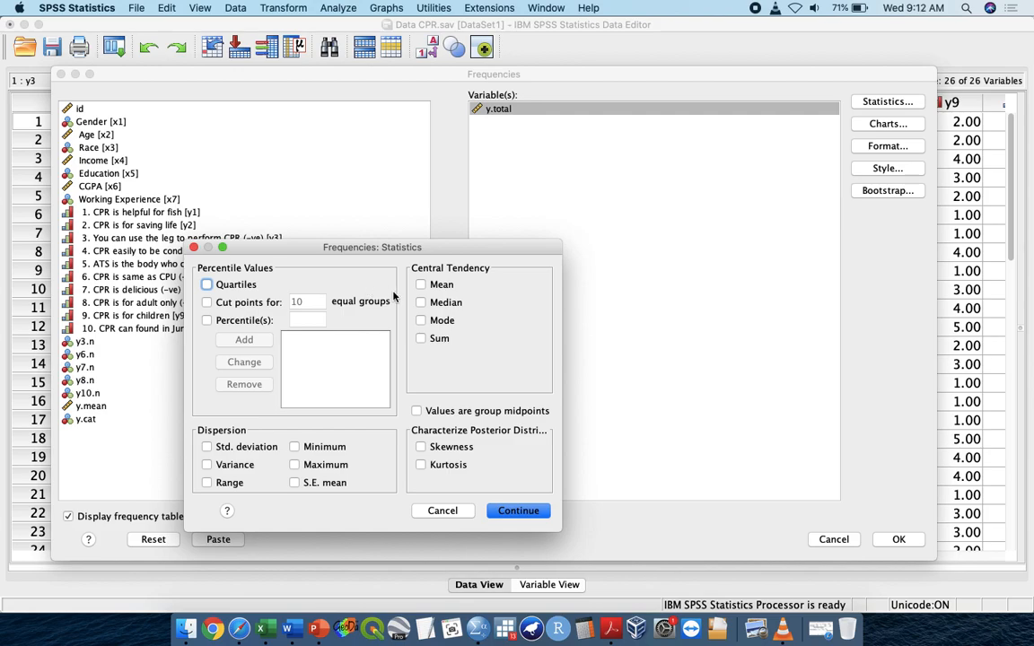
left_click(421, 302)
left_click(207, 286)
left_click(526, 511)
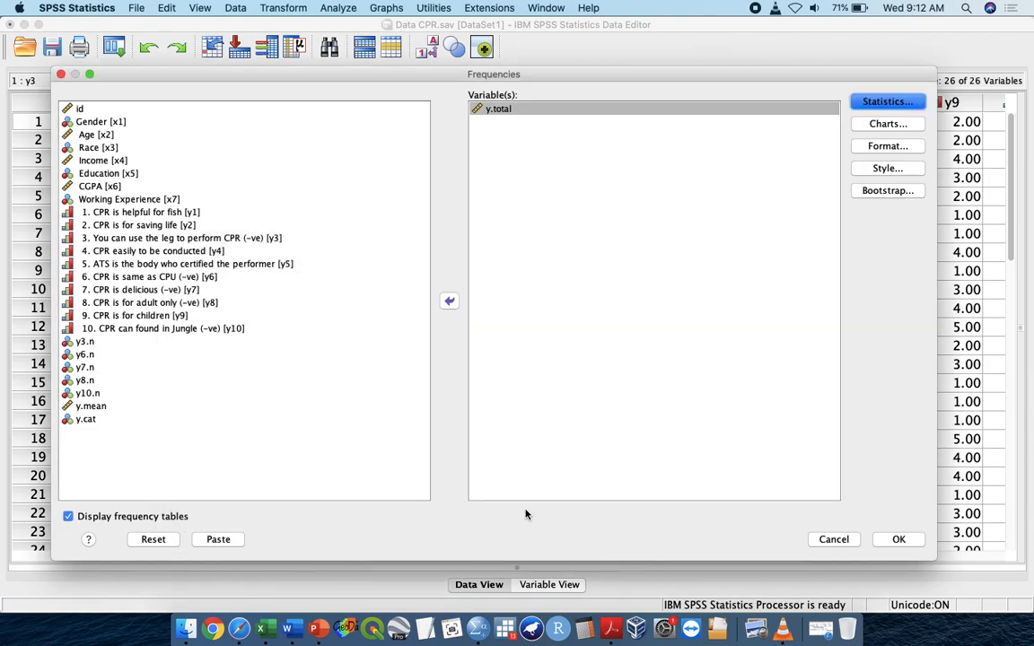
left_click(207, 539)
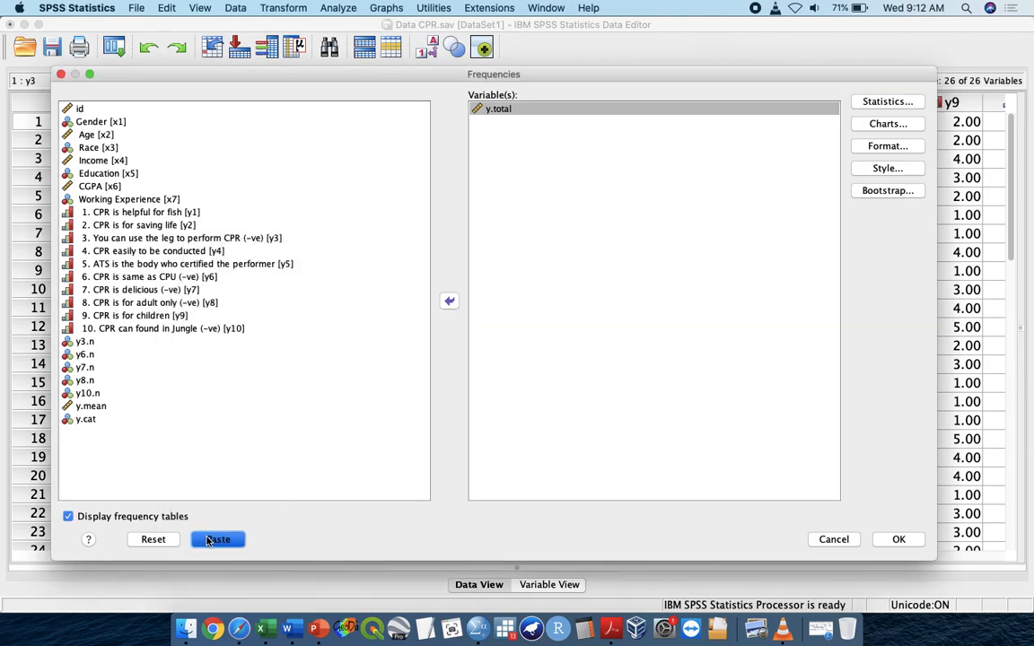
- In the syntax file, remove two surplus blank lines above the FREQUENCIES command and add two blank lines after it
key("ctrl+Up")
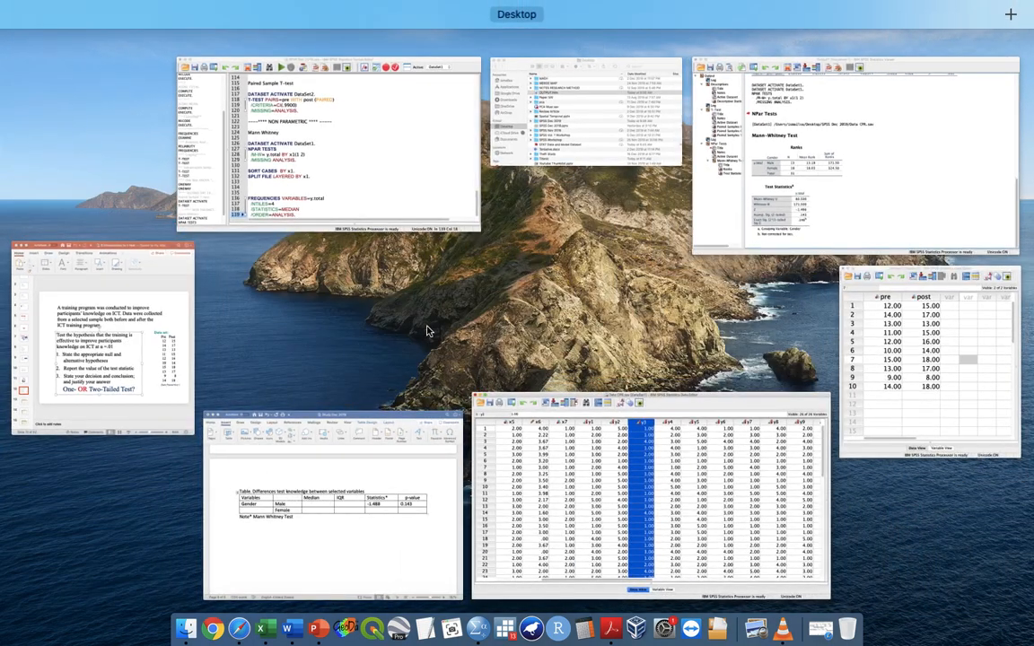
left_click(375, 214)
left_click(364, 401)
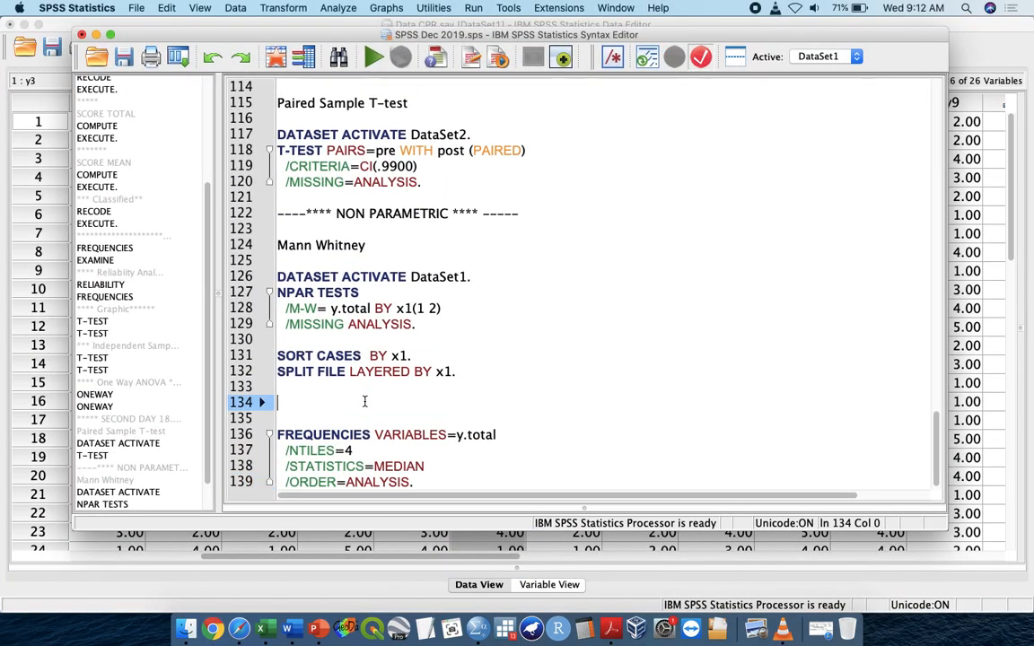
key("BackSpace")
key("BackSpace")
left_click(442, 462)
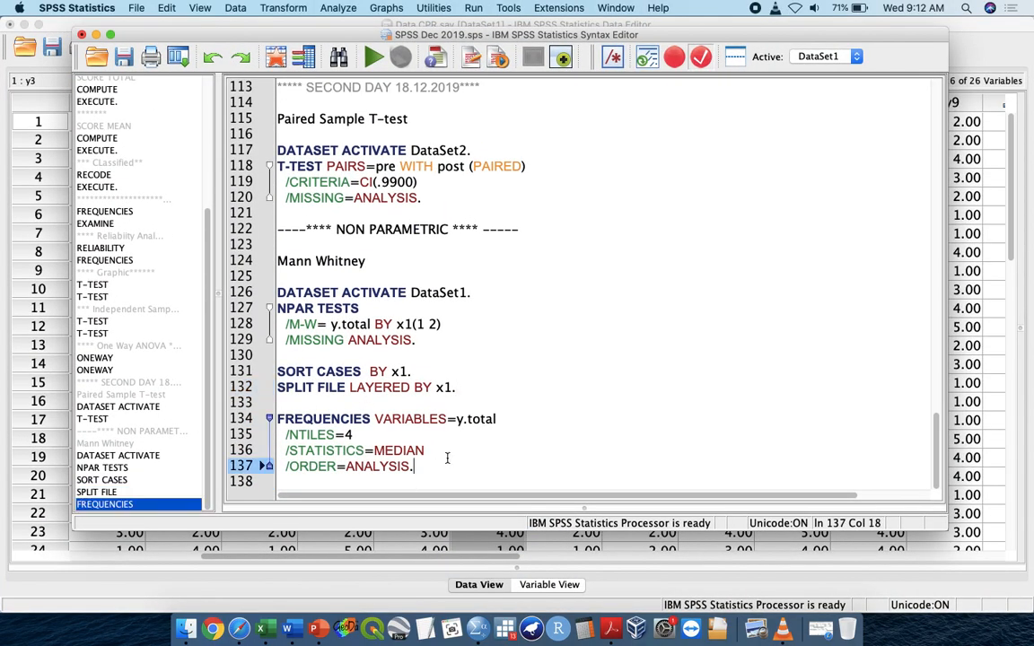
key("Return")
key("Return")
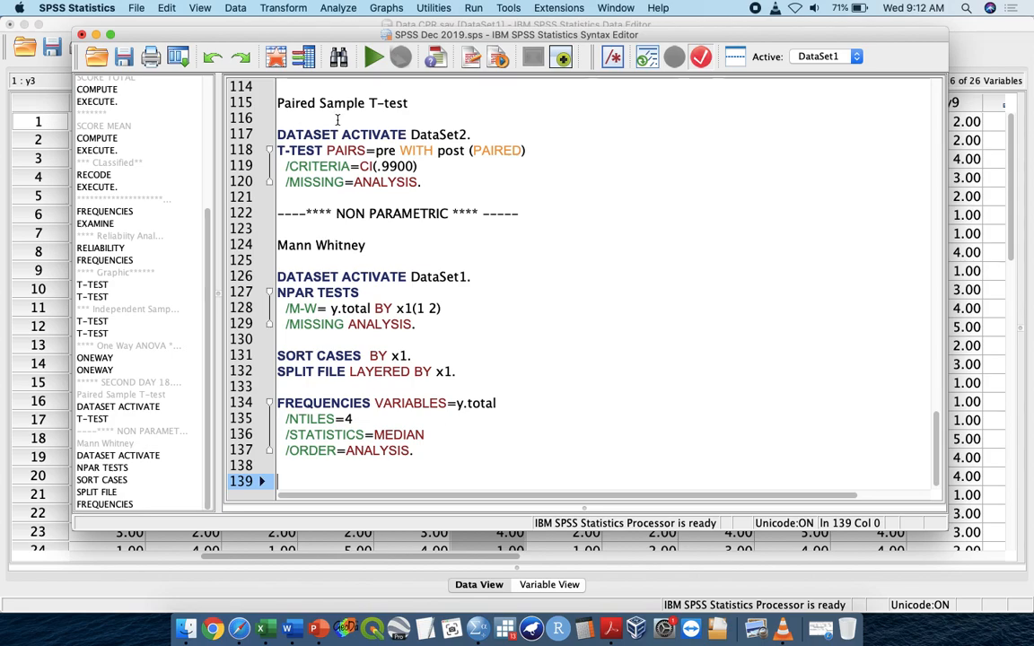
- Reset the Split File settings to analyze all cases and paste the resulting command into the syntax file
left_click(235, 8)
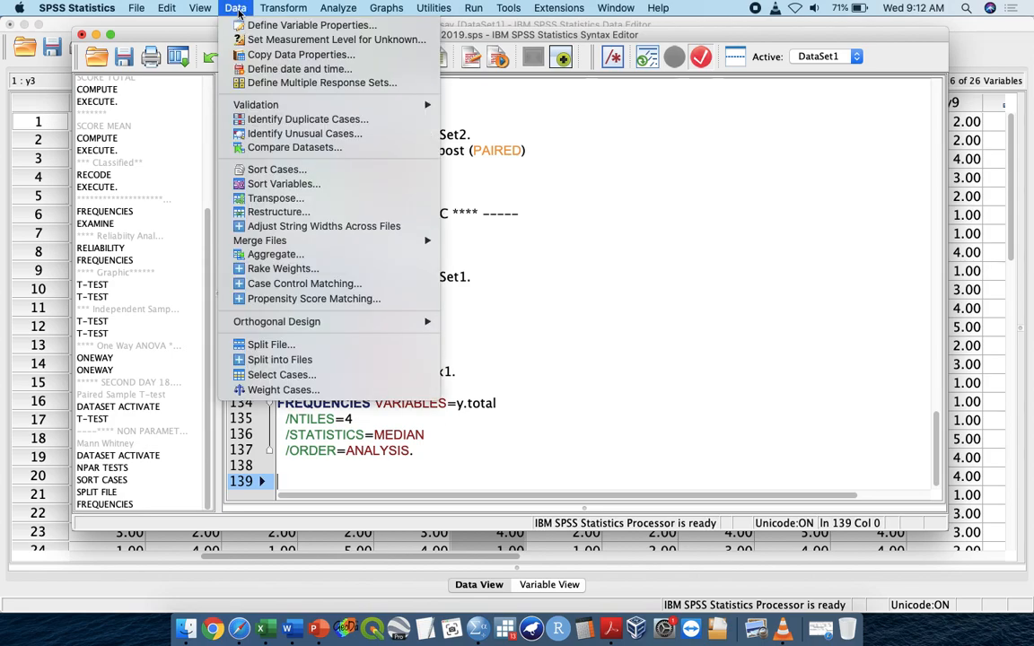
left_click(295, 345)
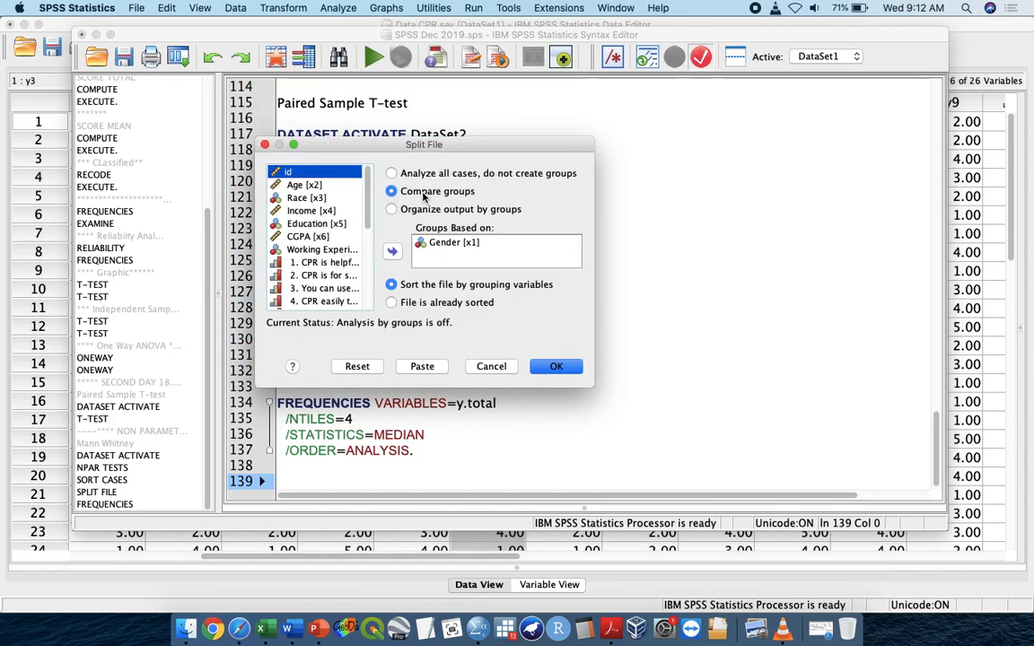
left_click(359, 366)
left_click(422, 365)
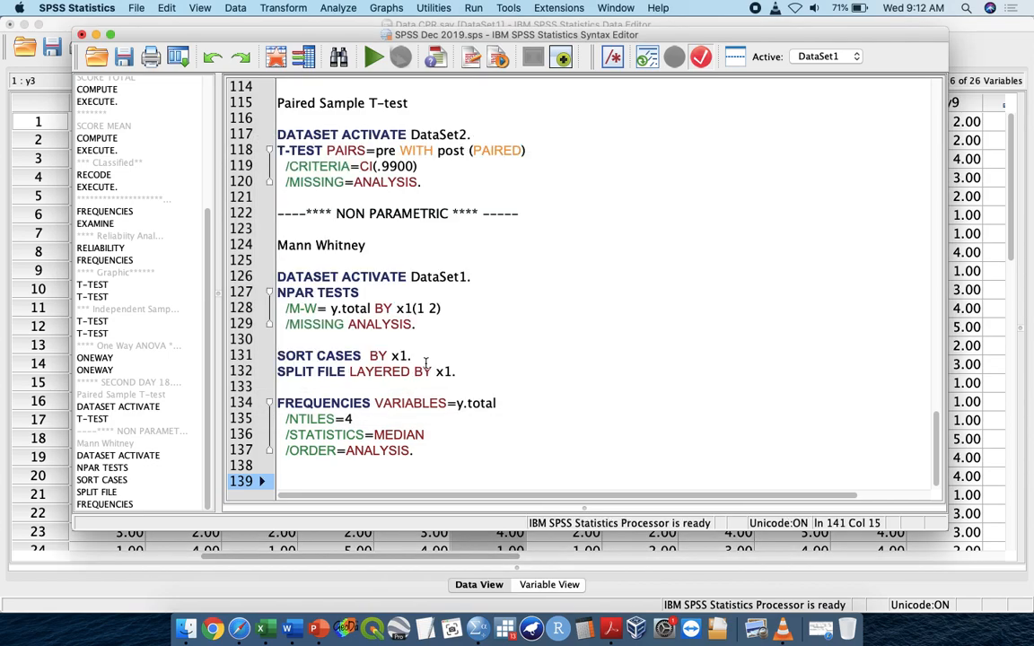
- Remove two surplus blank lines above SPLIT FILE OFF and run the syntax block from SORT CASES through SPLIT FILE OFF
left_click(399, 461)
key("BackSpace")
key("BackSpace")
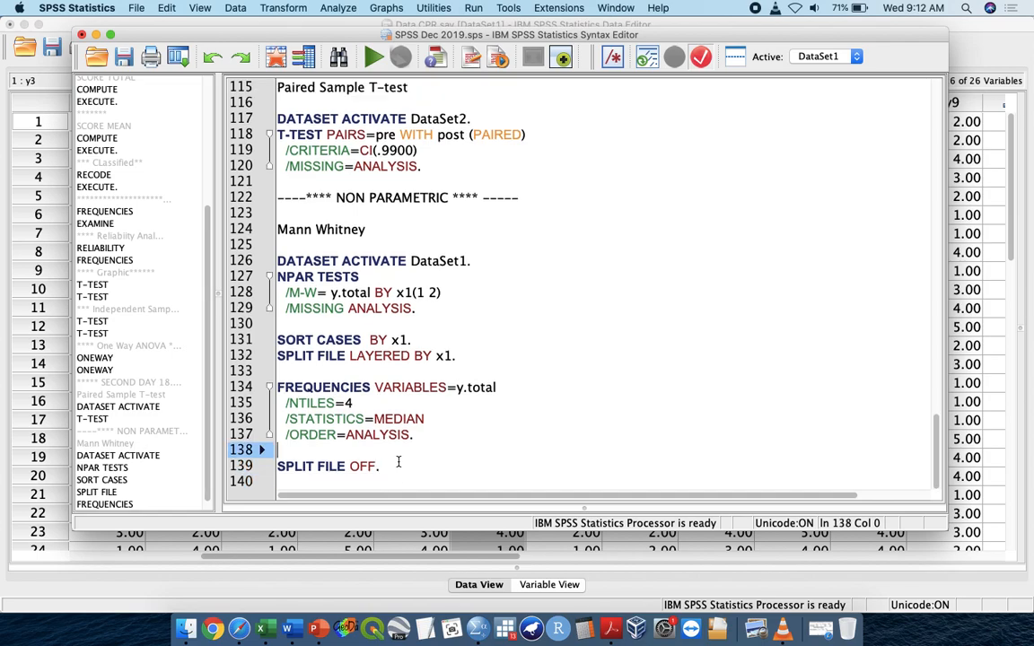
left_click_drag(405, 466, 277, 339)
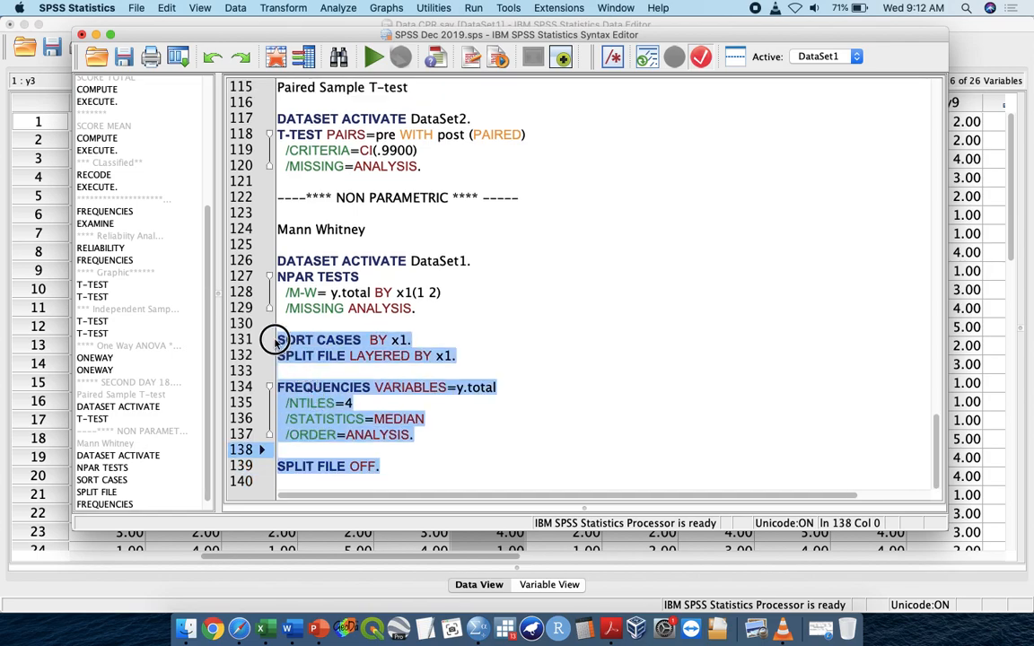
key("super+r")
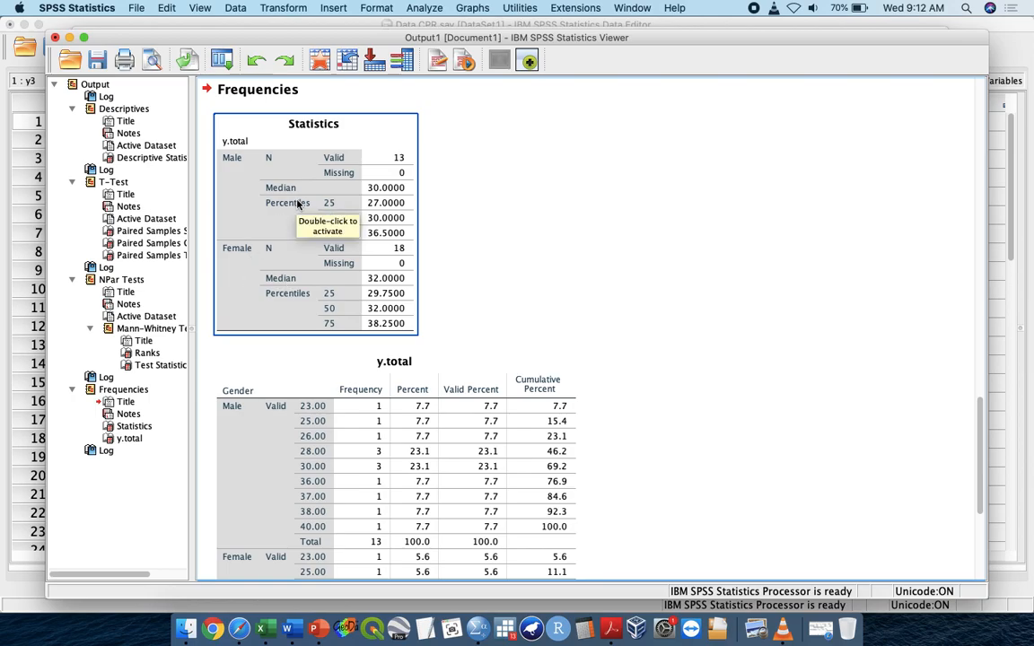
- Switch to the Study Dec 2019 Word document and enter 30 as the Male median in the knowledge table
key("ctrl+Up")
left_click(281, 450)
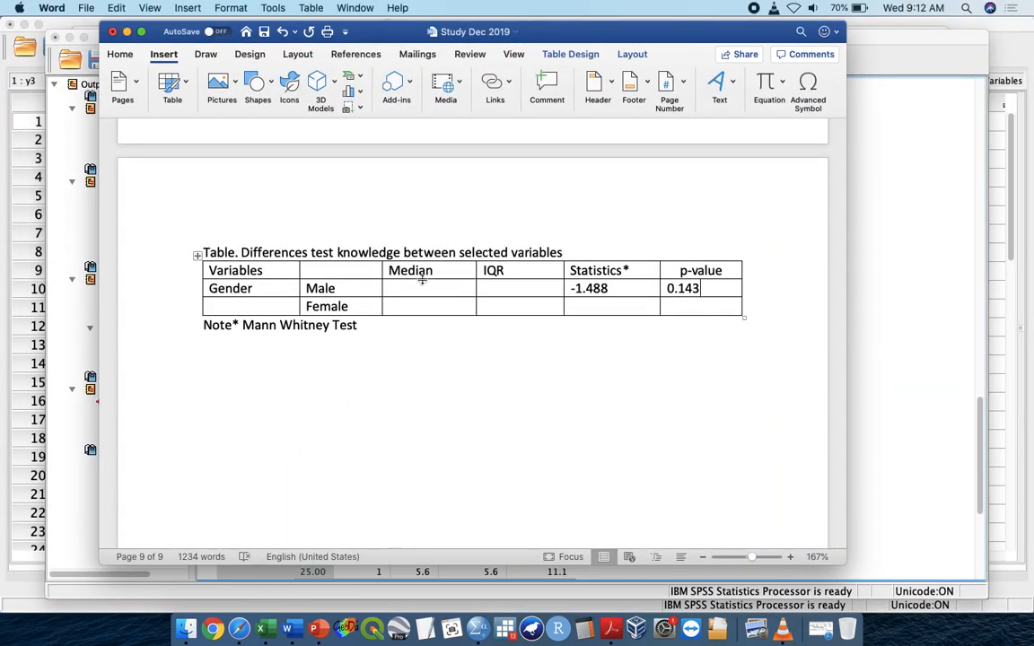
type("30")
- Check the male quartiles in the SPSS output and enter 27 – 36.5 as the Male IQR in the Word table
key("ctrl+Up")
left_click(763, 179)
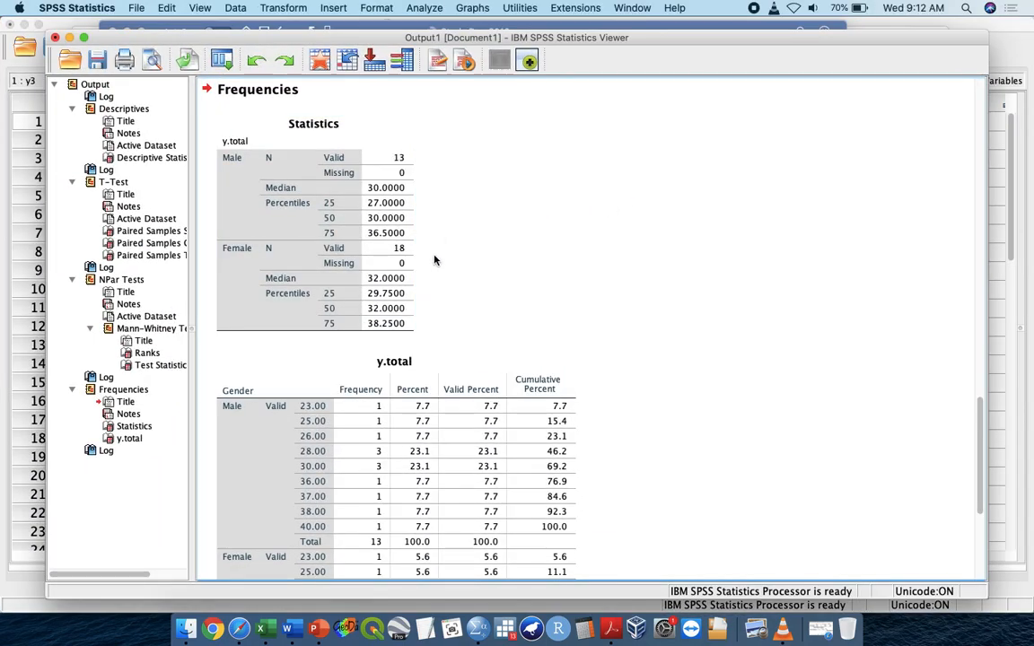
key("ctrl+Up")
left_click(278, 440)
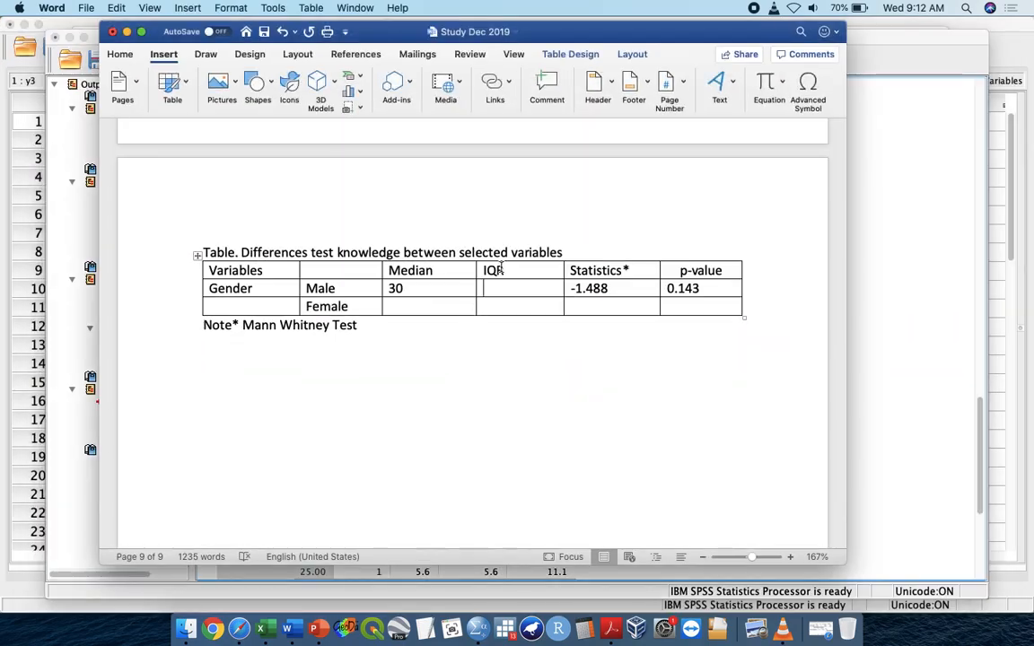
type("27")
type(" - ")
type("36.5")
- Check the female median in the SPSS output and enter 32 as the Female median in the Word table
left_click(438, 306)
key("ctrl+Up")
left_click(765, 189)
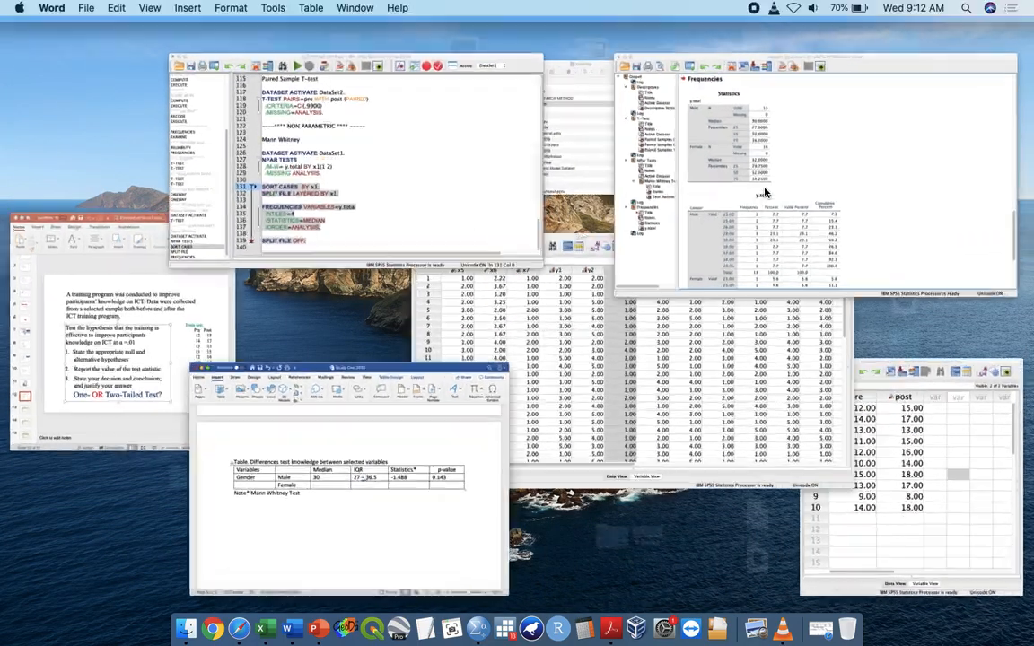
key("ctrl+Up")
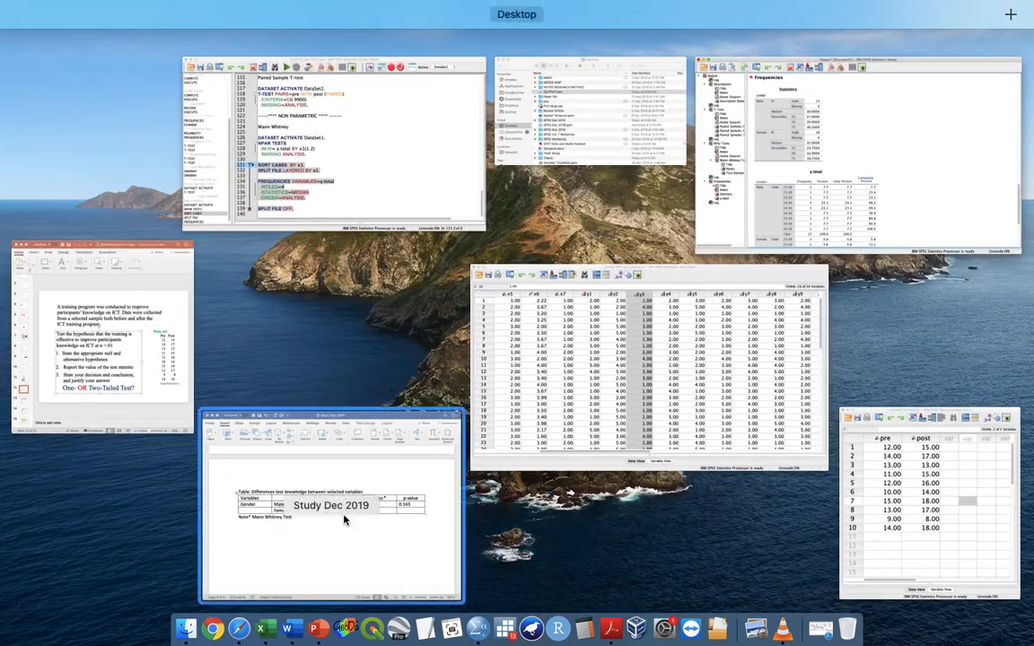
left_click(347, 498)
type("32")
- Check the female quartiles in the SPSS output, enter 29.75 – 38.25 as the Female IQR in Word, and widen the IQR column to fit it
key("ctrl+Up")
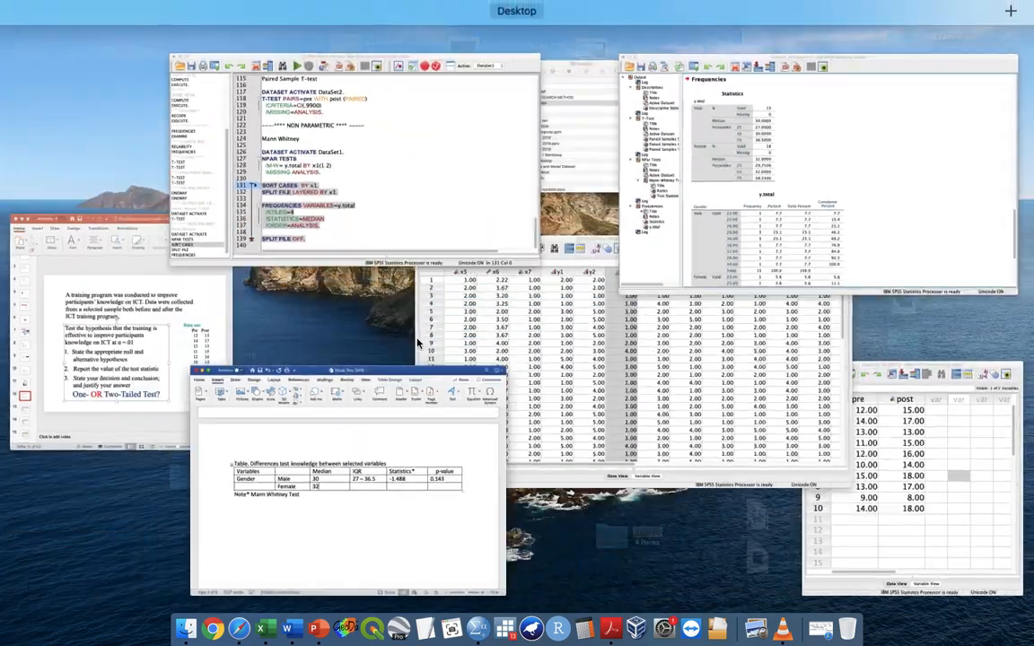
left_click(844, 109)
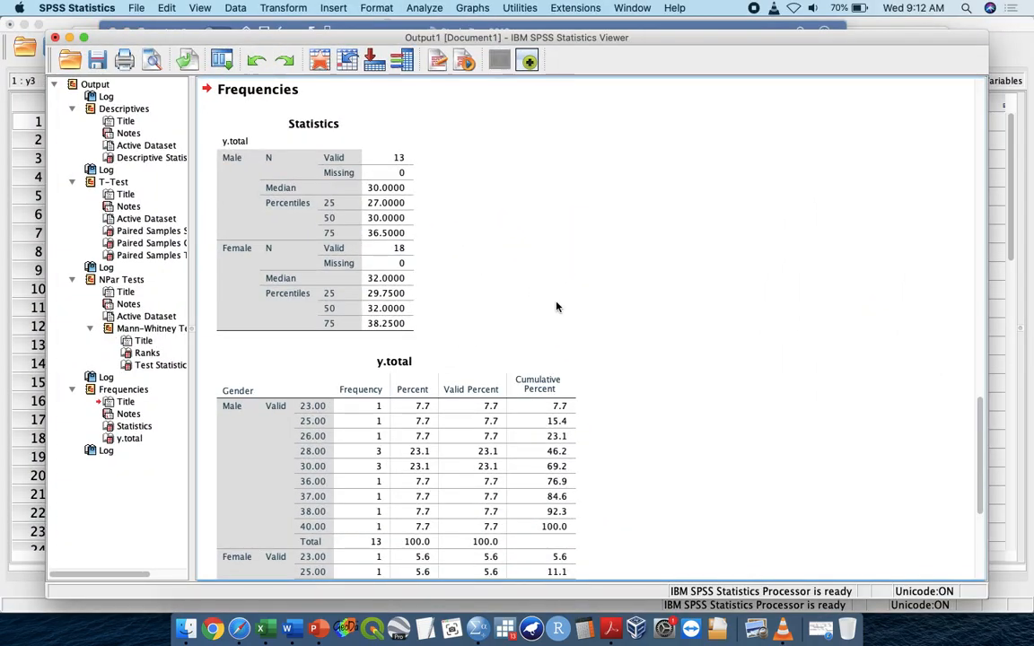
key("ctrl+Up")
left_click(301, 466)
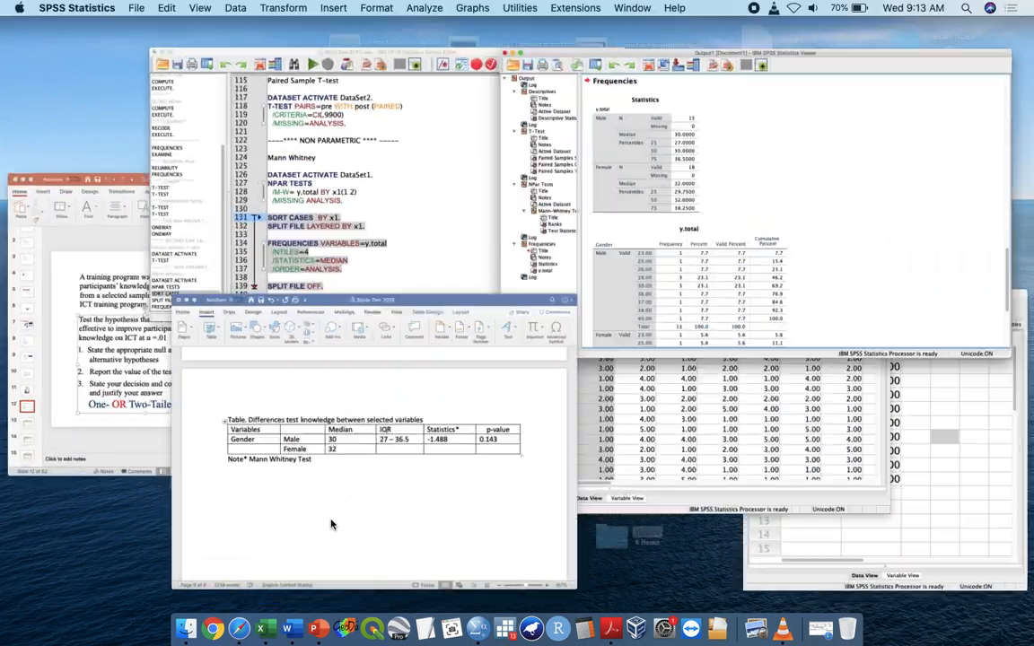
left_click(507, 302)
left_click(489, 305)
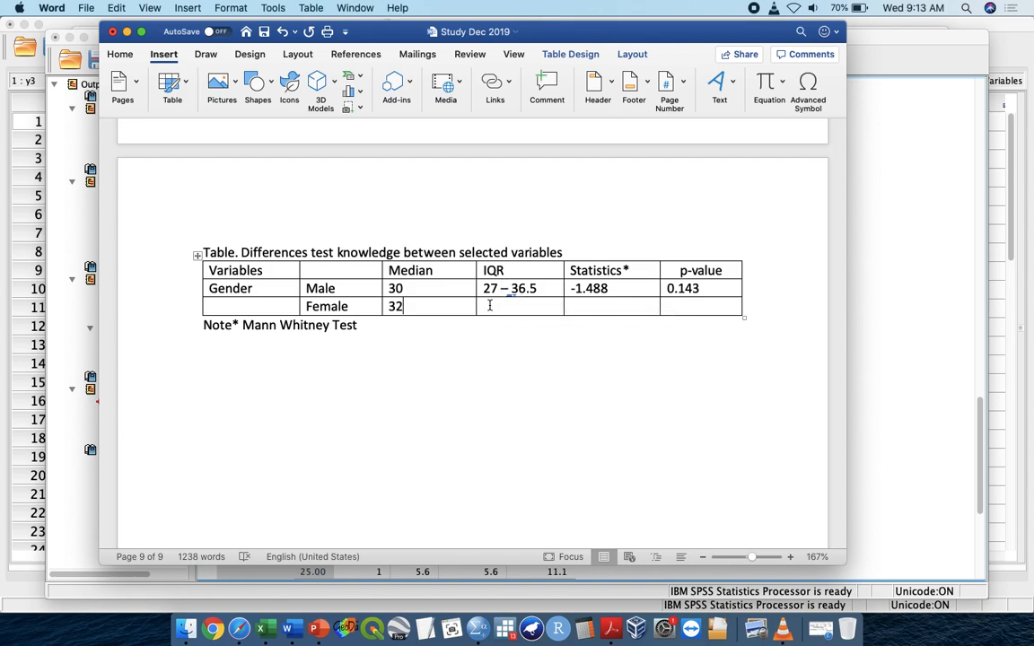
left_click(482, 307)
left_click(454, 307)
key("ctrl+Up")
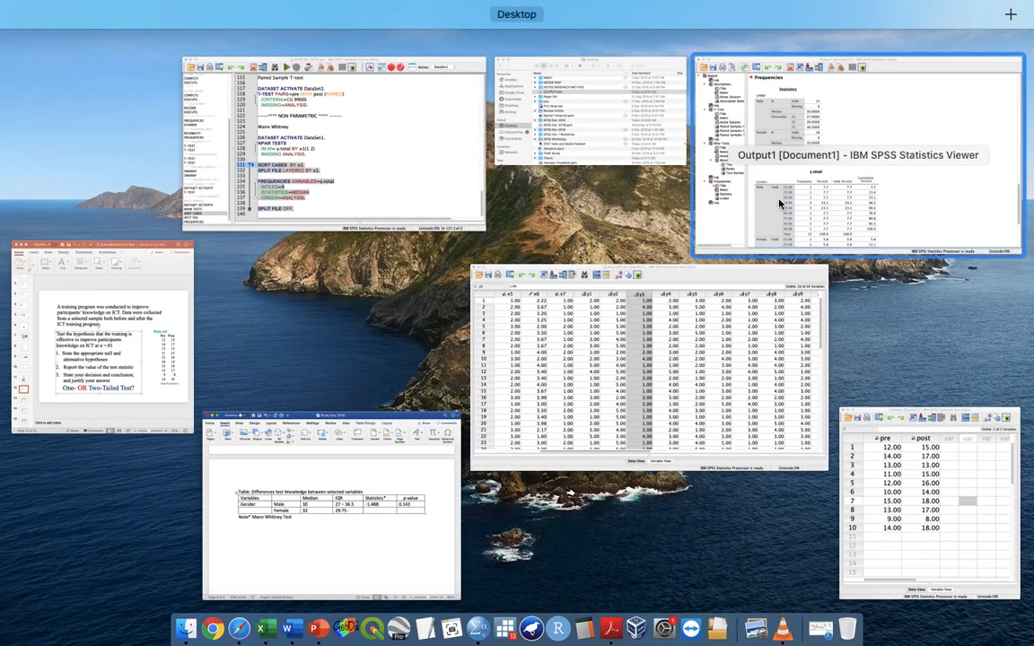
left_click(700, 177)
key("ctrl+Up")
left_click(333, 523)
type("29.75 - 38.25")
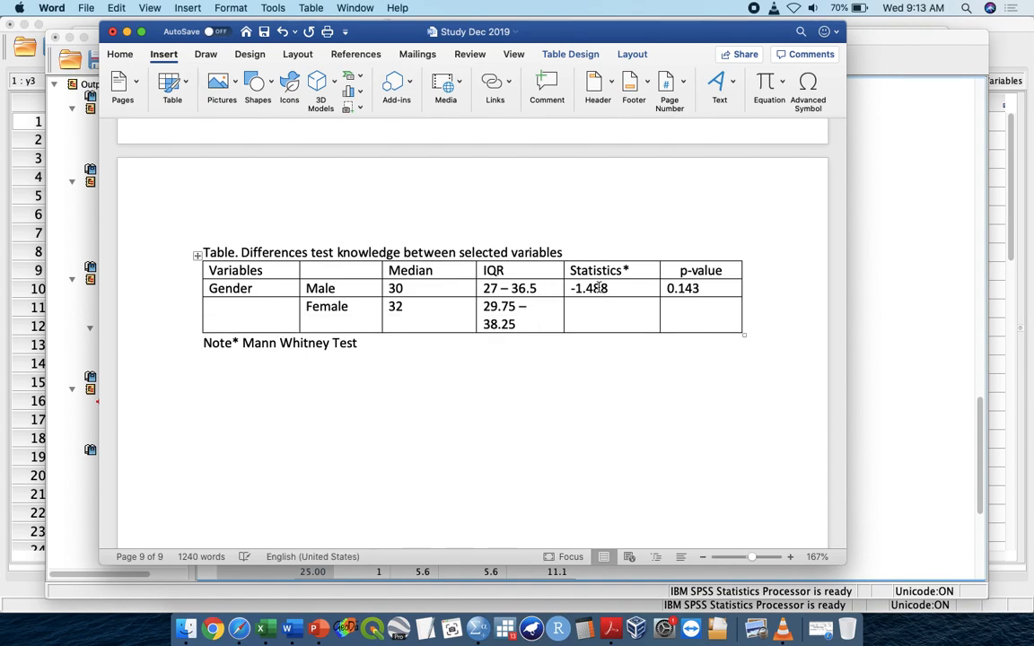
left_click_drag(562, 270, 575, 270)
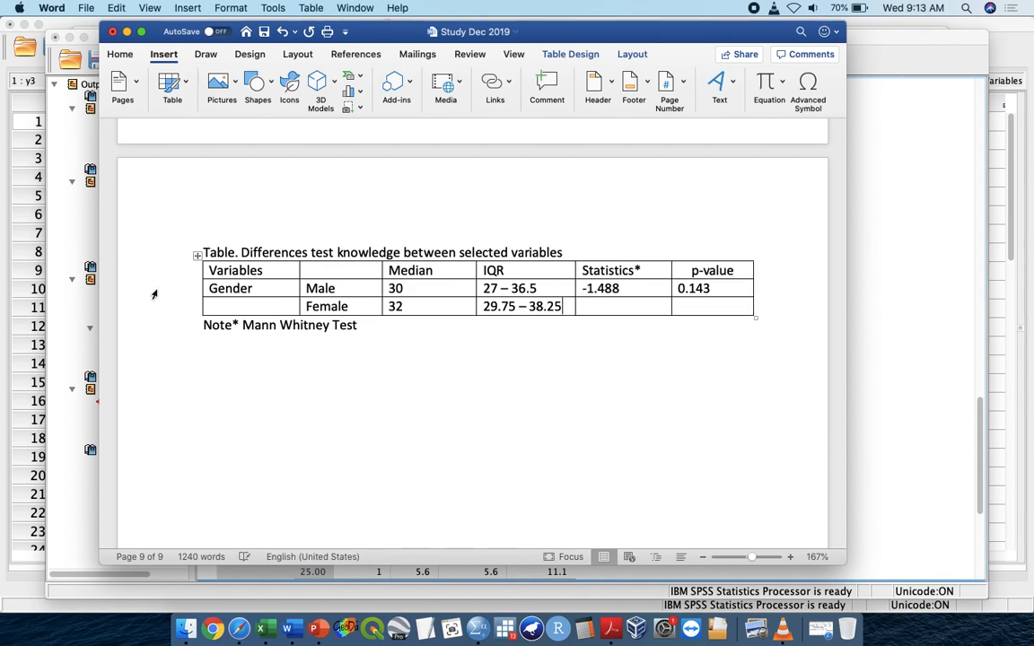
- Remove all borders from the whole knowledge table
left_click(197, 256)
left_click(572, 55)
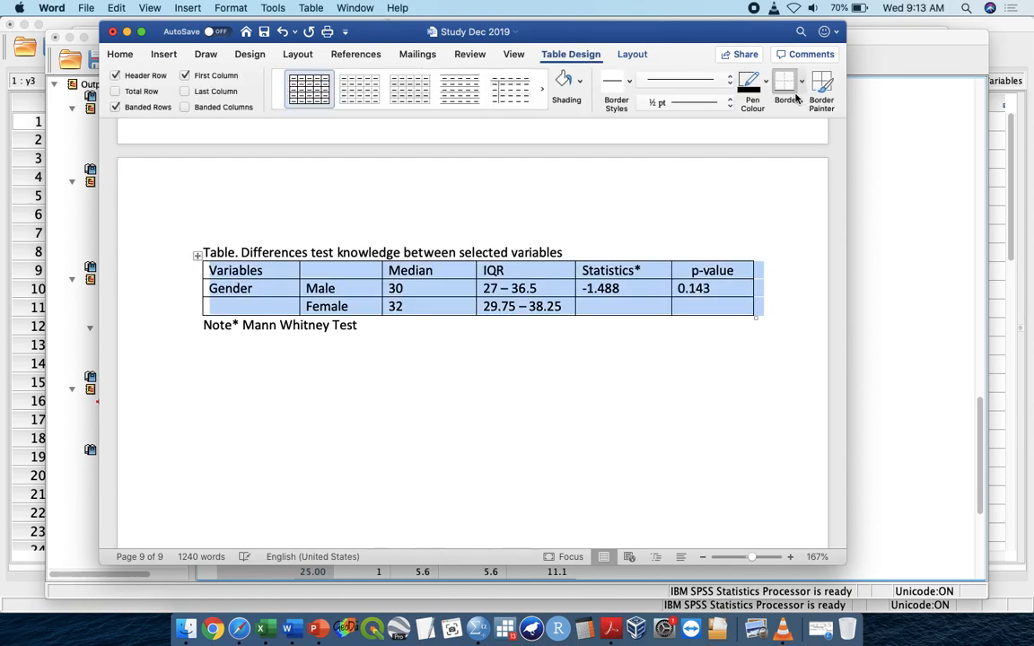
left_click(801, 89)
left_click(819, 177)
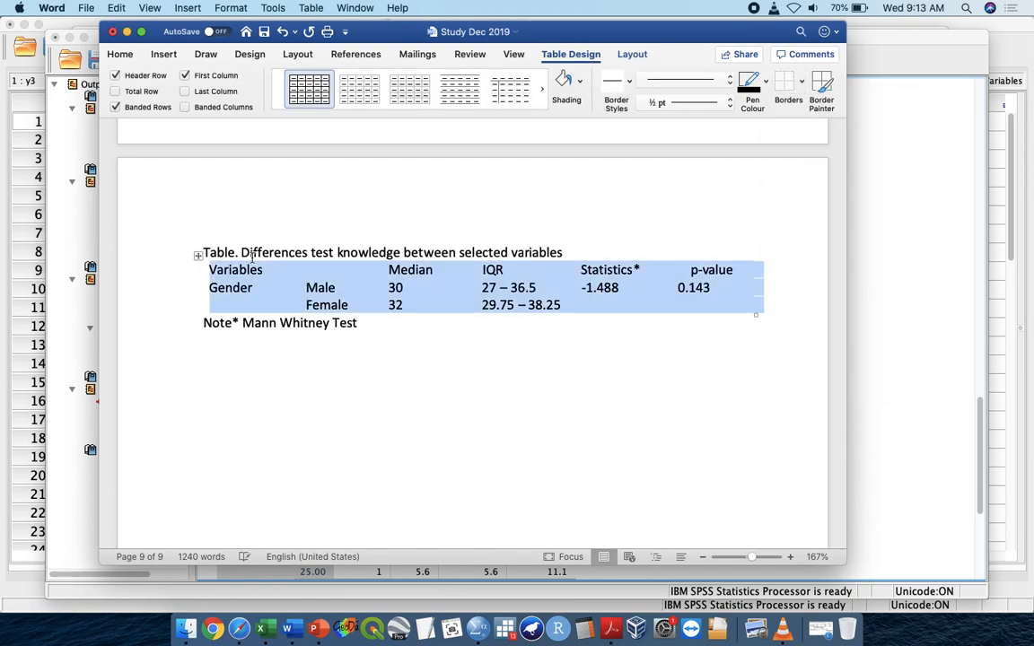
- Add a bottom border and a top border to the table's header row
left_click(191, 275)
left_click(802, 89)
left_click(800, 105)
left_click(801, 82)
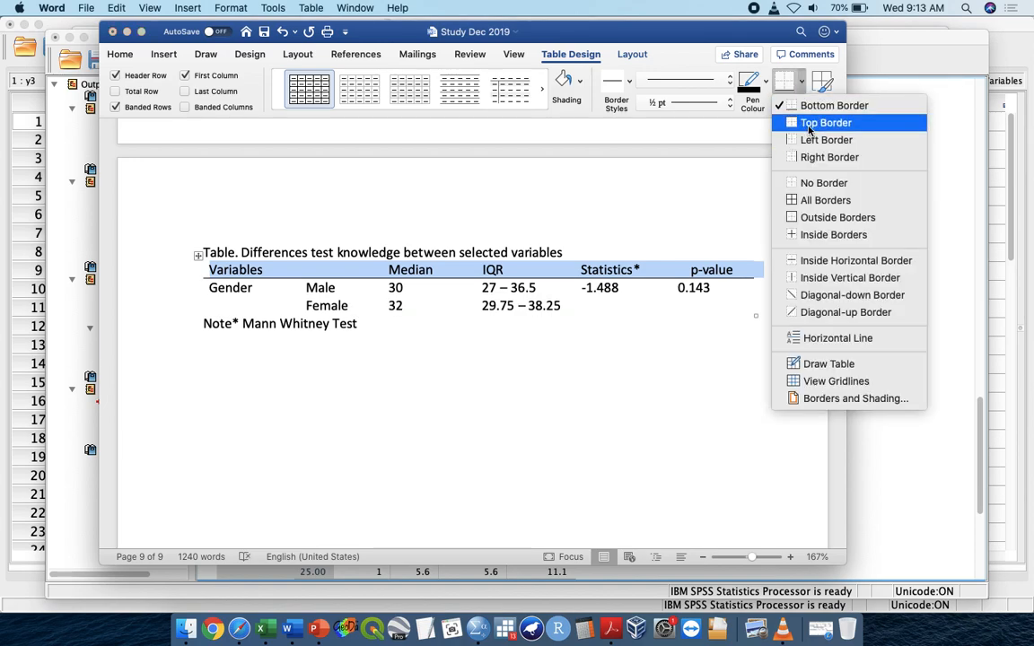
left_click(812, 123)
- Add a bottom border to the table's last row, Female
left_click(174, 314)
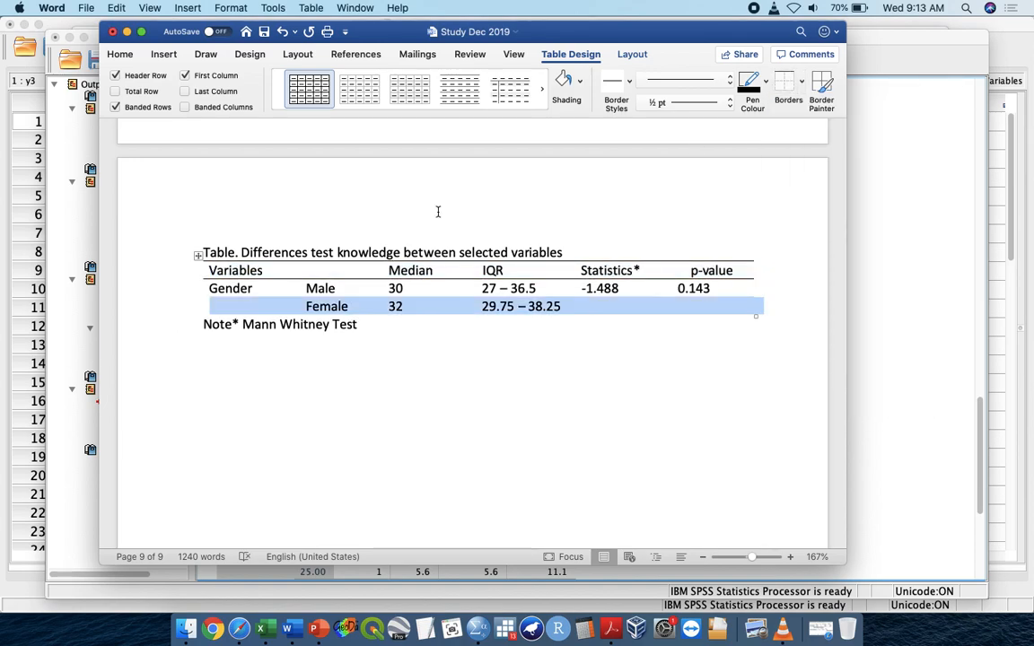
left_click(801, 83)
left_click(817, 105)
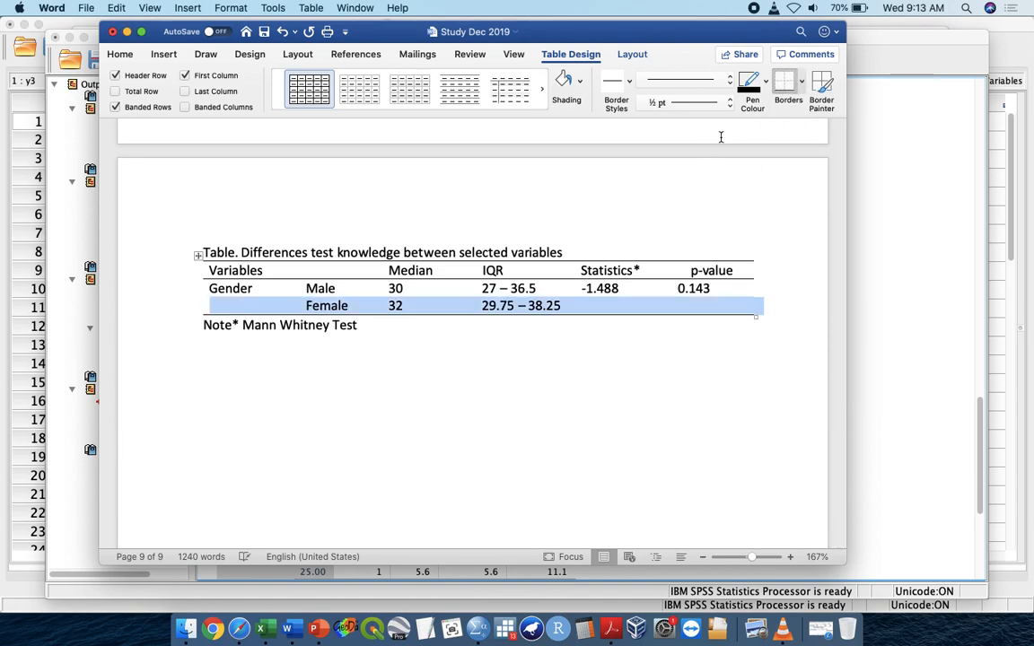